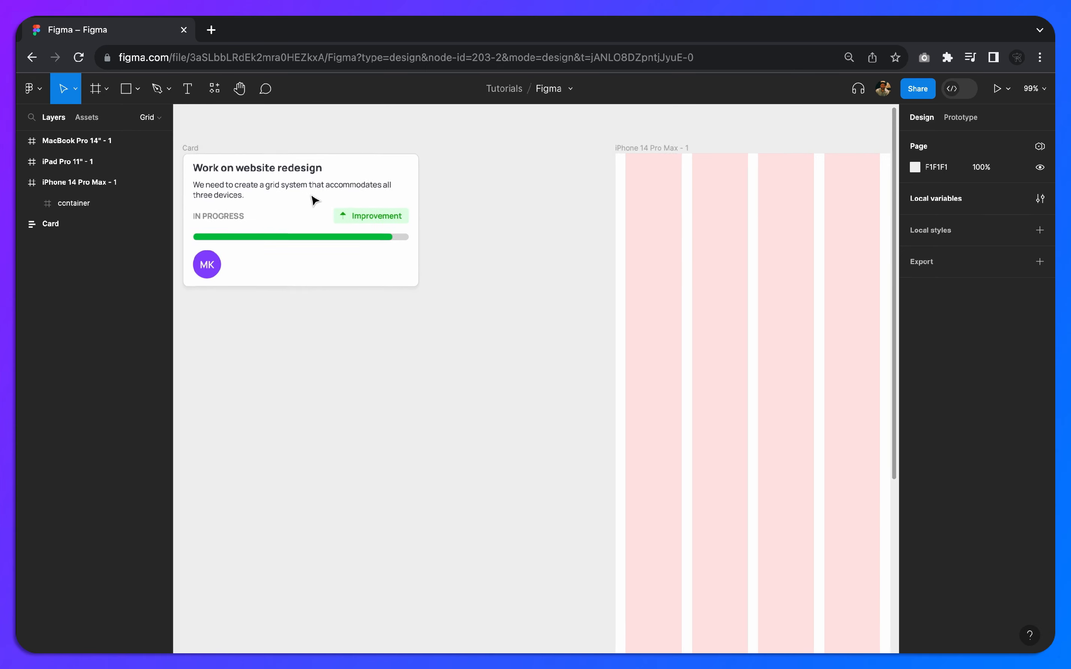
Paste a copy of the Card frame into the container of the iPhone 14 Pro Max frame, near its upper-left corner.
click(202, 145)
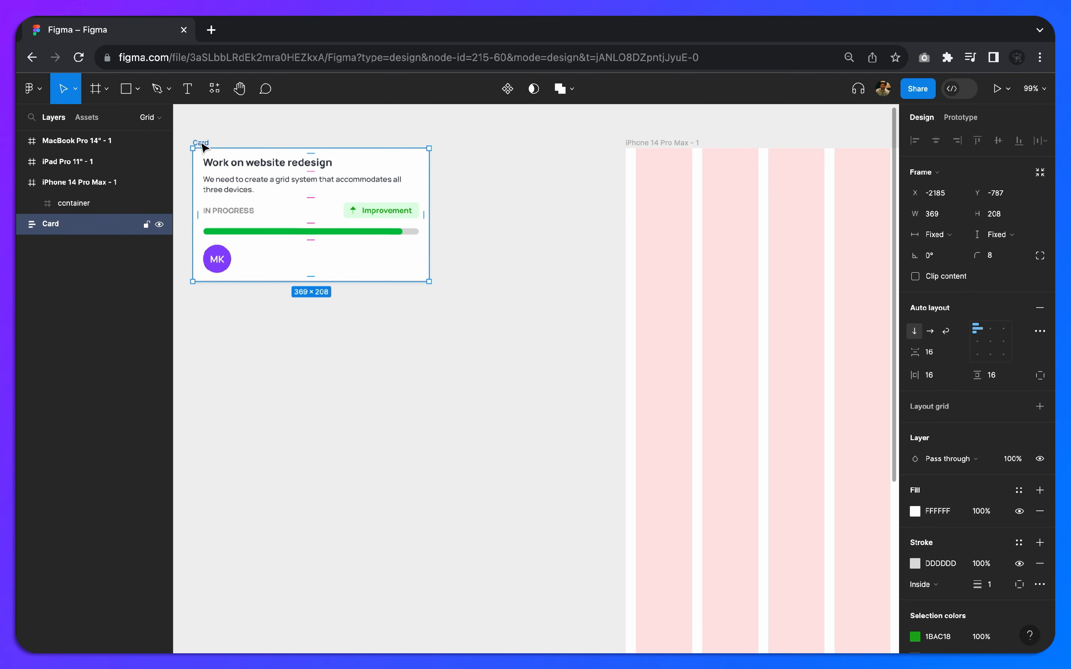
click(679, 225)
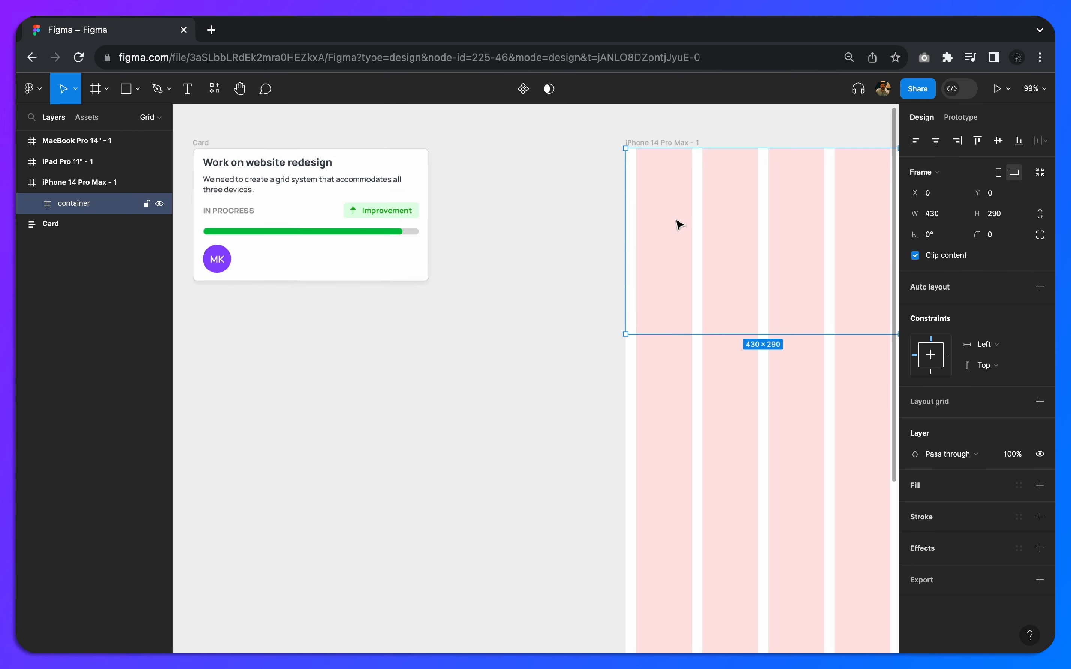
scroll(679, 224, right, 3)
scroll(679, 225, right, 3)
right_click(526, 215)
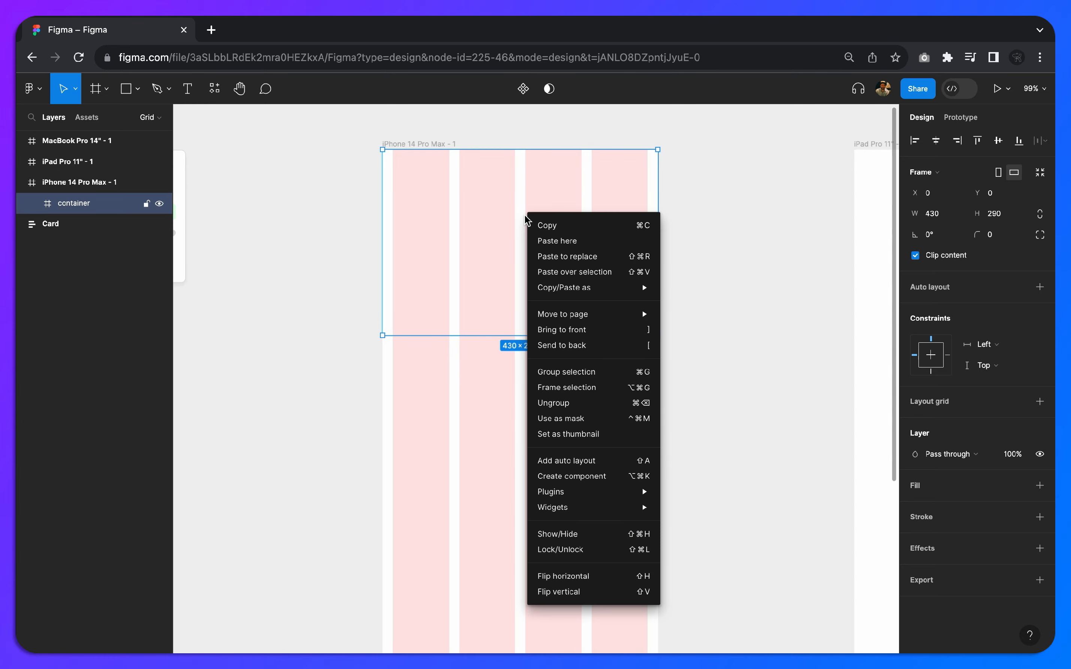
click(542, 242)
drag(602, 285, 471, 230)
Add auto layout to the container and give it a fixed width of 430, spanning the iPhone frame.
click(520, 320)
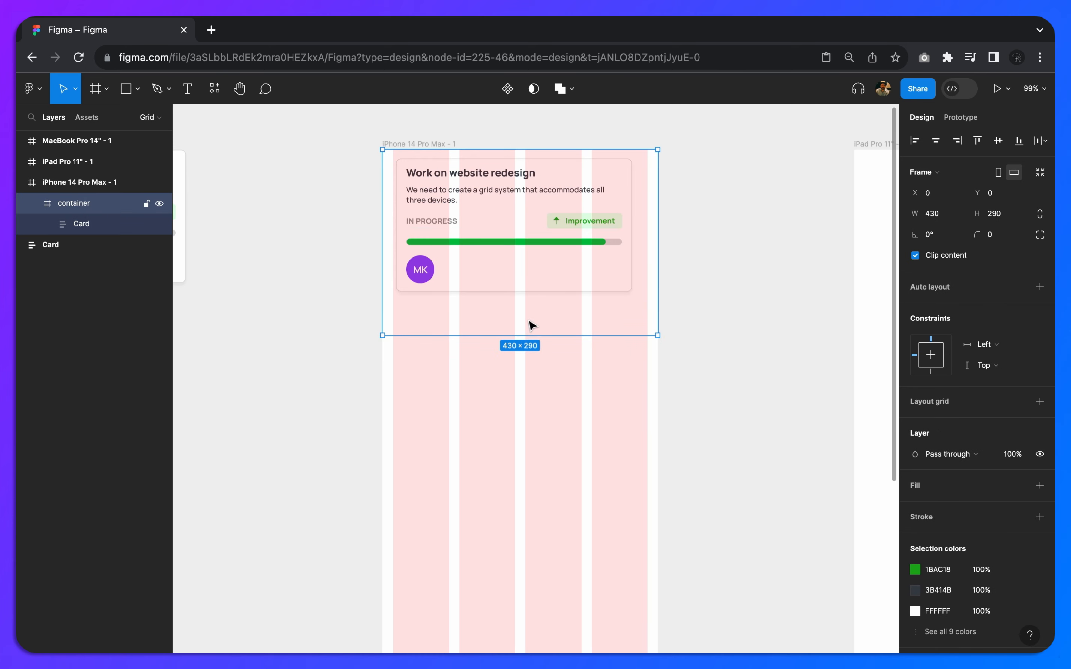
click(1040, 288)
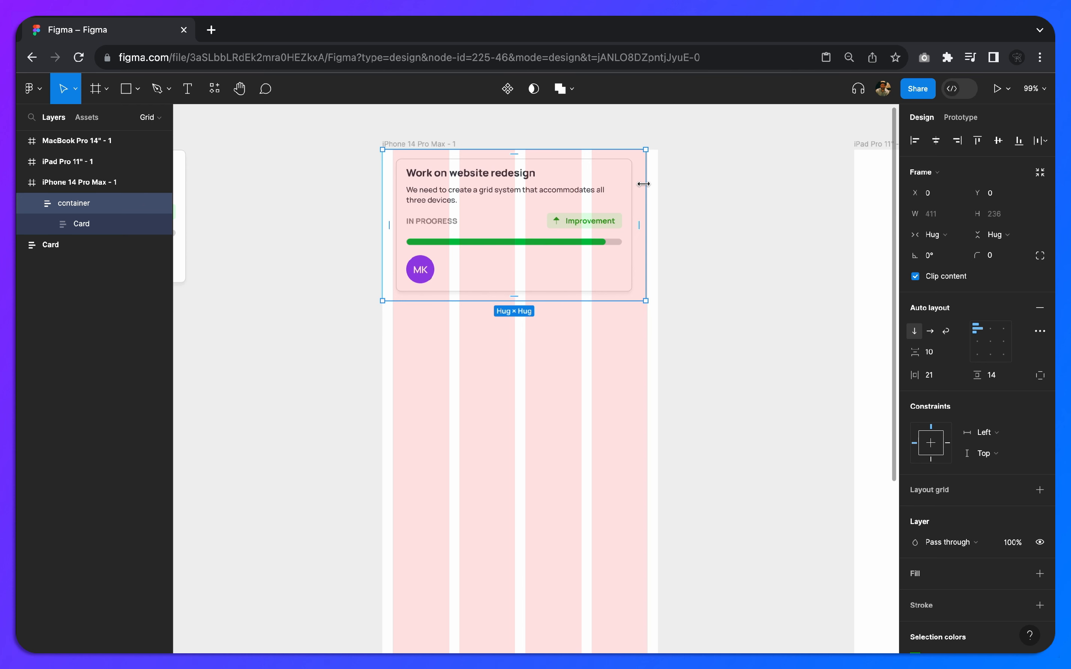
click(933, 234)
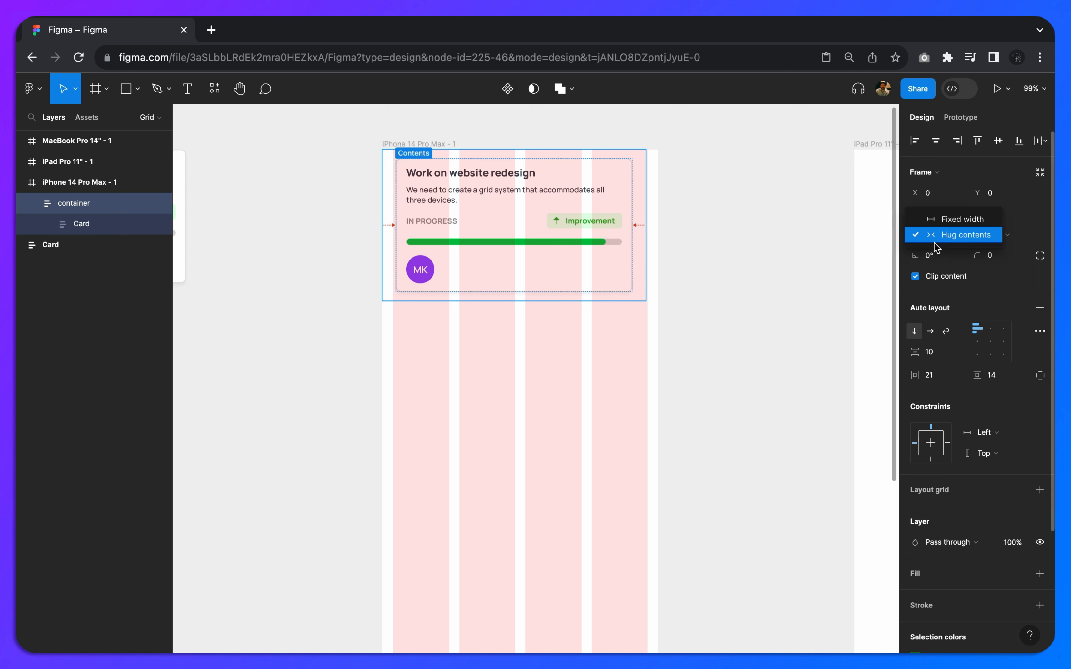
click(940, 223)
drag(646, 170, 660, 172)
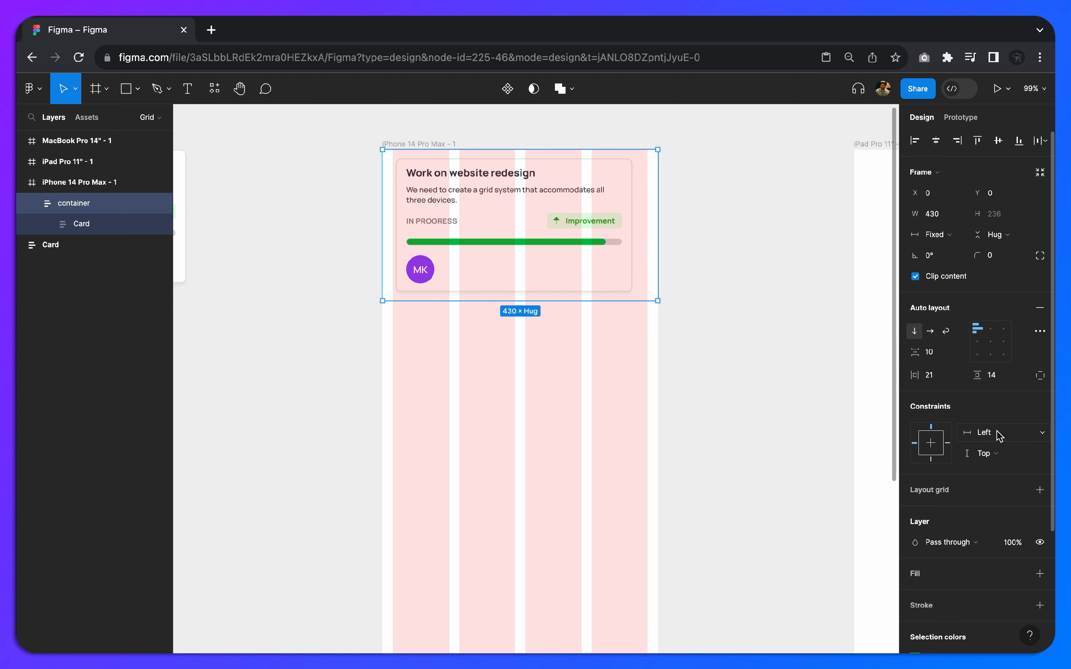
Set the container's horizontal constraint to Left and right.
click(1018, 435)
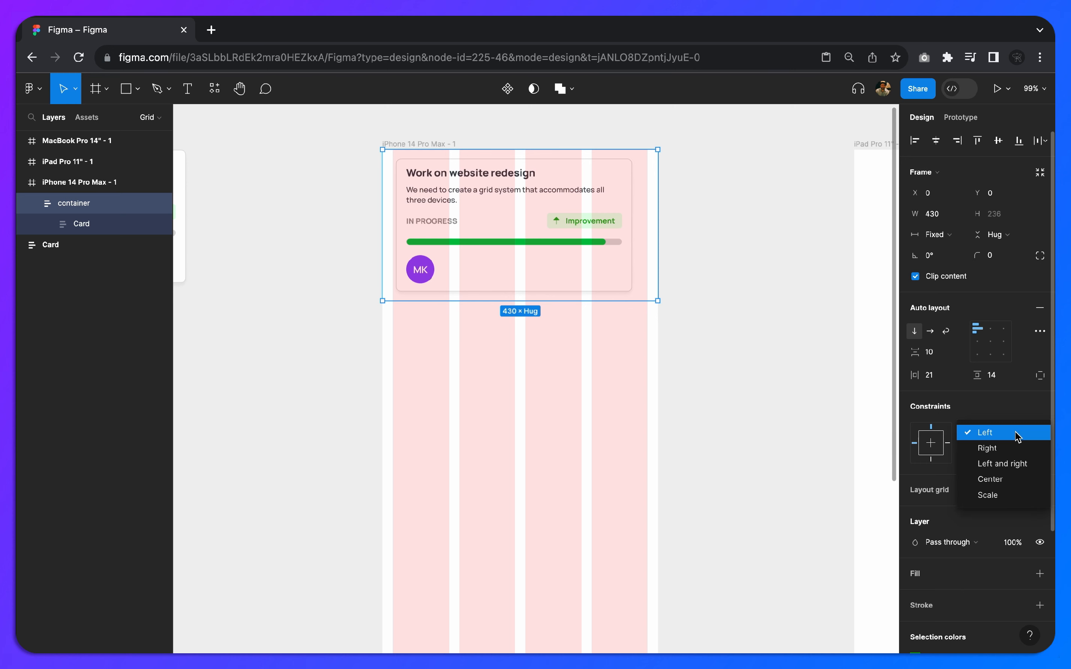
click(1003, 465)
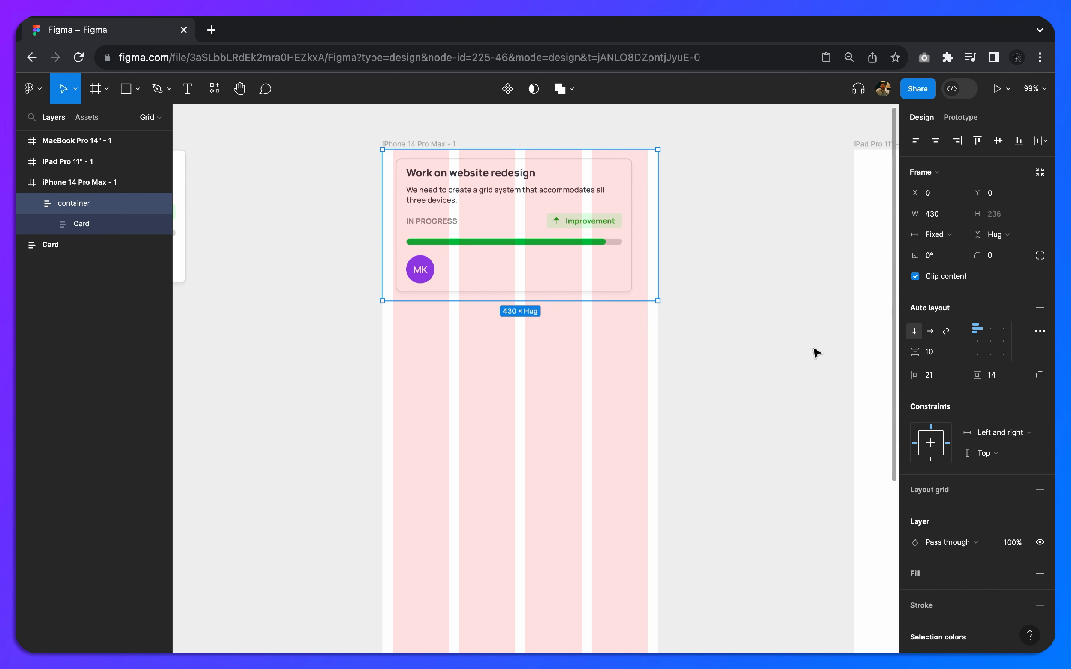
click(618, 271)
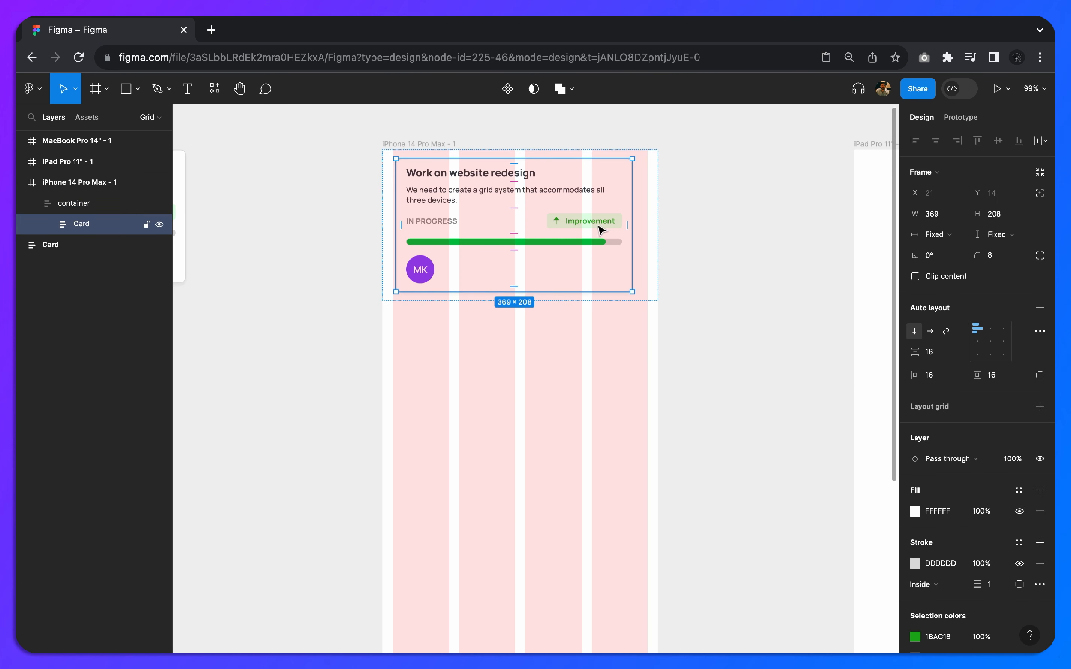
Set the container's vertical padding to 8 and its horizontal padding to 16.
click(652, 210)
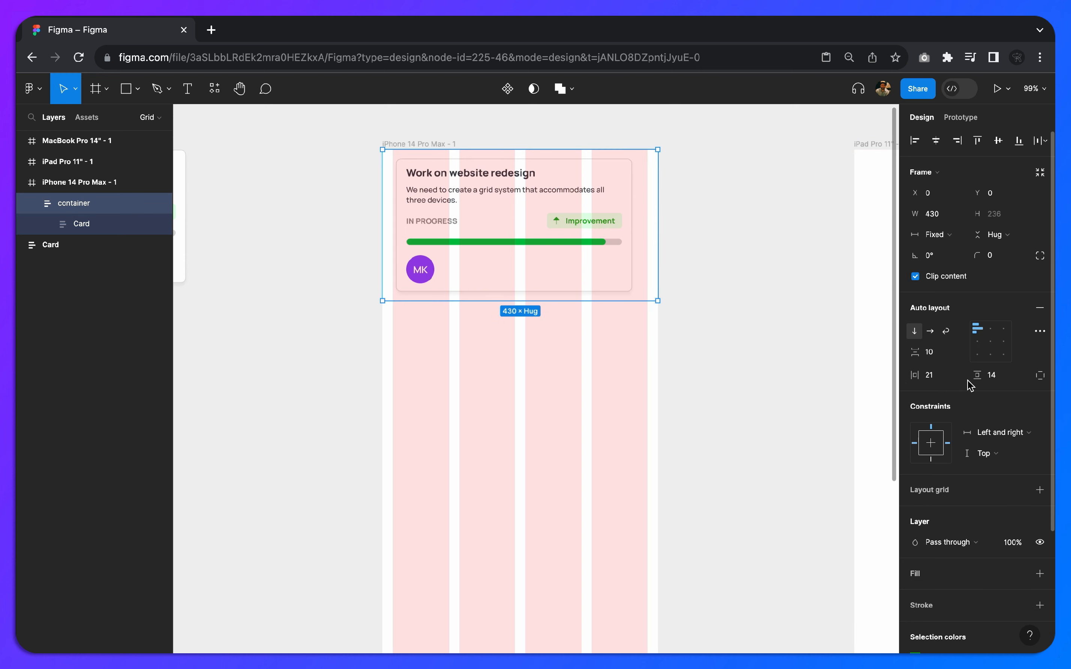
click(1008, 383)
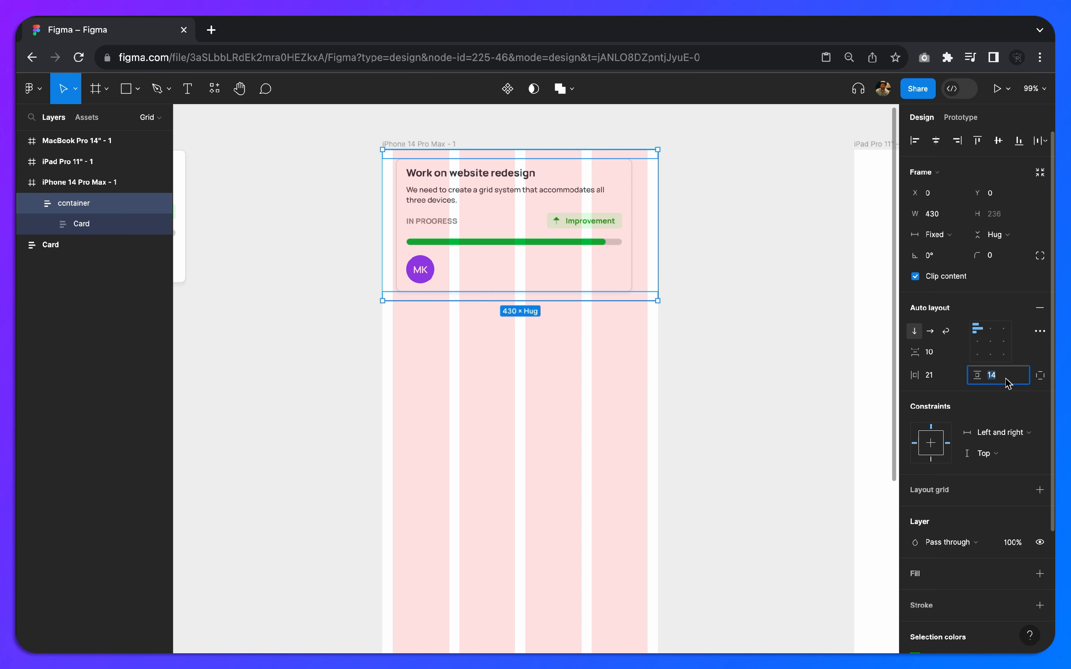
text(8)
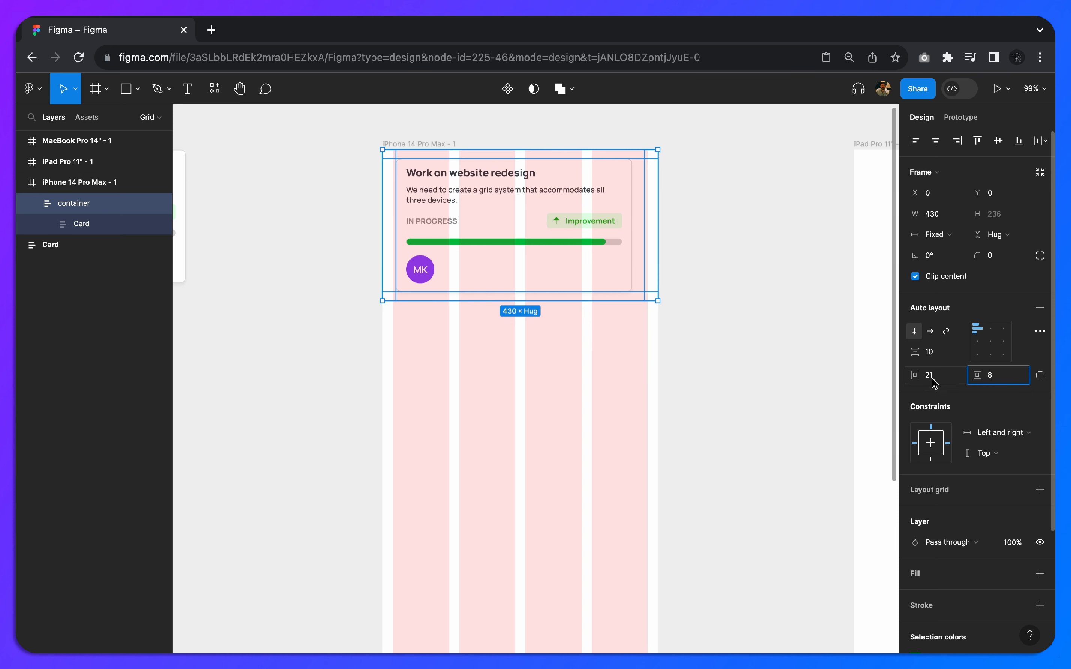
click(931, 377)
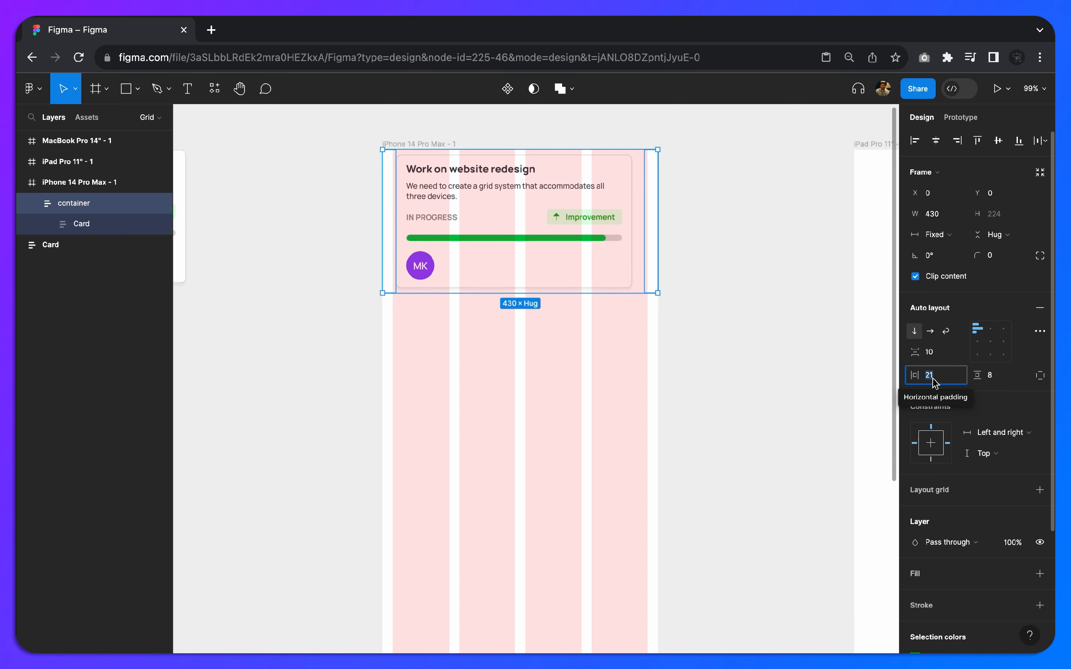
text(16)
key(Return)
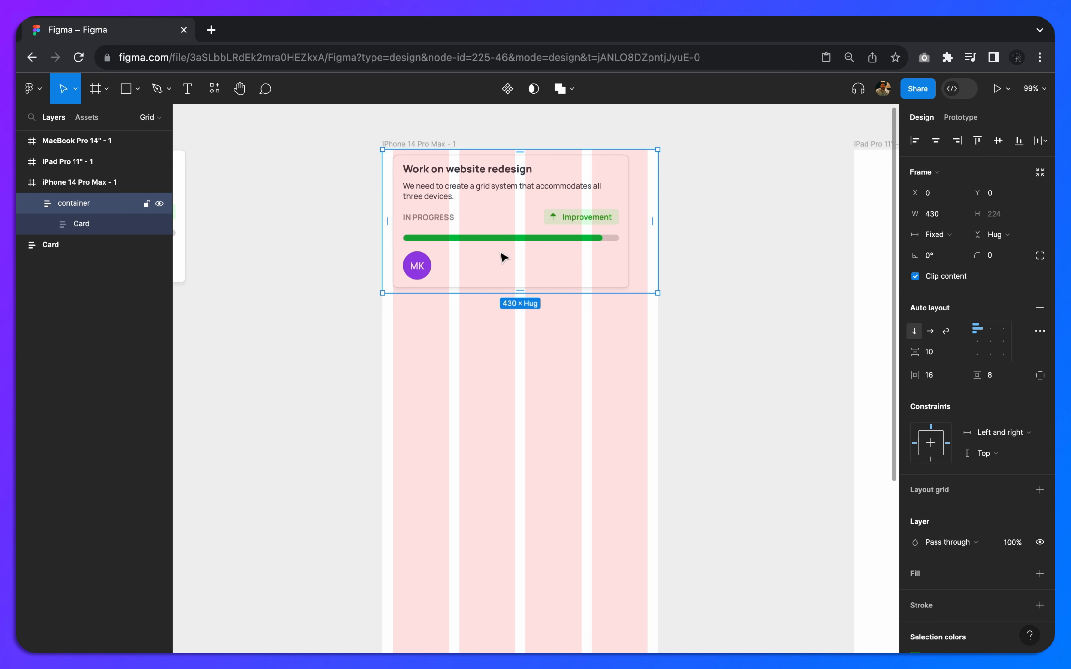
Set the horizontal resizing of the card inside the container to Fill container.
click(621, 193)
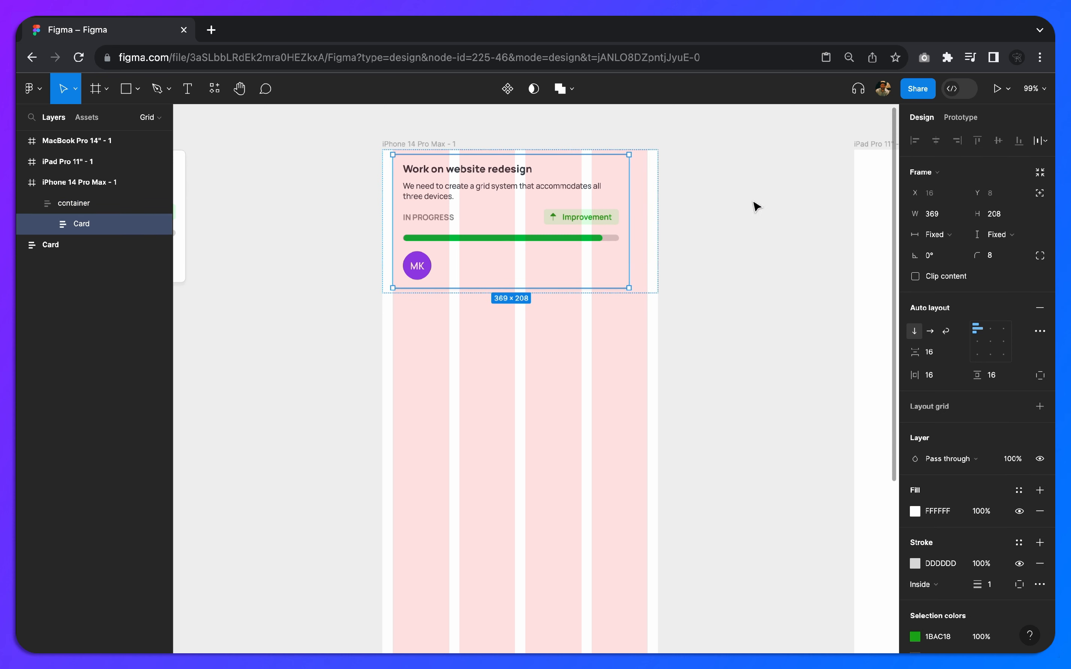
click(945, 237)
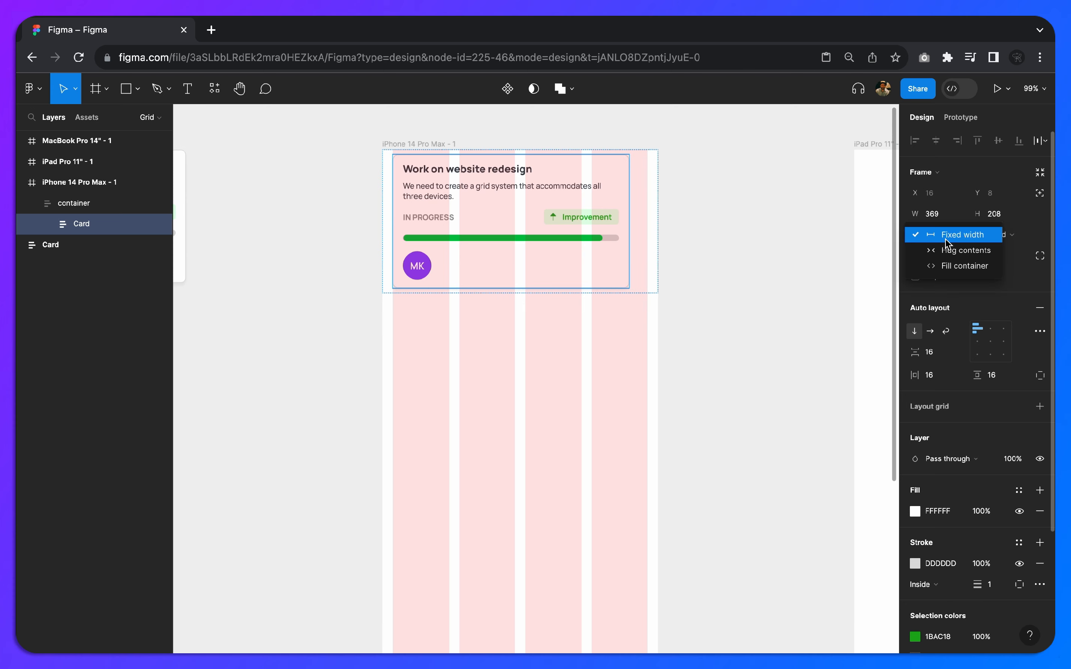
click(955, 266)
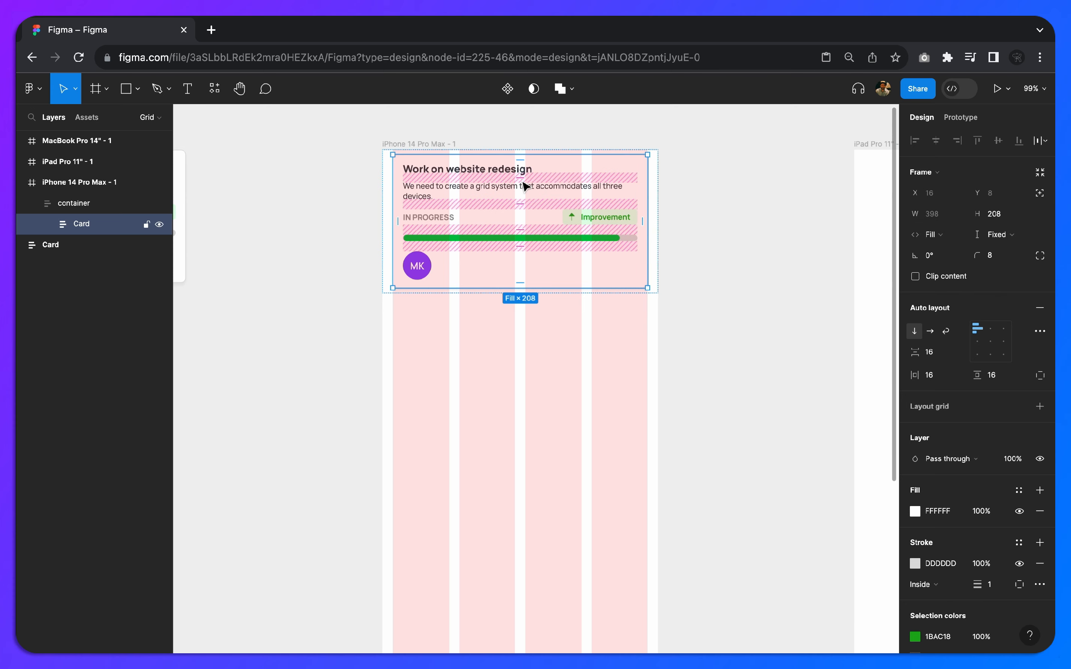
Examine how the card's edges and the container's padding line up with the column grid's margins.
scroll(649, 173, up, 5)
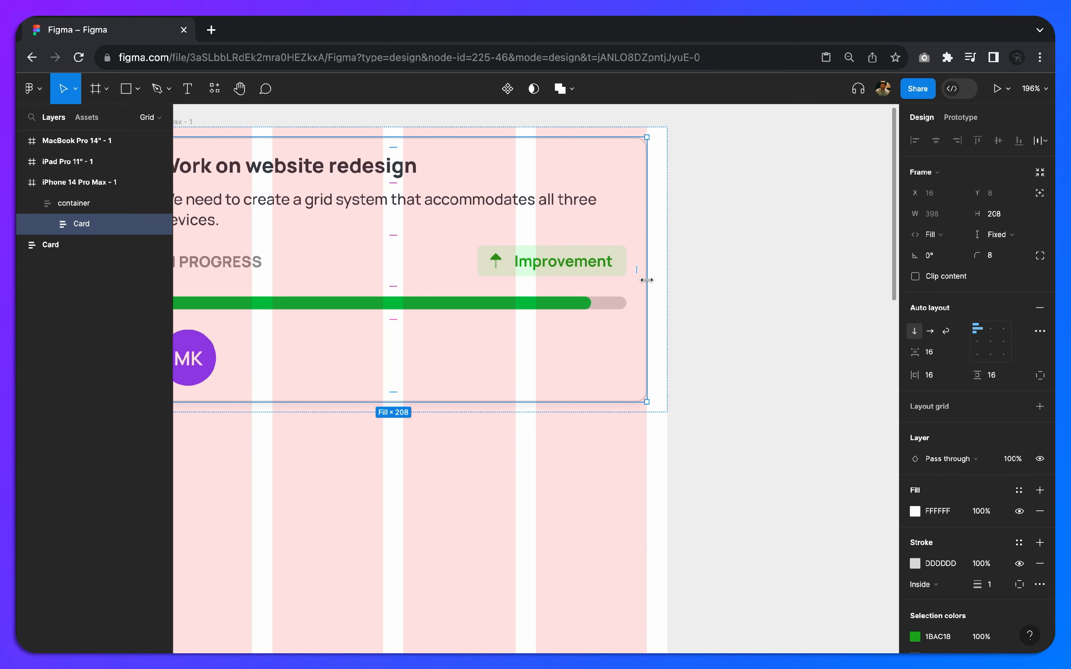
scroll(648, 376, left, 6)
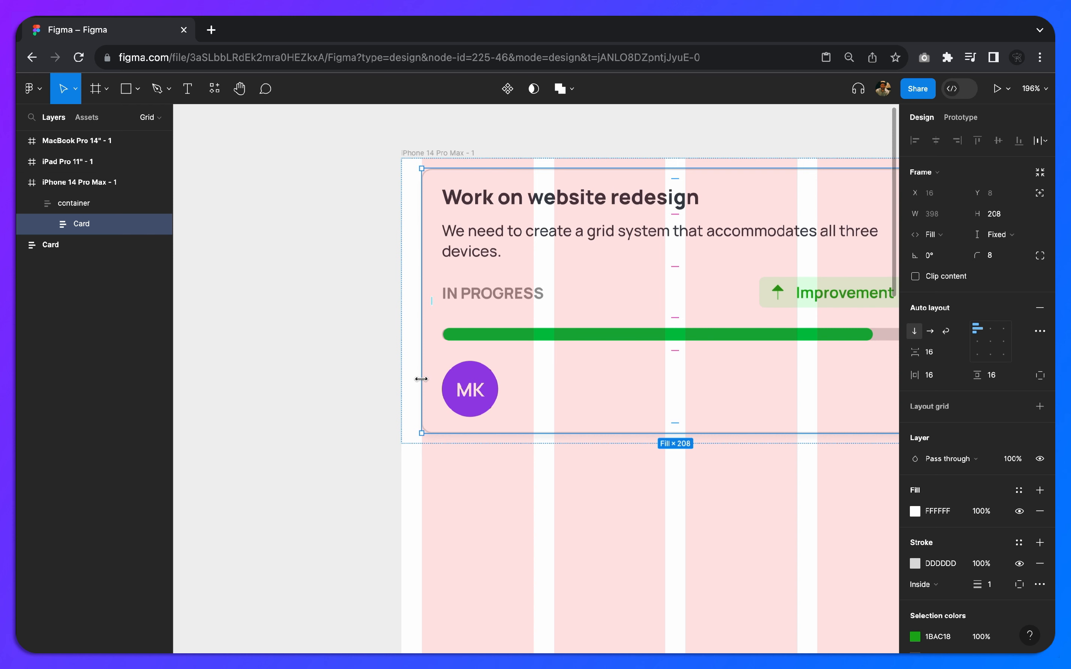
click(352, 372)
click(418, 325)
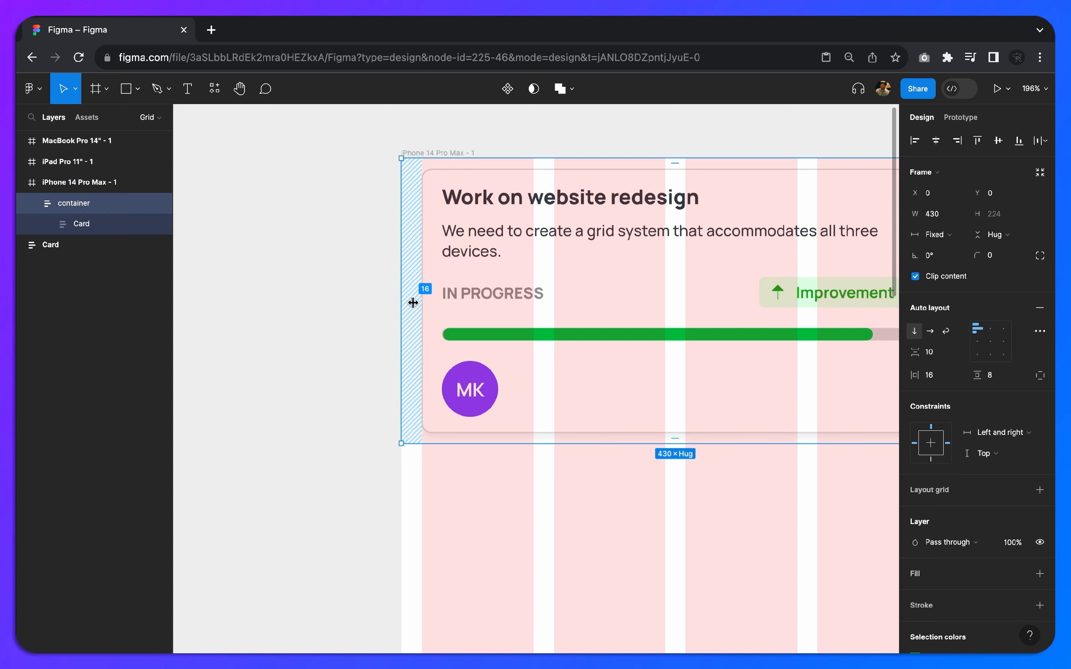
scroll(413, 303, down, 2)
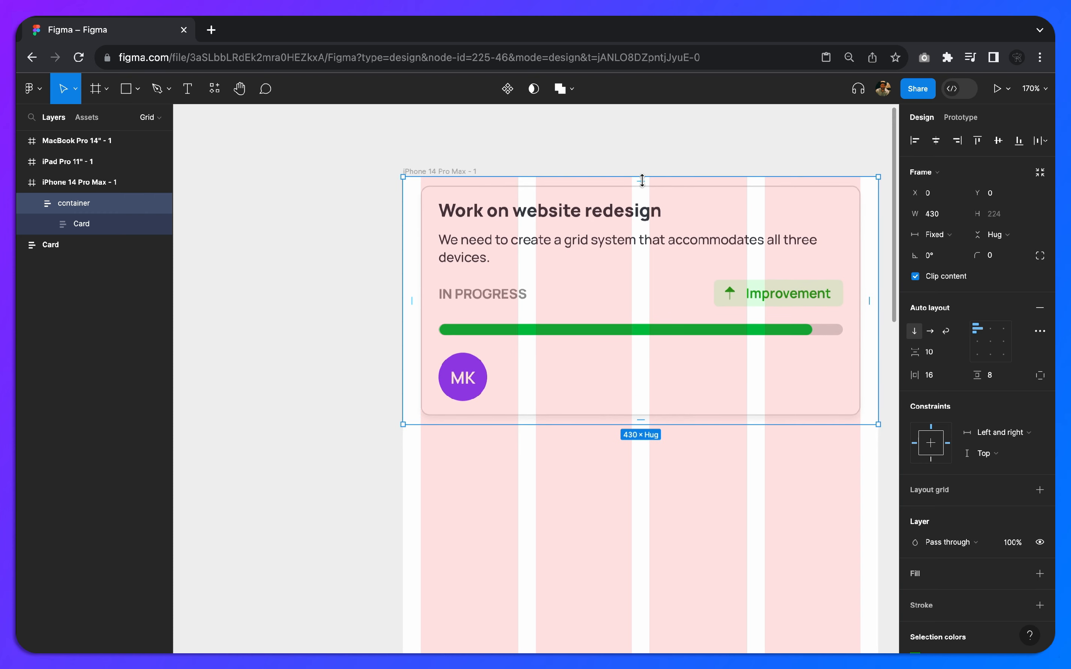
click(637, 163)
scroll(634, 162, down, 3)
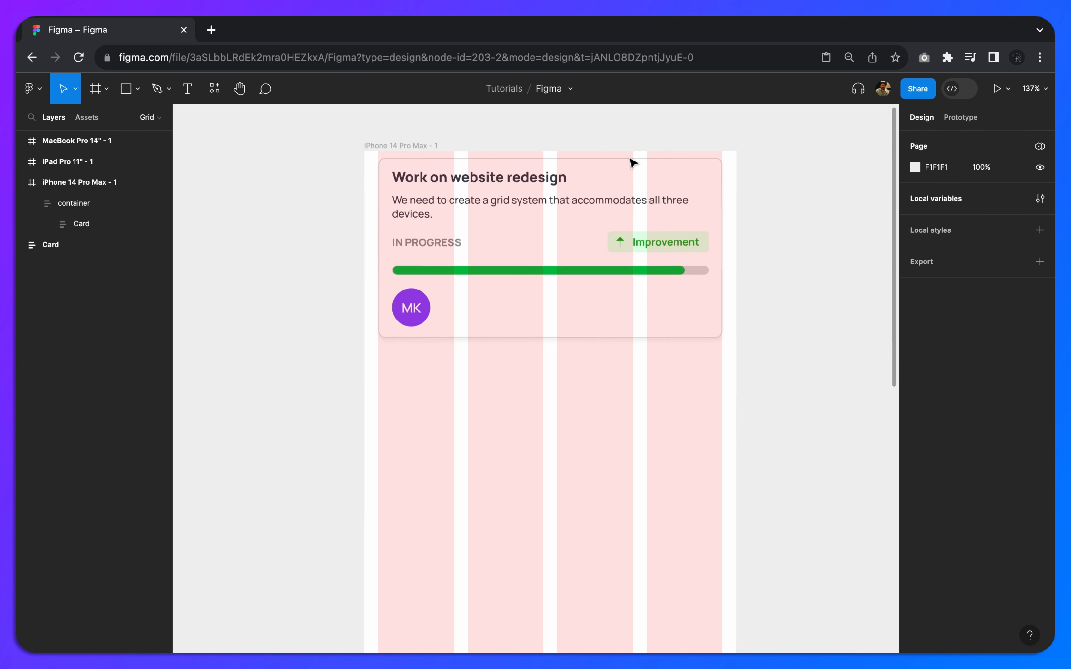
scroll(633, 163, down, 3)
Widen the iPhone 14 Pro Max frame to 467 to test how the card and grid adapt.
click(566, 205)
scroll(567, 207, right, 3)
scroll(567, 207, up, 1)
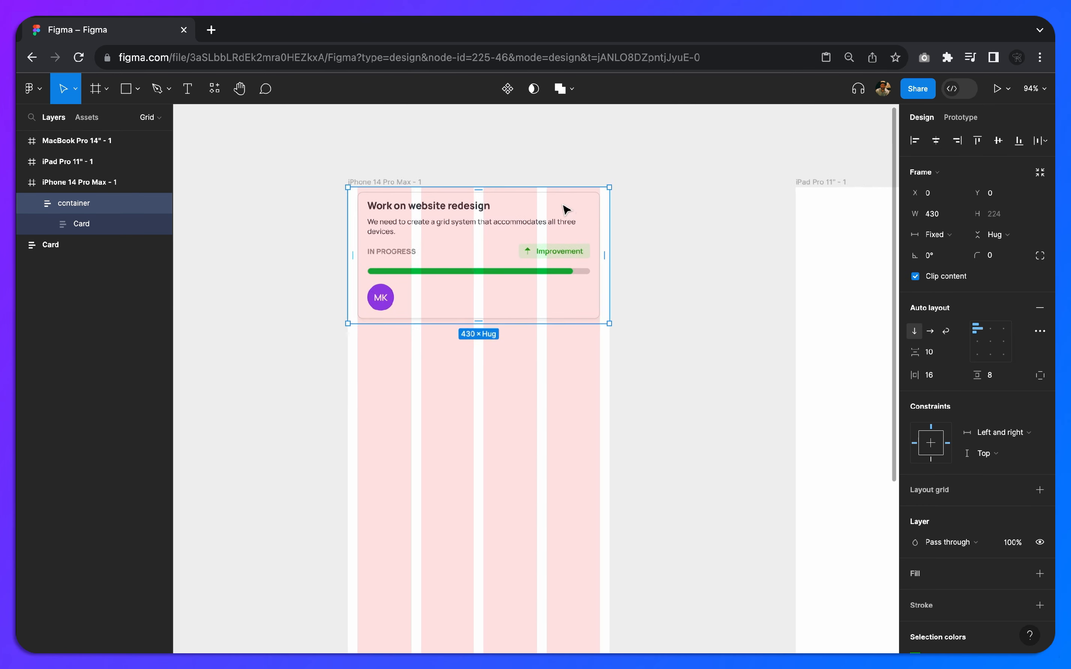
click(375, 178)
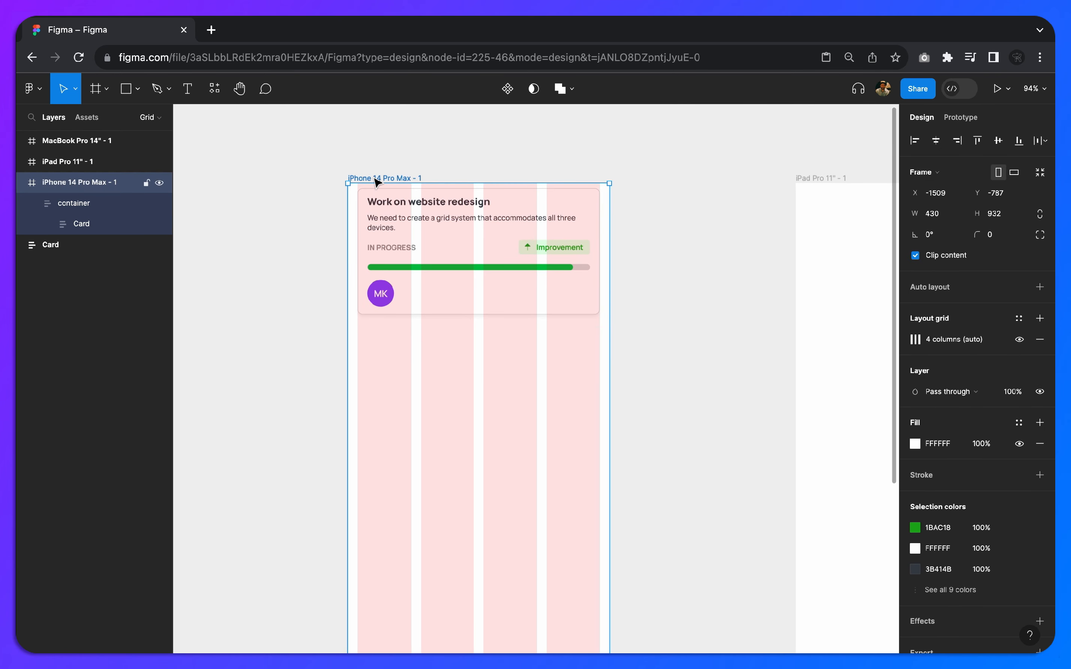
drag(611, 335, 632, 354)
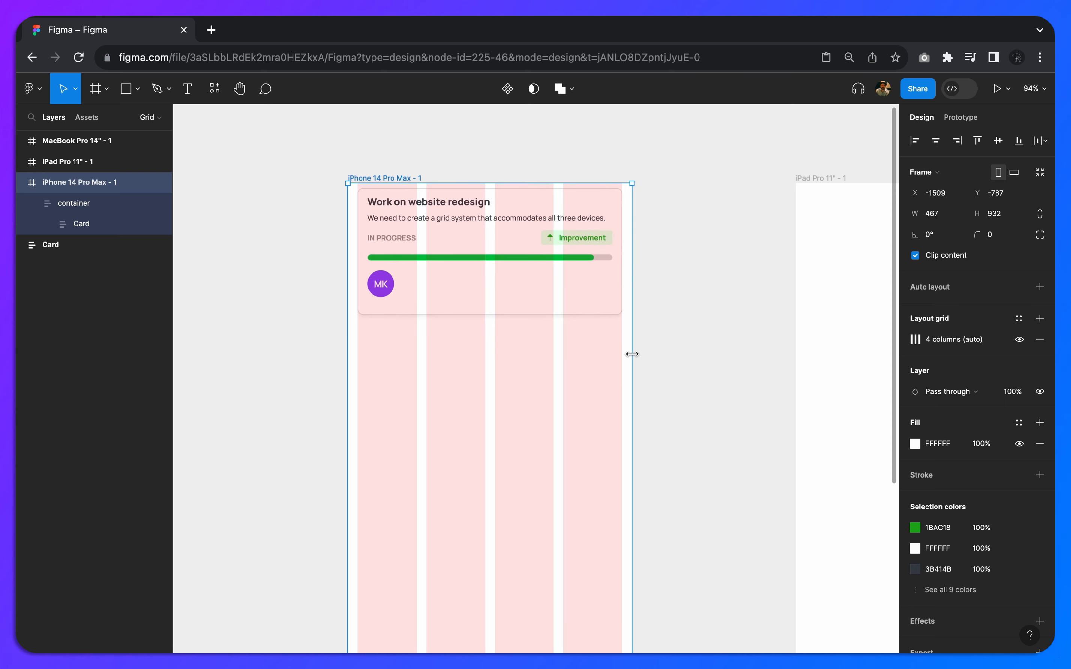
click(692, 221)
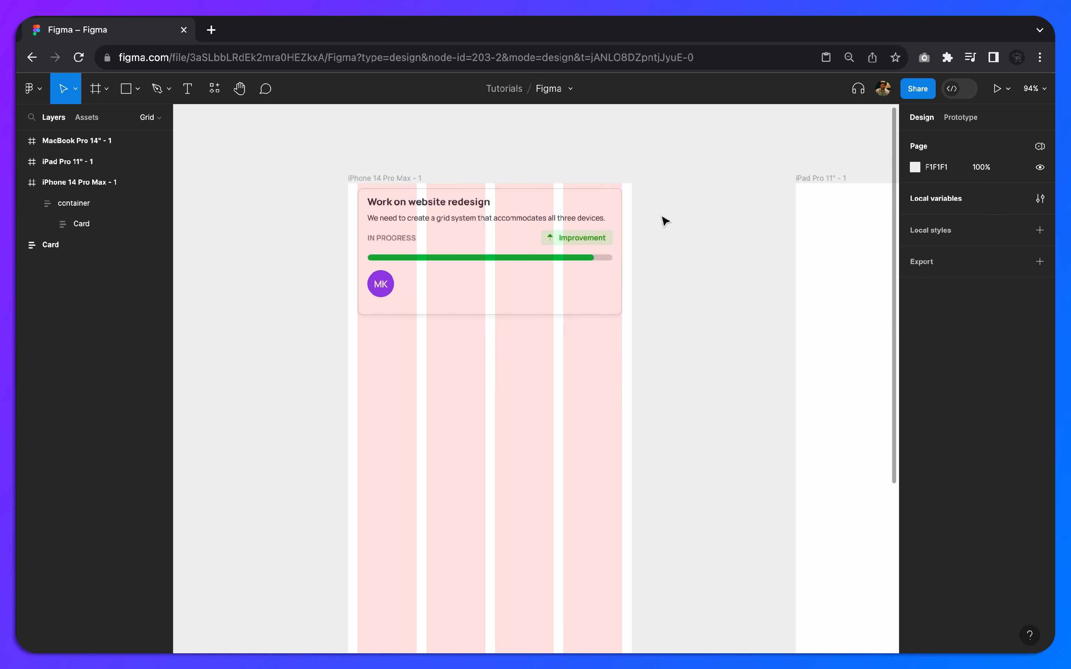
Duplicate the card container in the iPhone frame and place the copy directly below the original at Y 224.
click(537, 239)
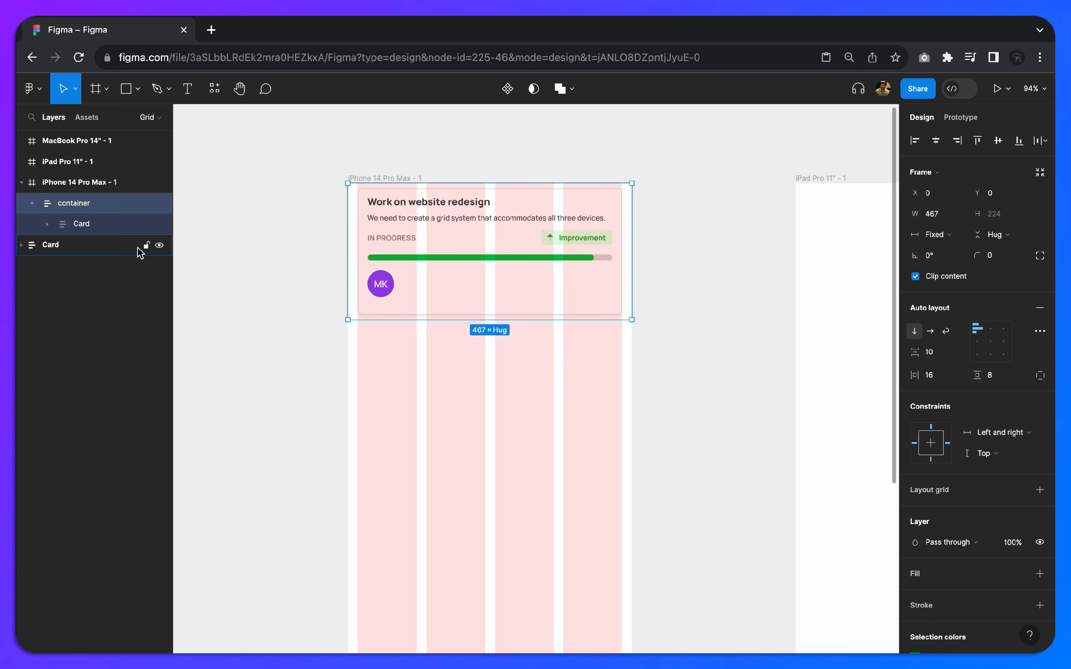
key(super+d)
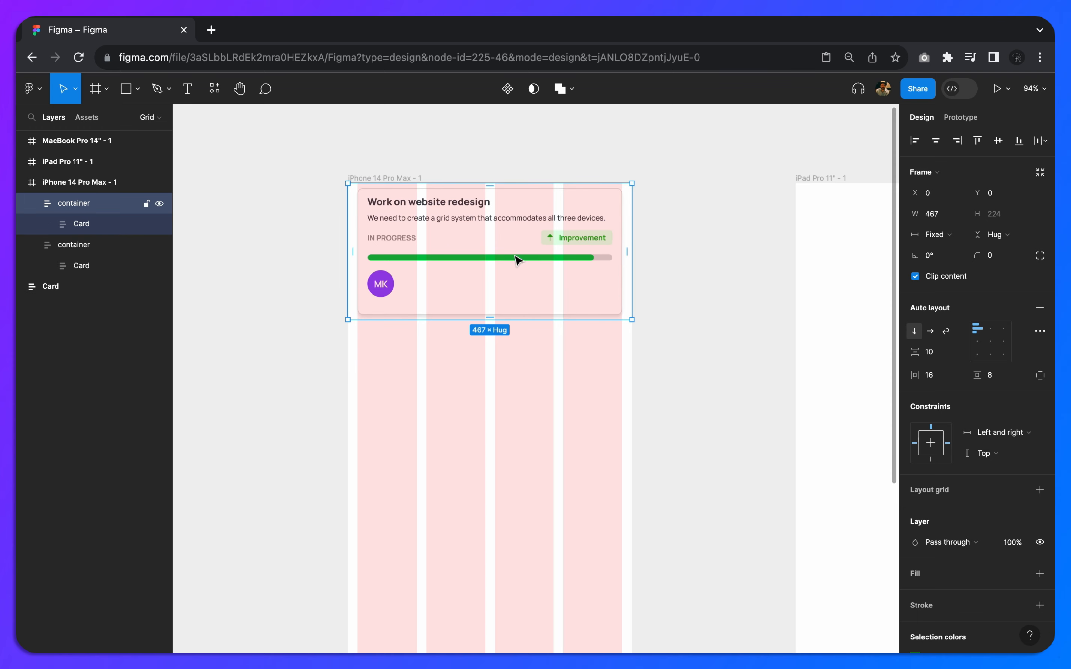
drag(518, 260, 516, 390)
scroll(518, 297, up, 3)
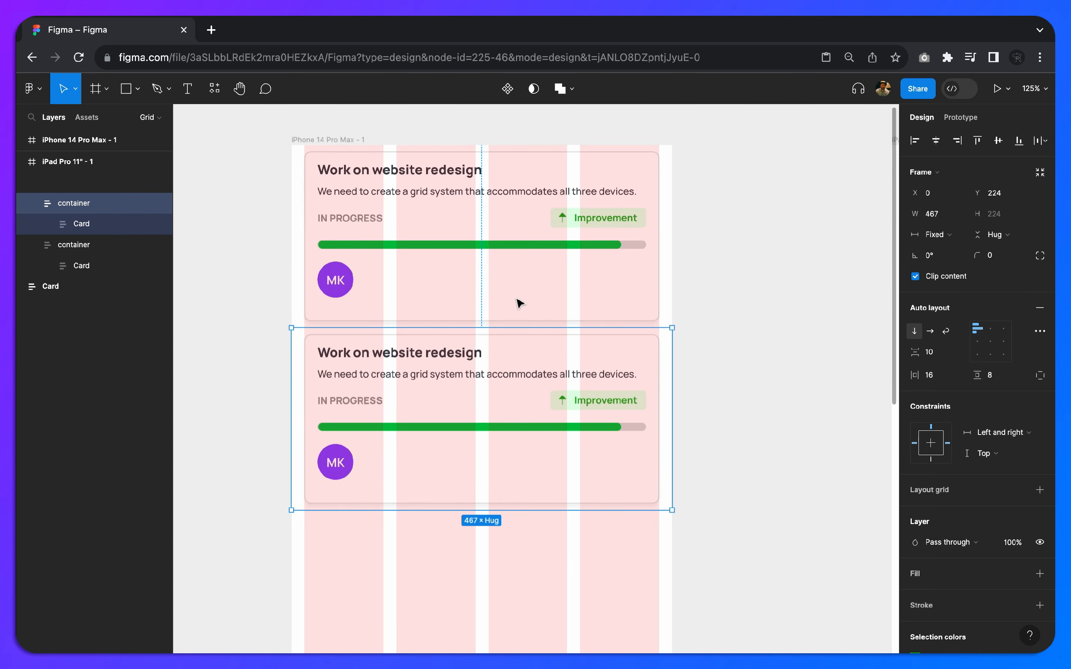
scroll(520, 303, down, 1)
scroll(514, 294, up, 3)
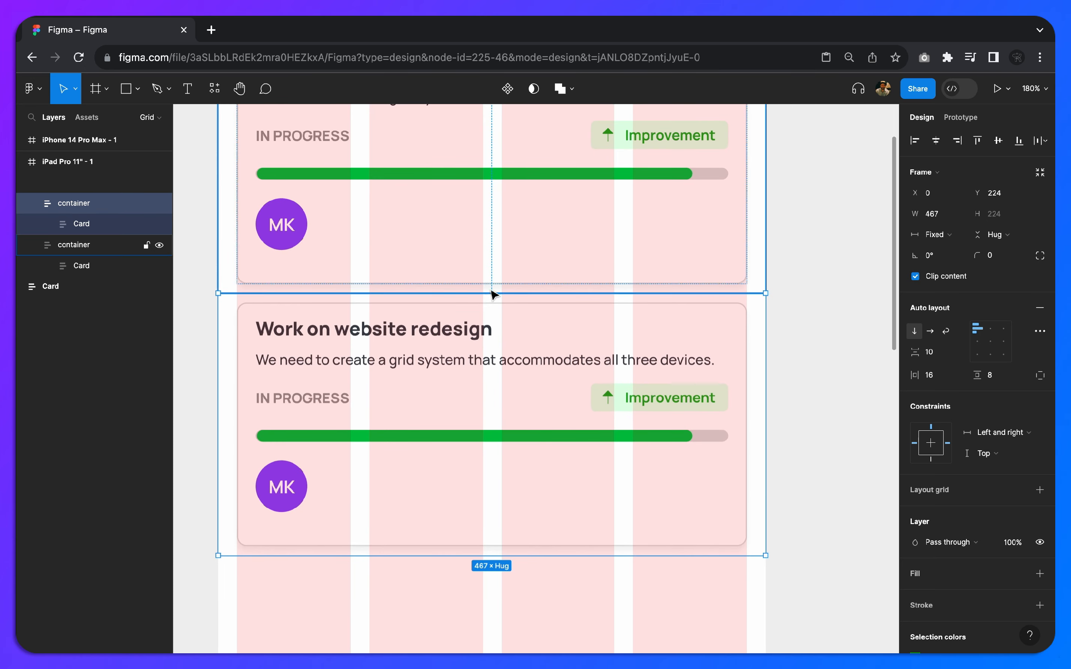
scroll(492, 293, up, 3)
scroll(495, 310, down, 3)
click(802, 257)
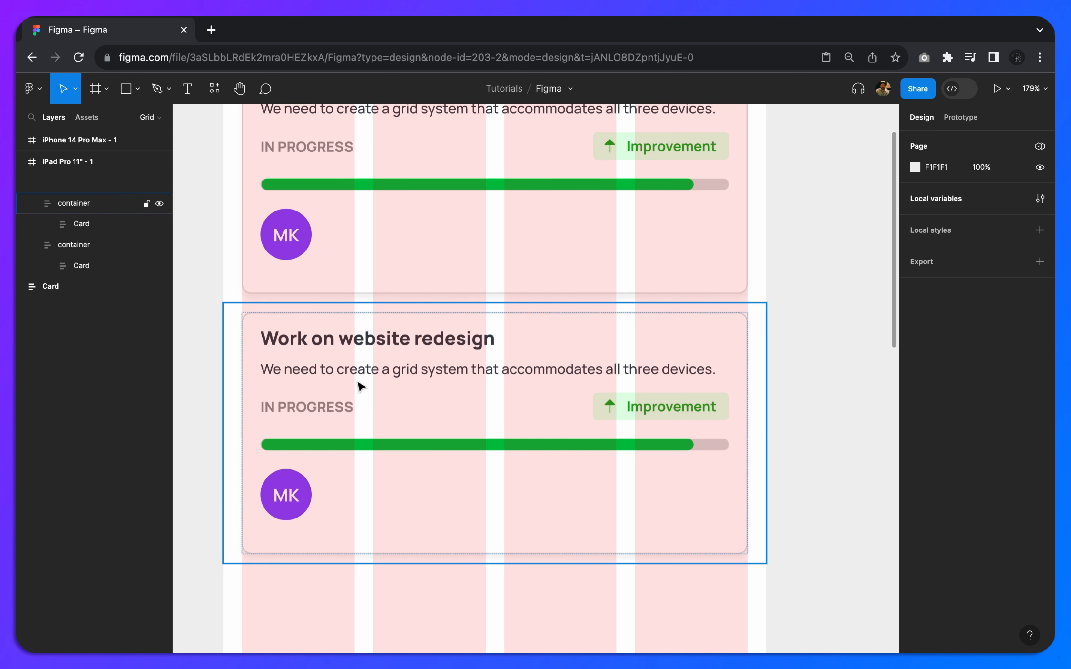
Widen the iPhone 14 Pro Max frame to 485 to test both stacked cards.
scroll(794, 310, down, 5)
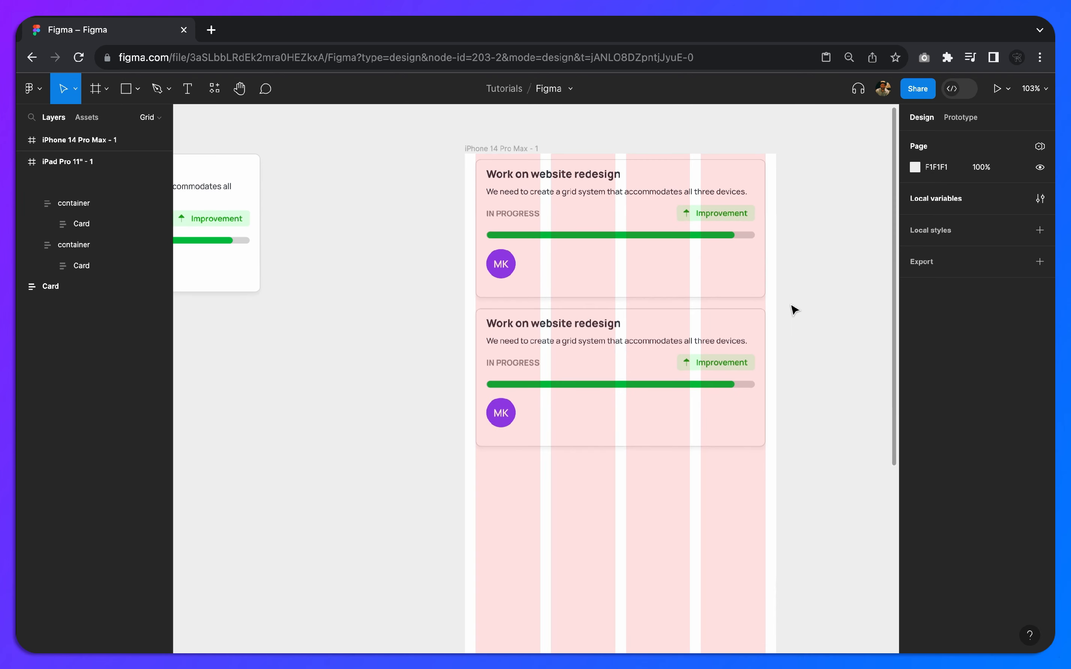
click(504, 151)
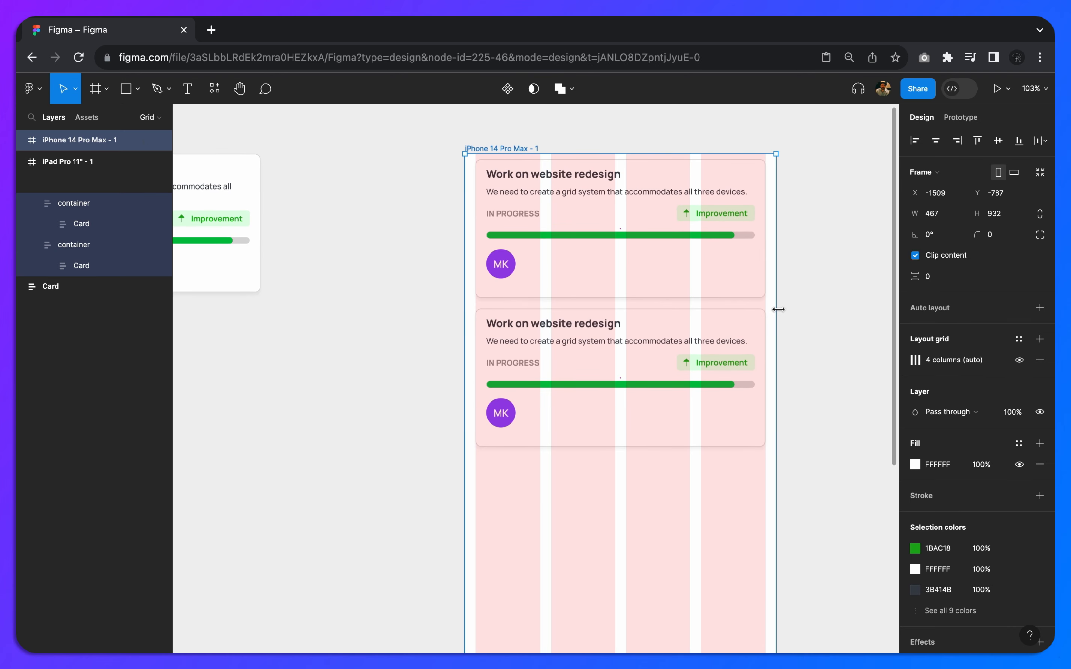
mouse_move(783, 310)
mouse_down()
mouse_move(832, 310)
mouse_move(765, 316)
mouse_move(788, 310)
mouse_up()
scroll(788, 310, right, 5)
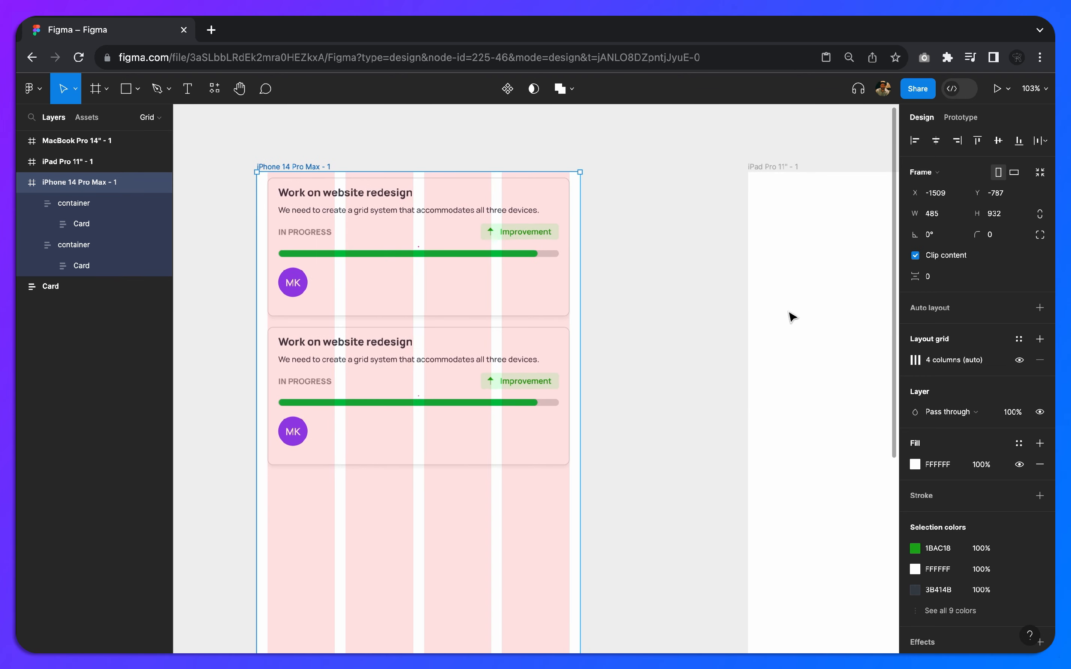
Narrow the iPhone 14 Pro Max frame to 443 to test how both stacked cards adapt.
scroll(528, 310, down, 3)
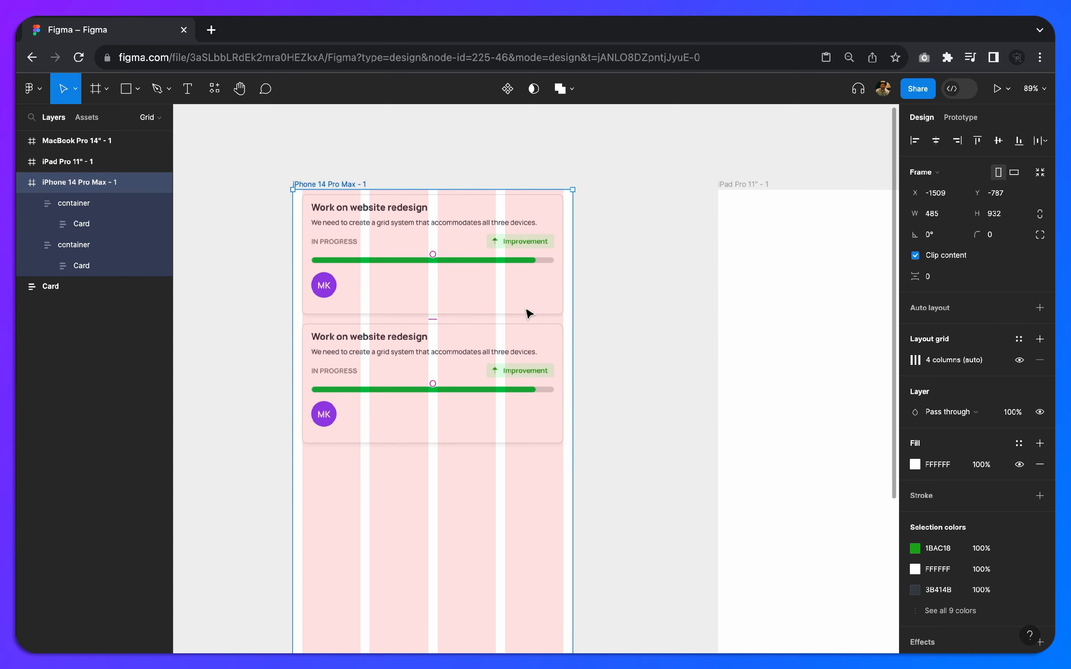
scroll(528, 313, left, 5)
scroll(529, 313, right, 3)
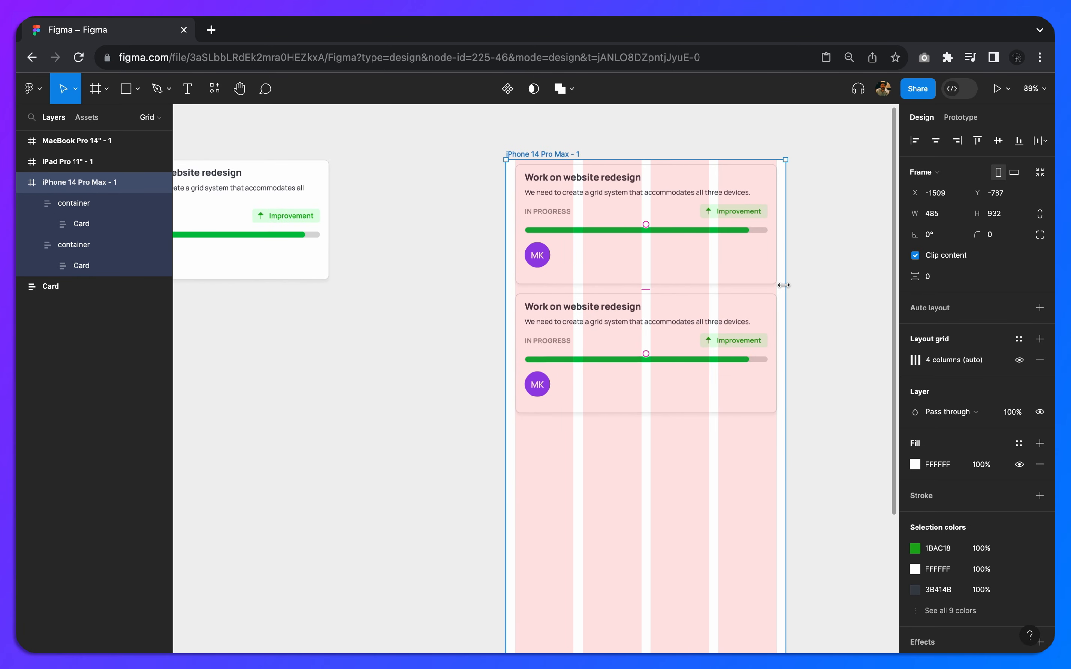
drag(782, 285, 761, 285)
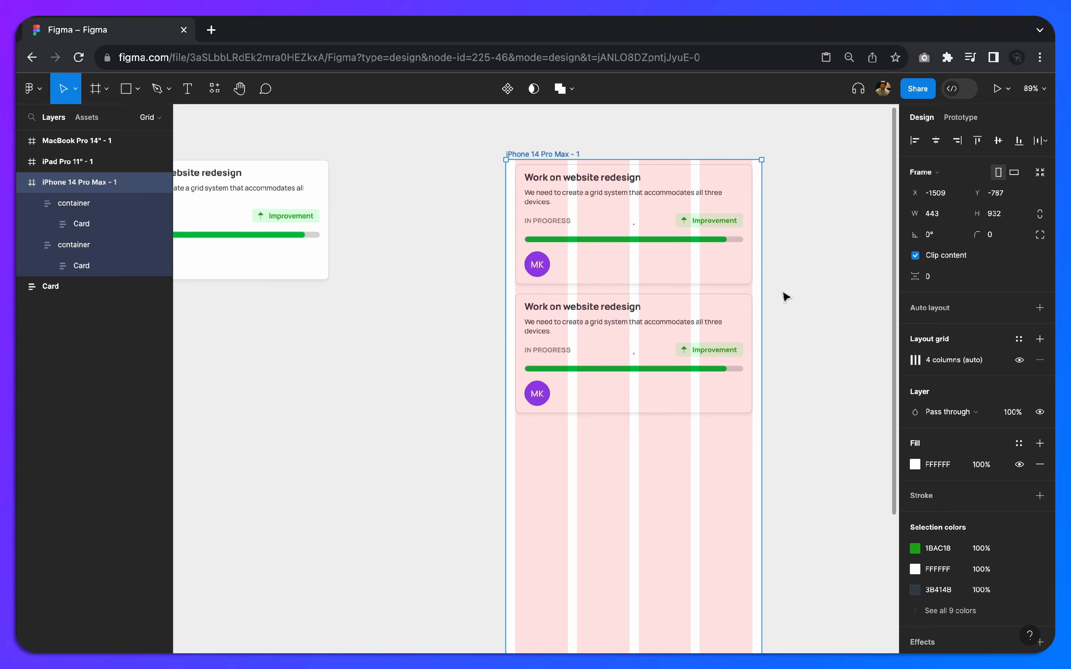
scroll(784, 296, right, 4)
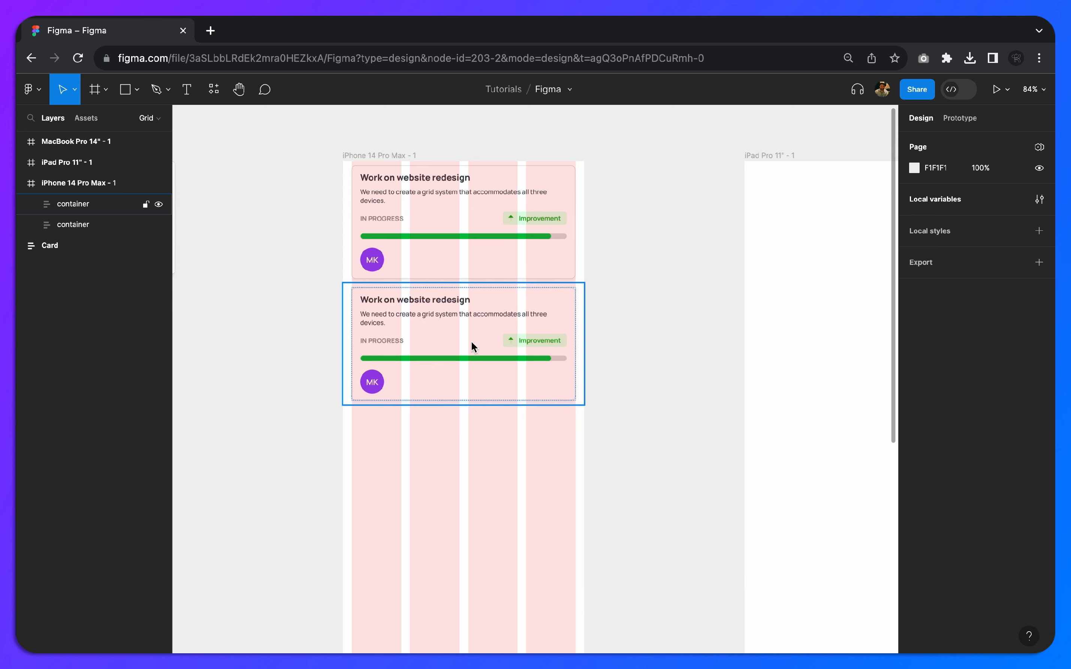
Delete the lower card container in the iPhone frame and set the remaining container's item spacing to 16.
click(551, 315)
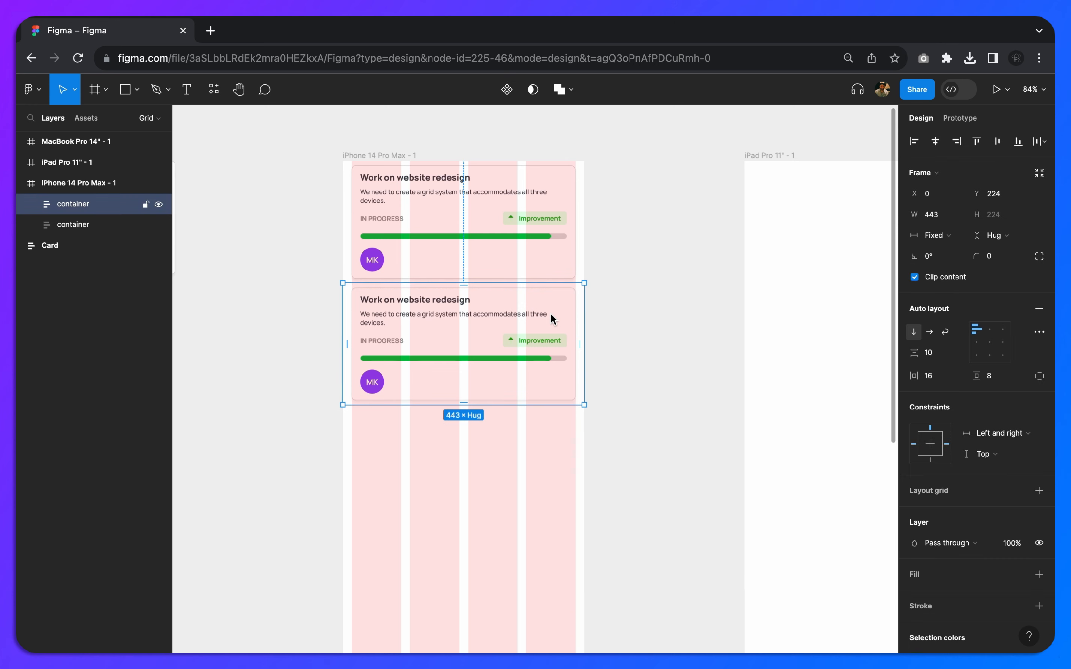
key(Delete)
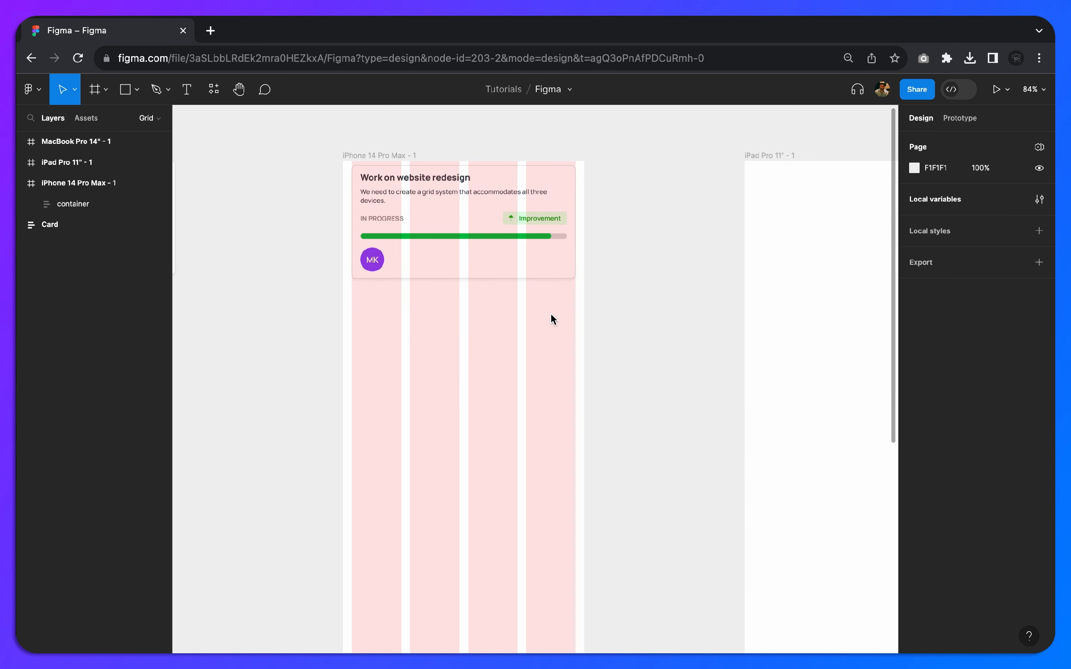
click(448, 211)
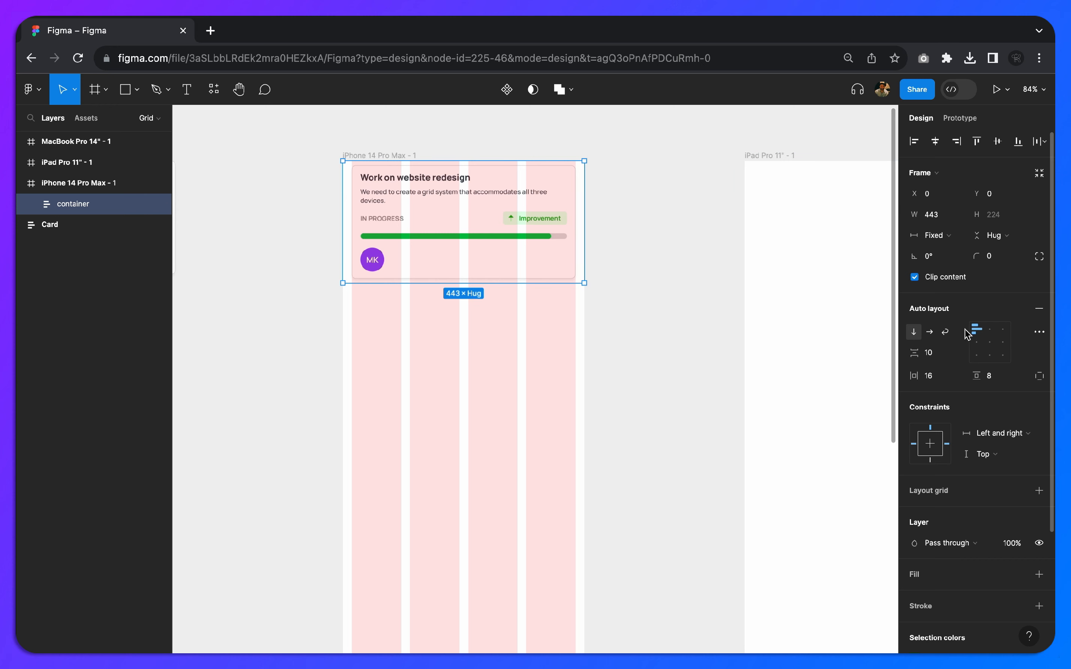
click(938, 354)
key(Return)
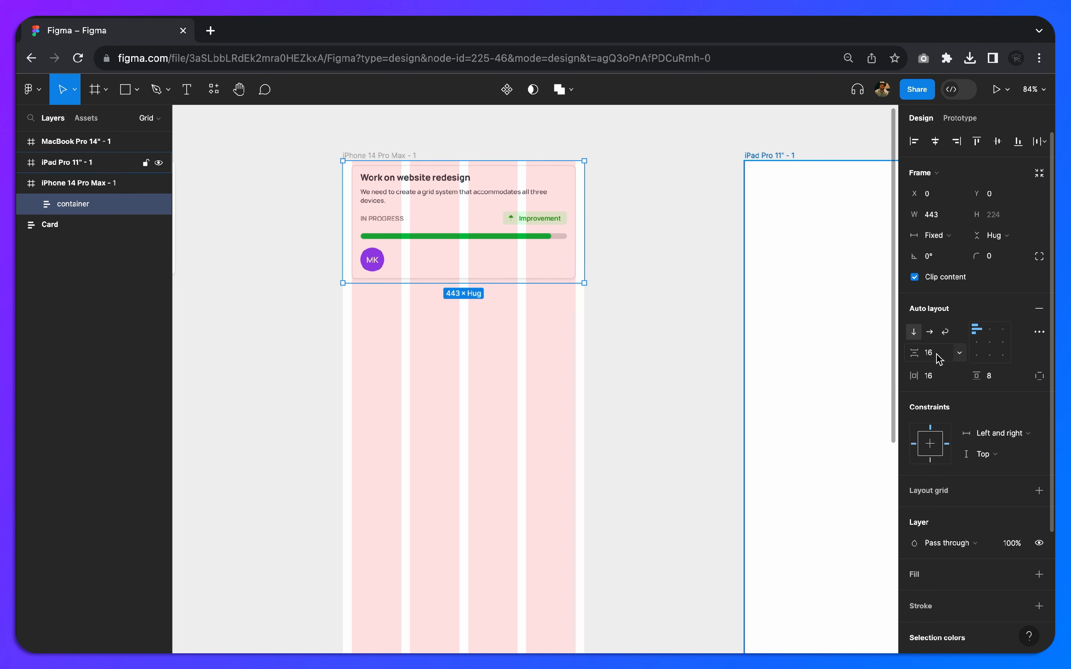
Duplicate the card inside the iPhone frame's container and inspect the gap between the two cards.
click(558, 260)
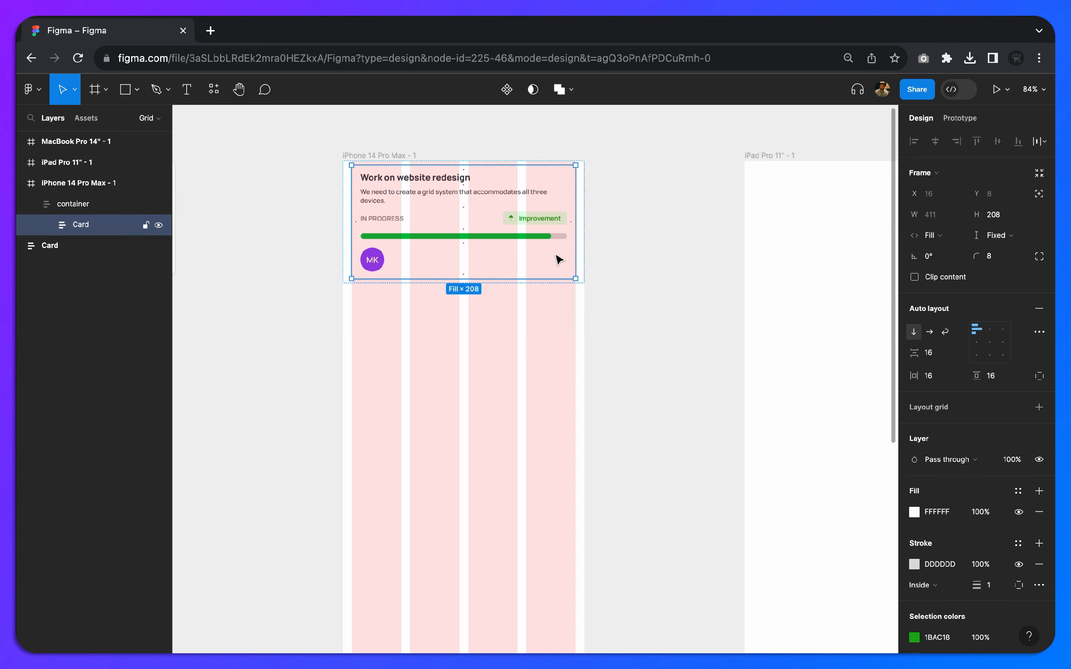
key(super+d)
ctrl+scroll(515, 278, up, 5)
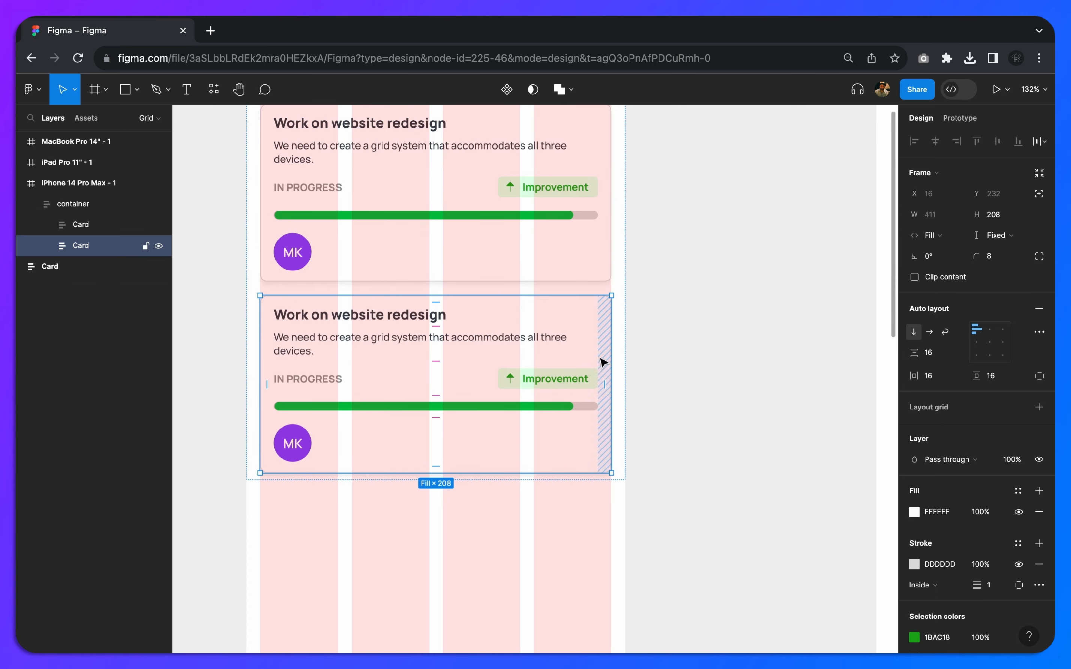
ctrl+scroll(415, 311, up, 4)
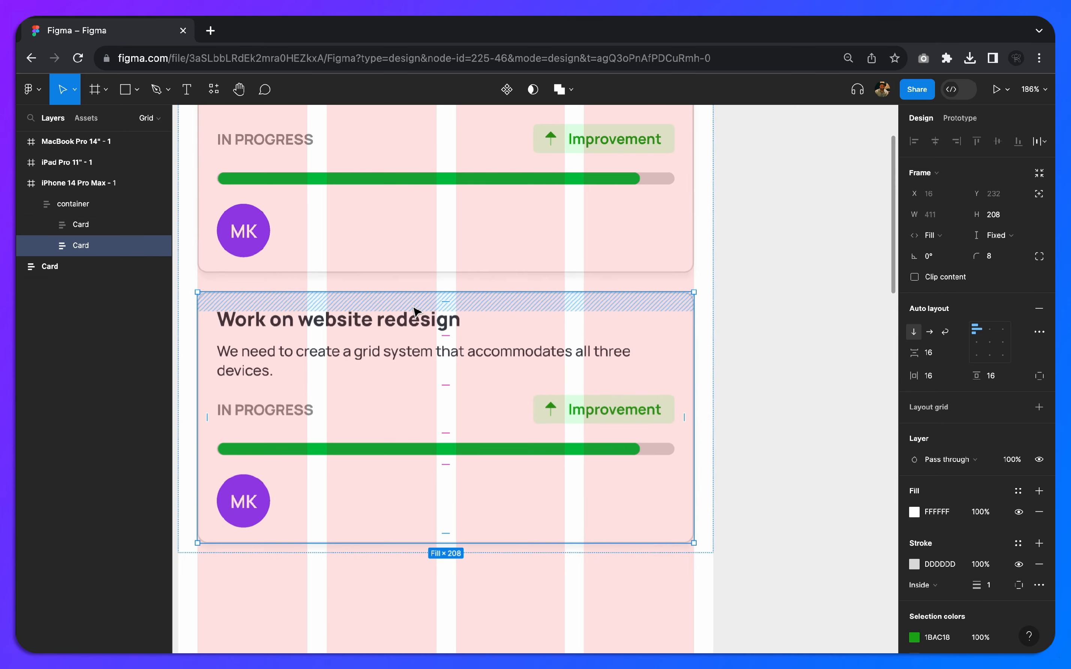
shift+click(438, 268)
ctrl+scroll(454, 275, up, 5)
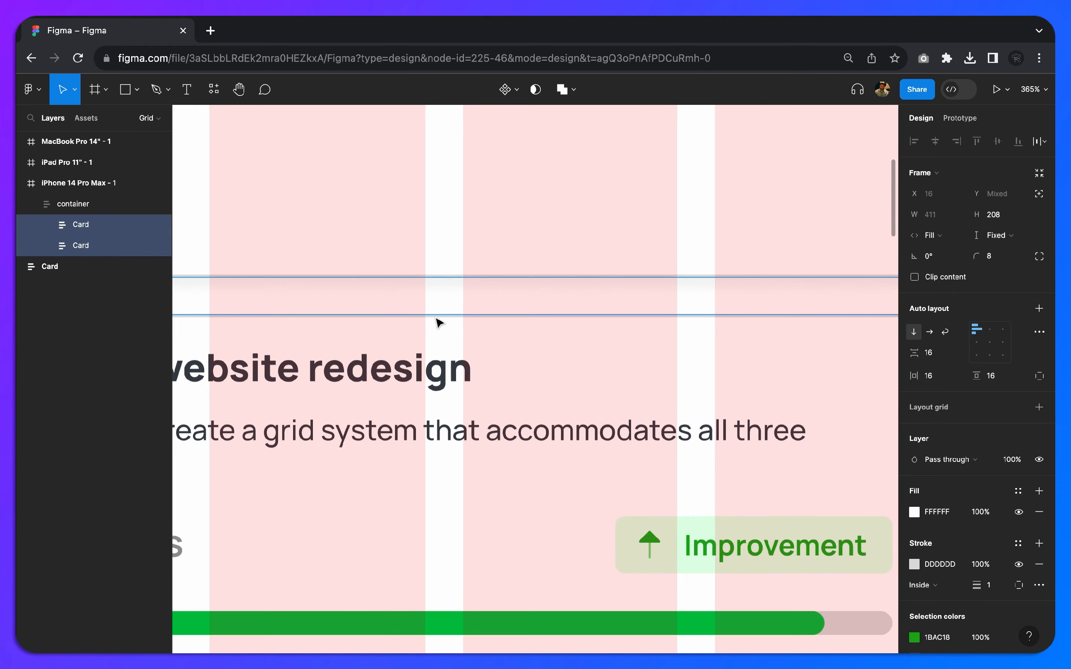
ctrl+scroll(437, 321, down, 5)
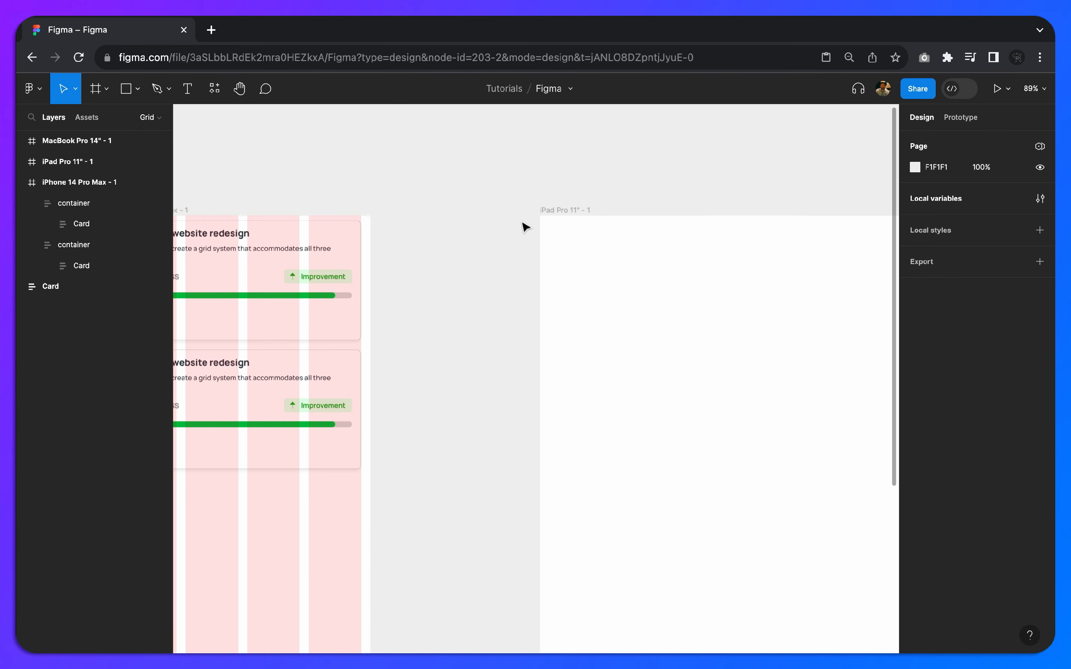
Add a layout grid to the iPad Pro 11" frame and make it a column grid with a count of 8.
click(572, 212)
scroll(572, 212, right, 5)
scroll(572, 212, down, 2)
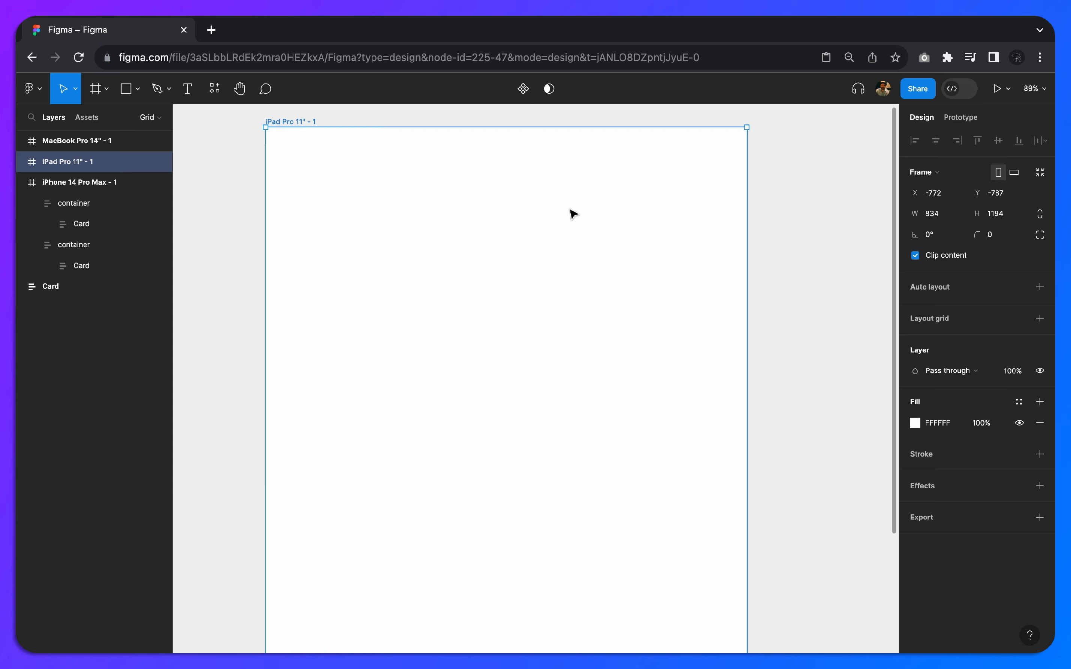
ctrl+scroll(572, 212, down, 2)
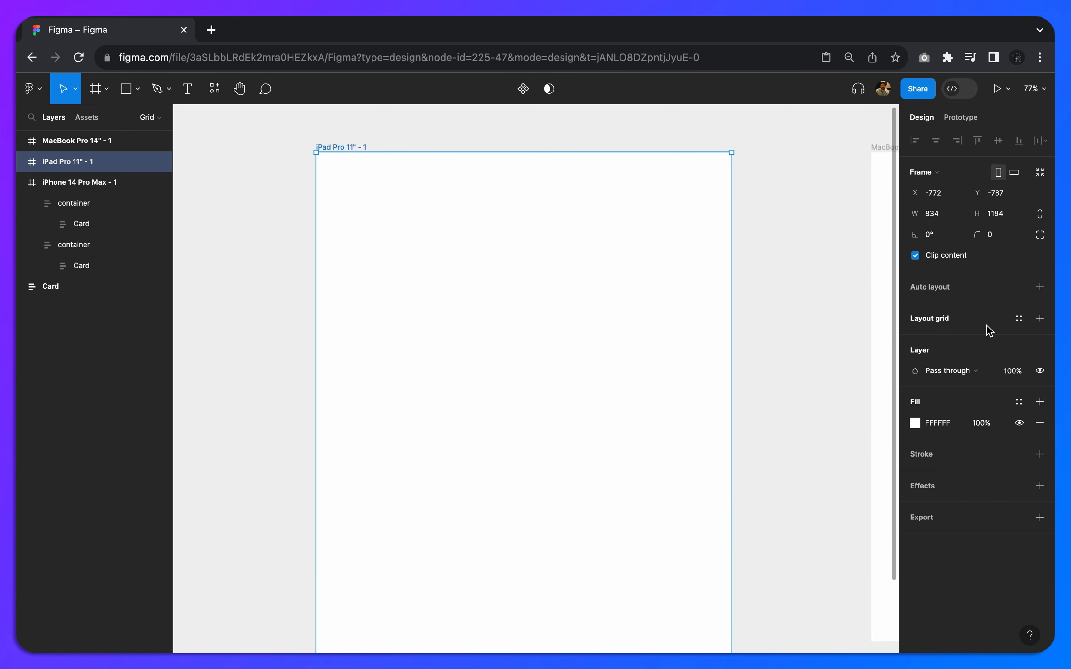
click(1040, 319)
click(915, 339)
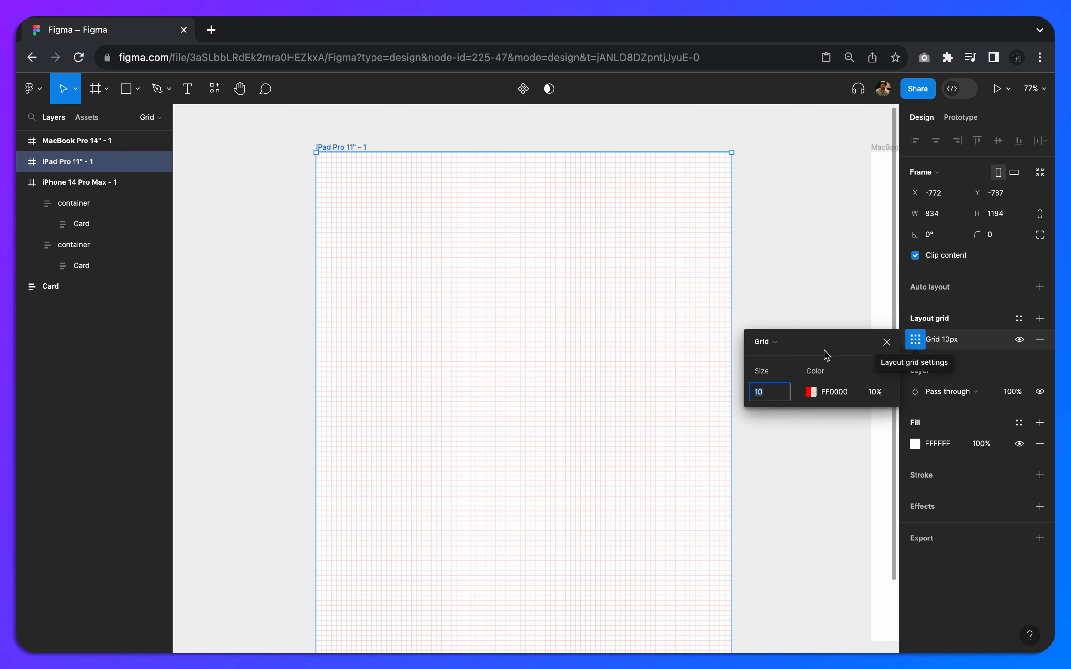
click(781, 345)
click(785, 359)
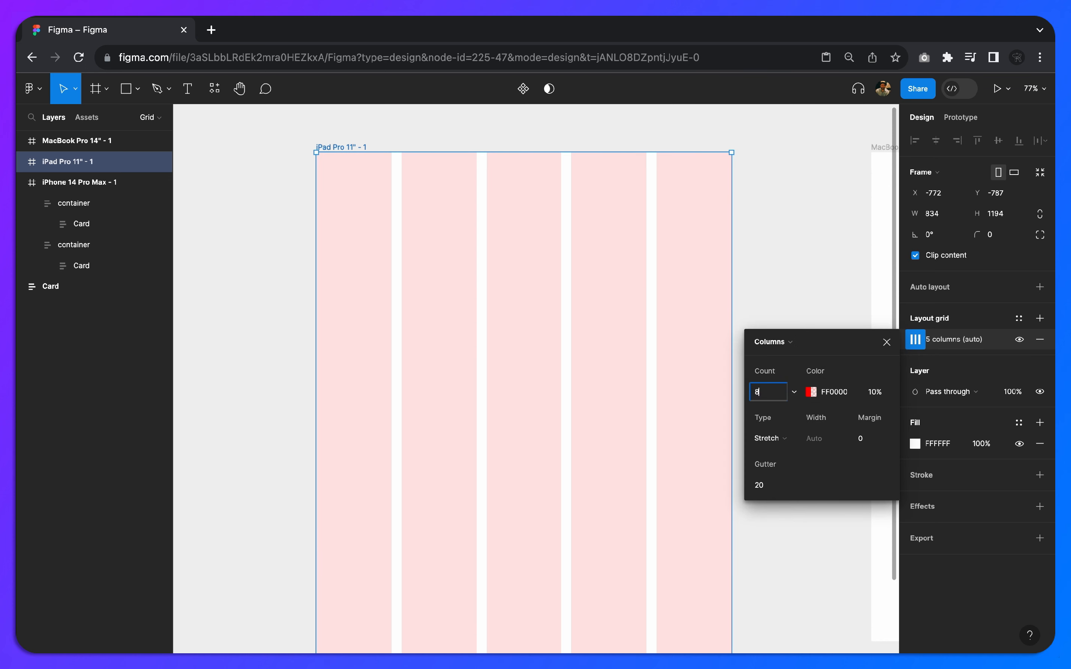
text(8)
key(Return)
Set the iPad frame's column grid to a margin of 16 and a gutter of 16.
click(872, 439)
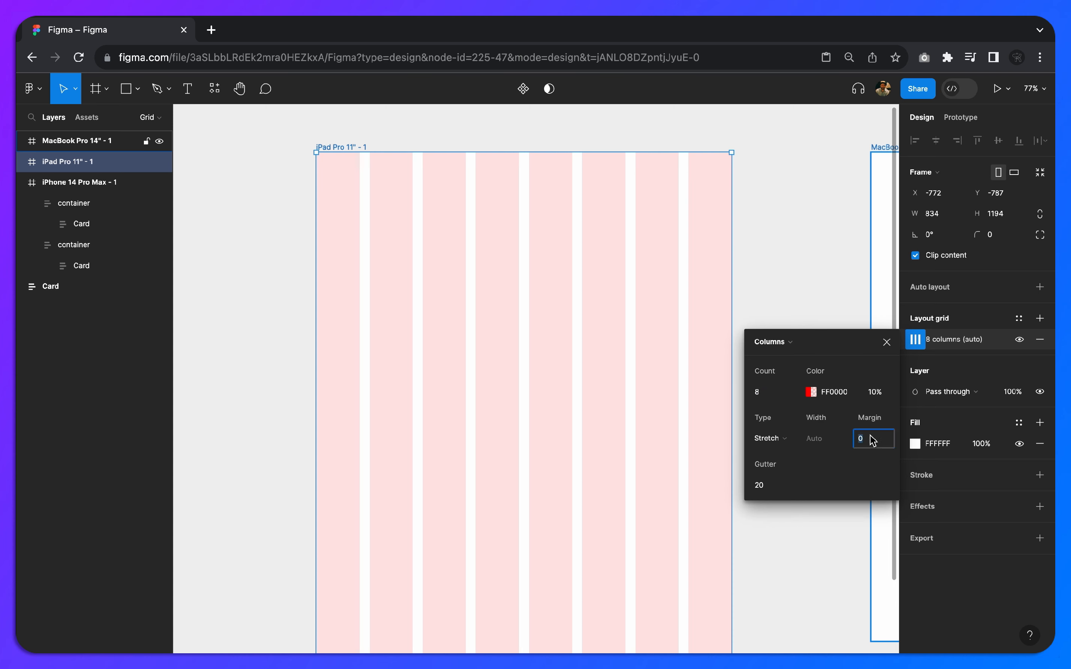
key(Return)
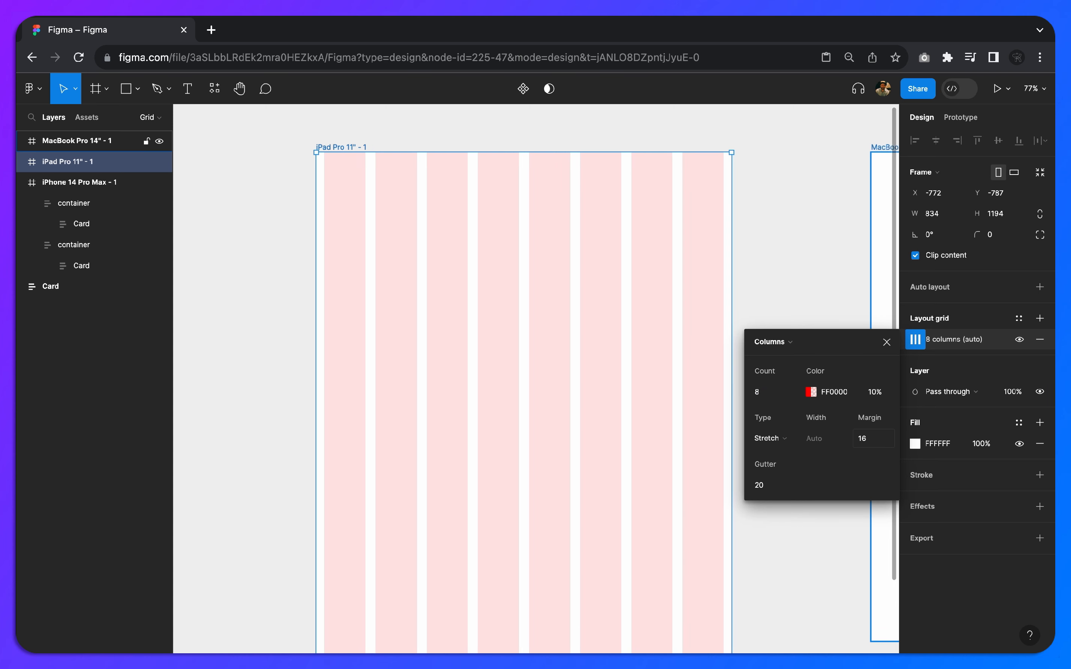
click(765, 483)
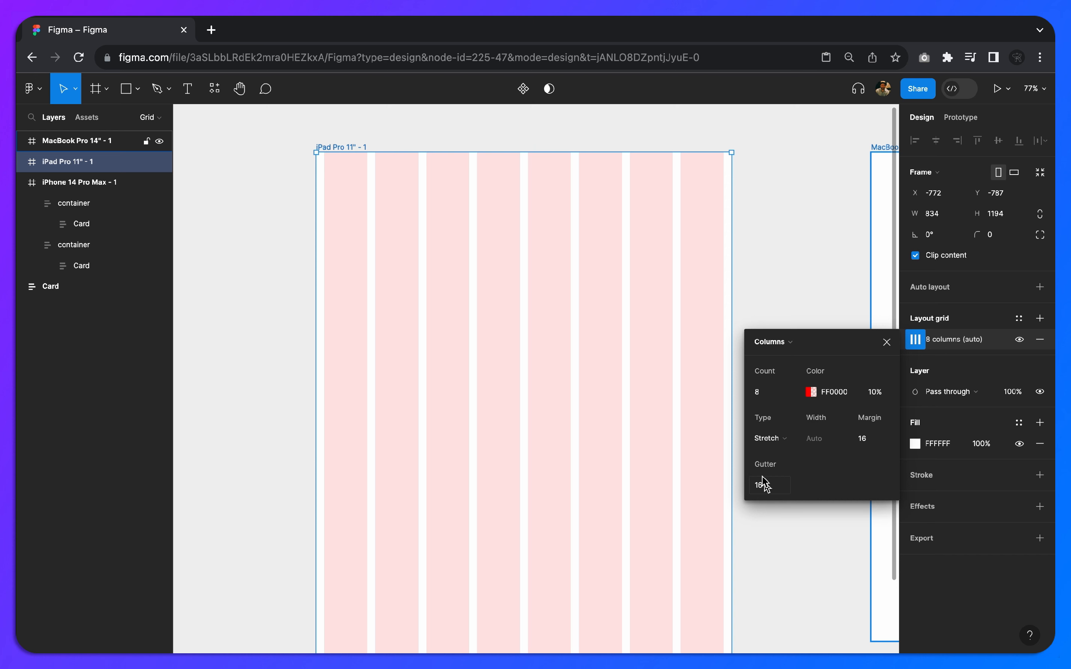
click(887, 342)
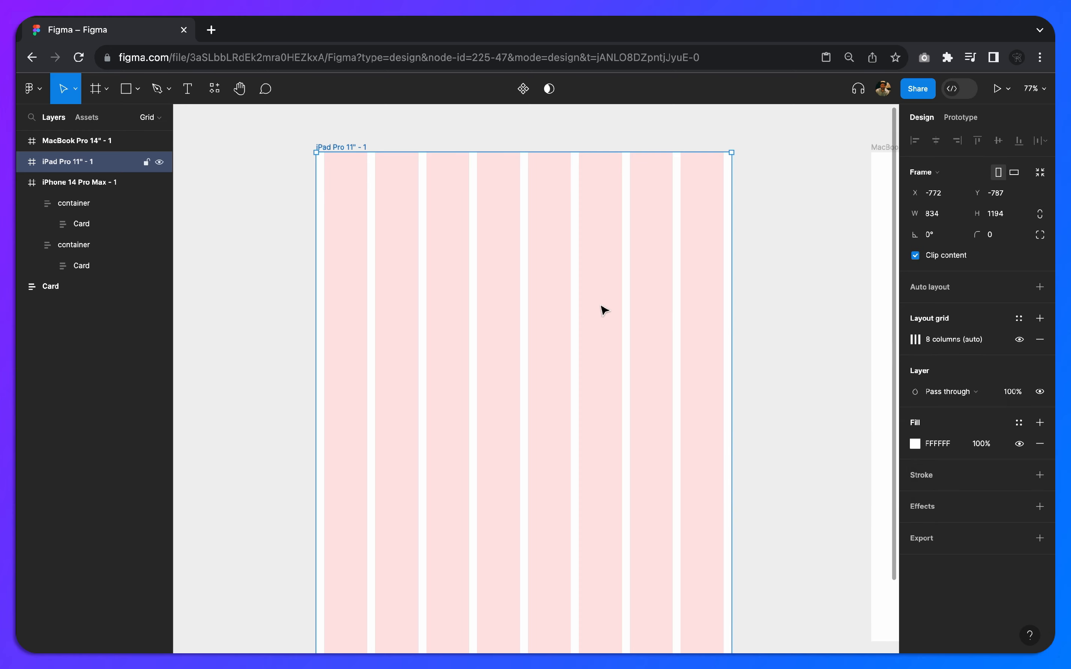
Copy the upper card container from the iPhone frame into the iPad Pro 11" frame at X 0, Y 0.
scroll(387, 337, down, 3)
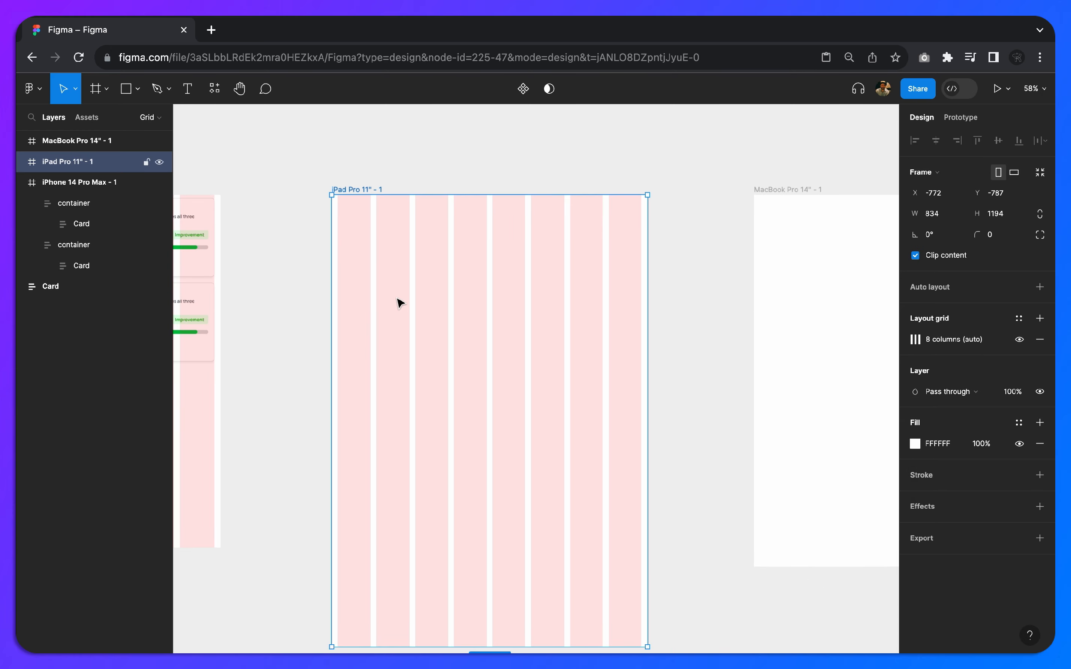
scroll(399, 303, left, 5)
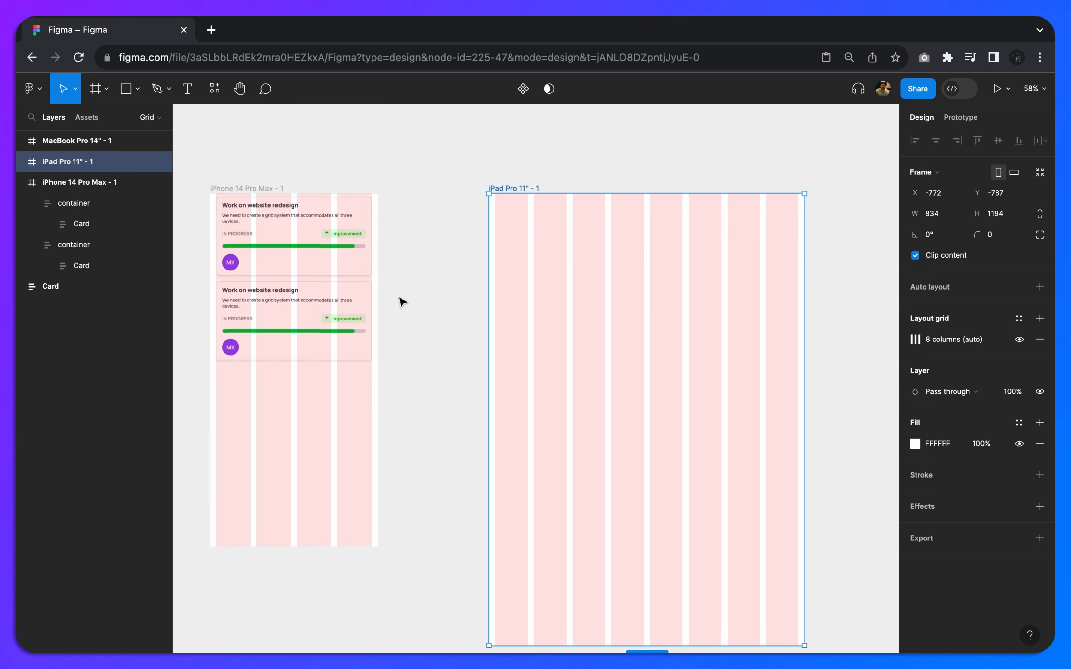
click(313, 245)
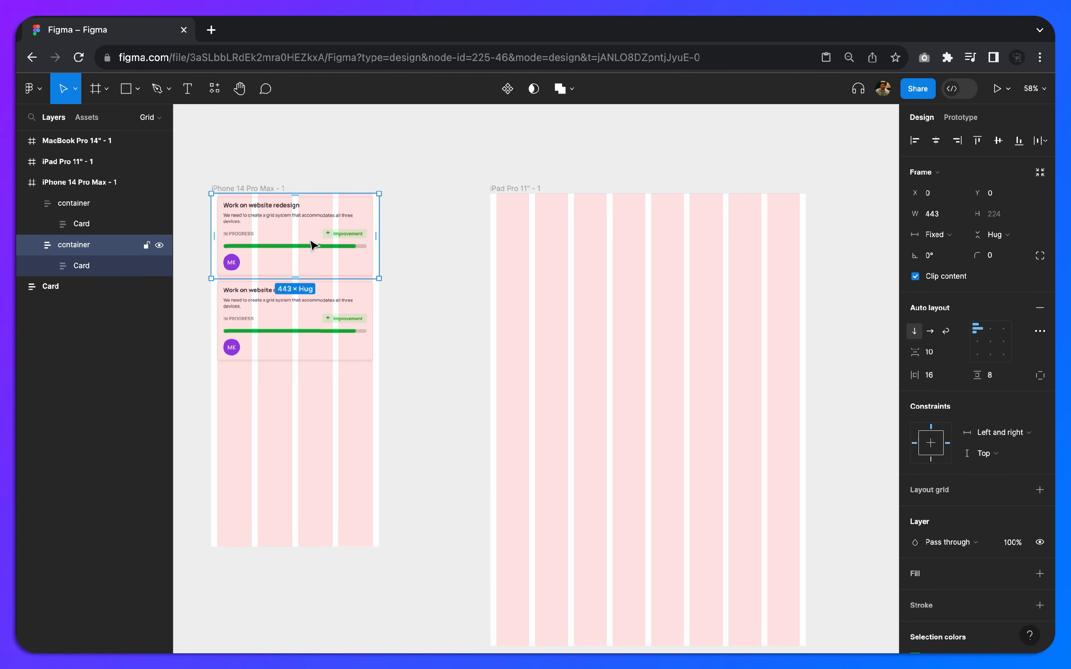
click(513, 195)
key(ctrl+v)
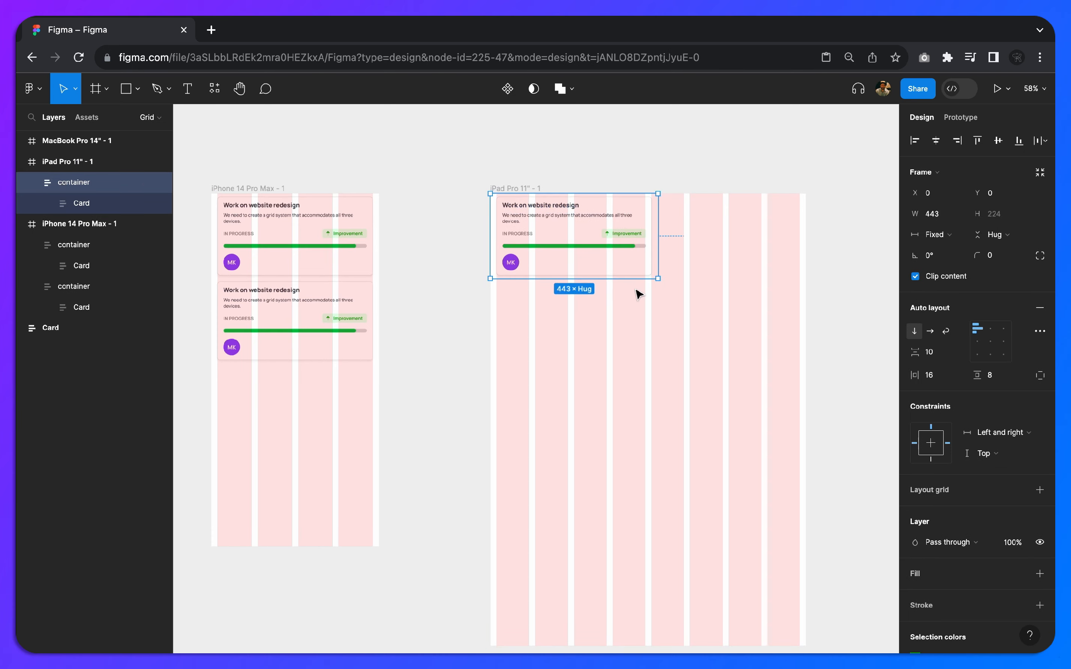
Widen the iPad frame's card container to 834 so it spans the full frame width.
scroll(643, 250, right, 2)
scroll(548, 255, up, 3)
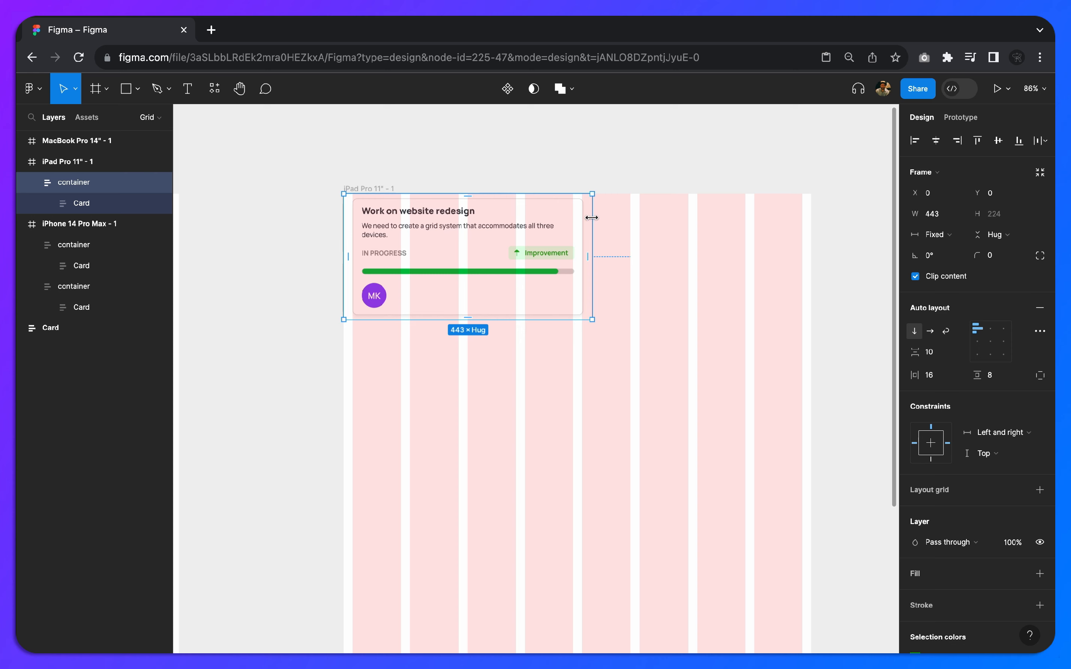
drag(593, 223, 811, 266)
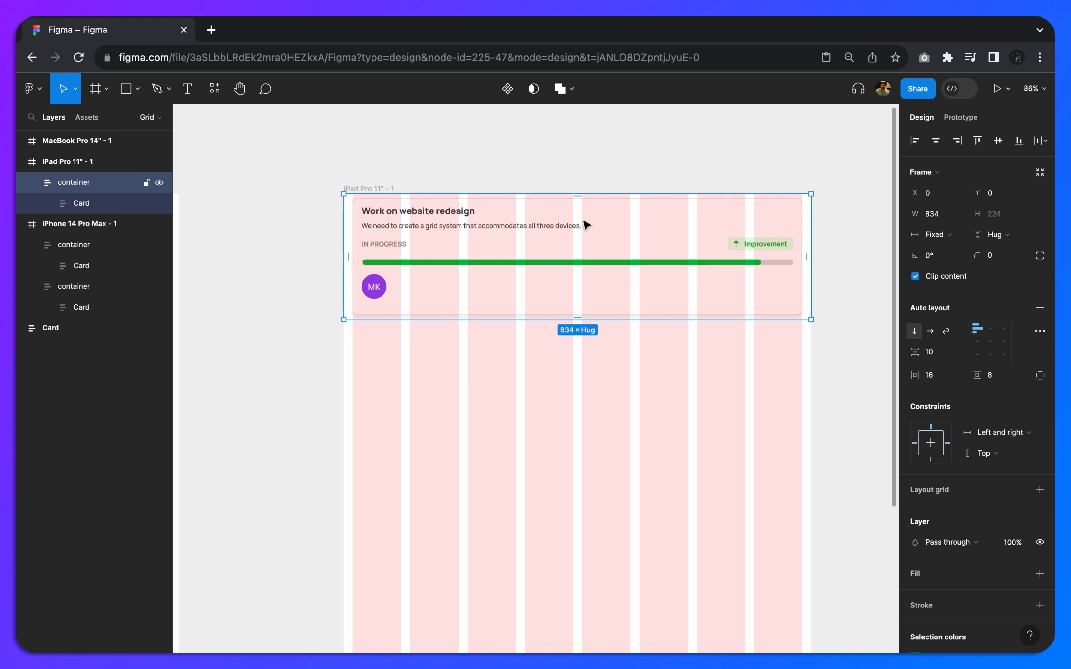
click(405, 182)
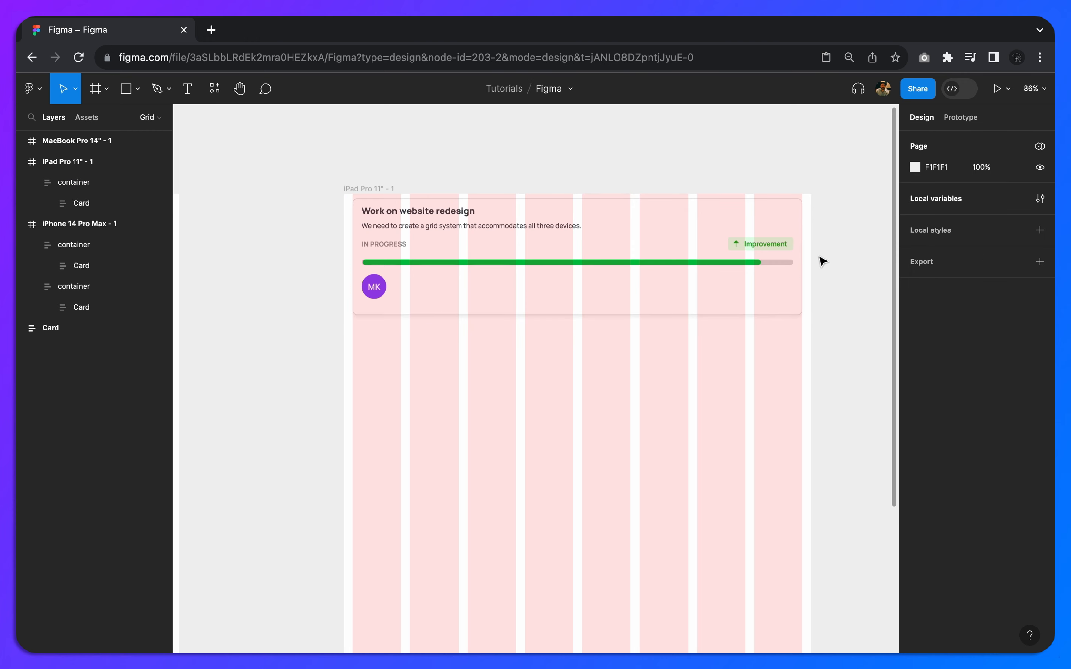
Switch the iPad container's auto layout to horizontal and set its item spacing to 16.
double_click(636, 242)
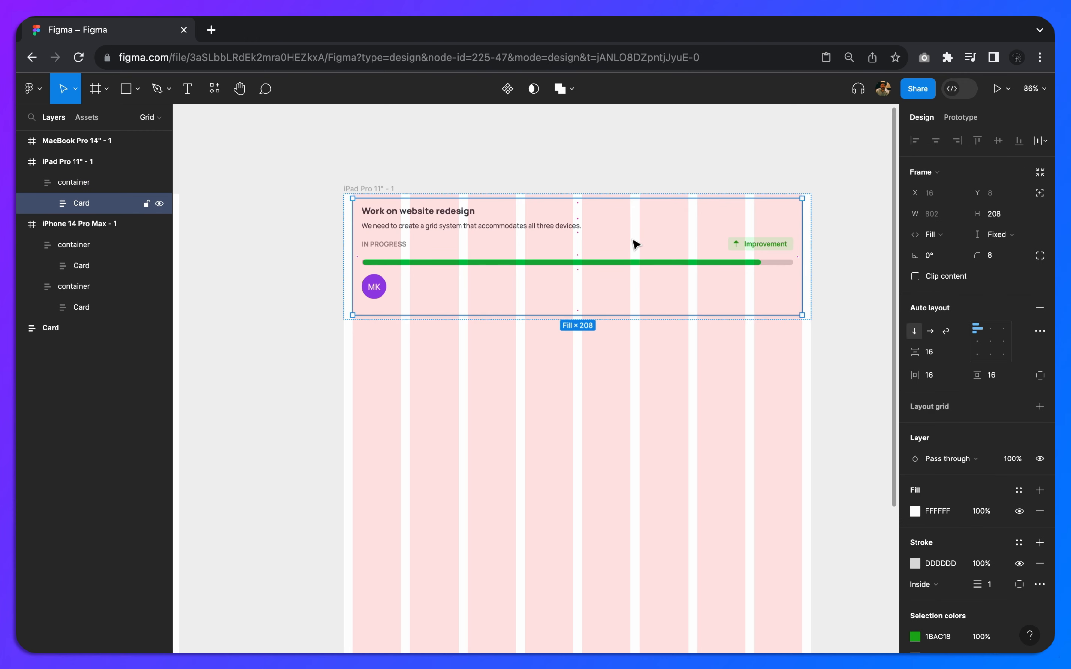
click(347, 304)
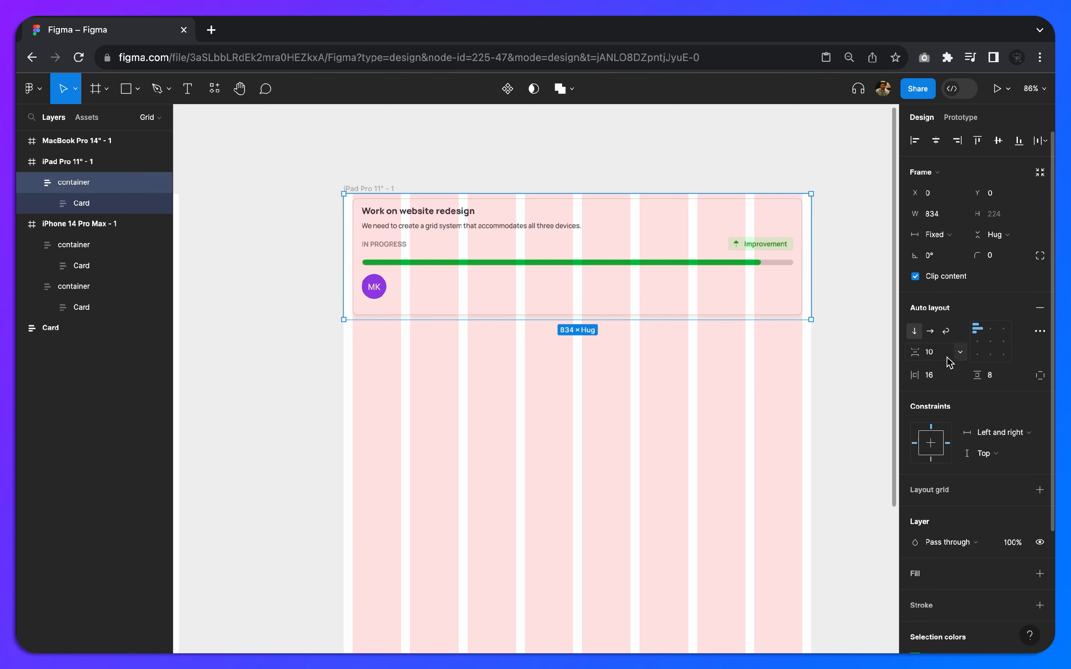
click(930, 332)
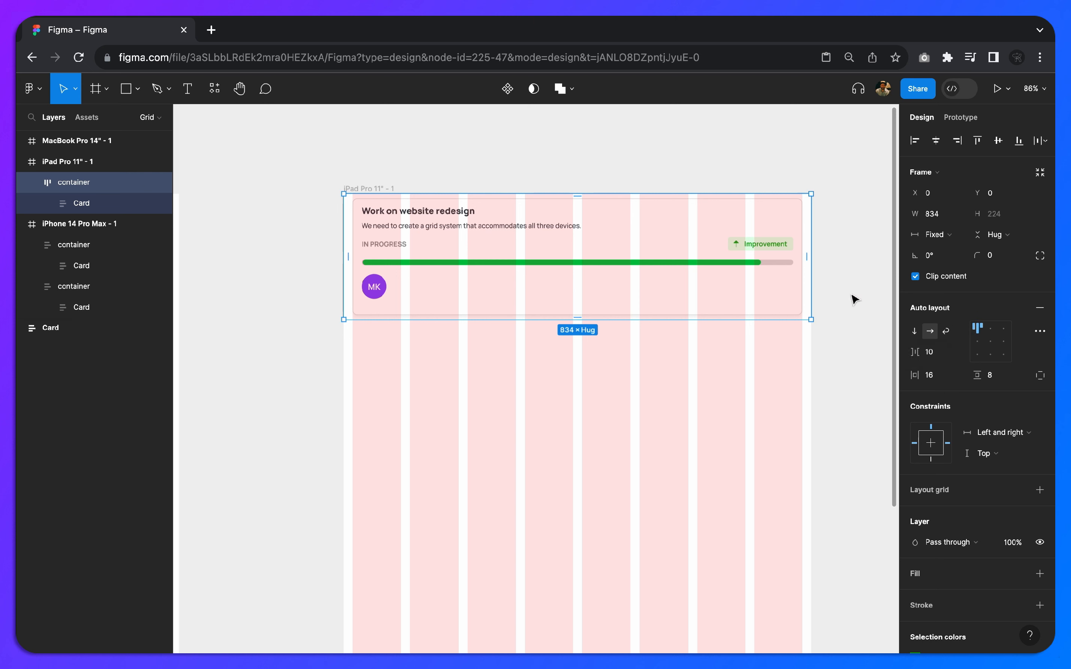
click(941, 357)
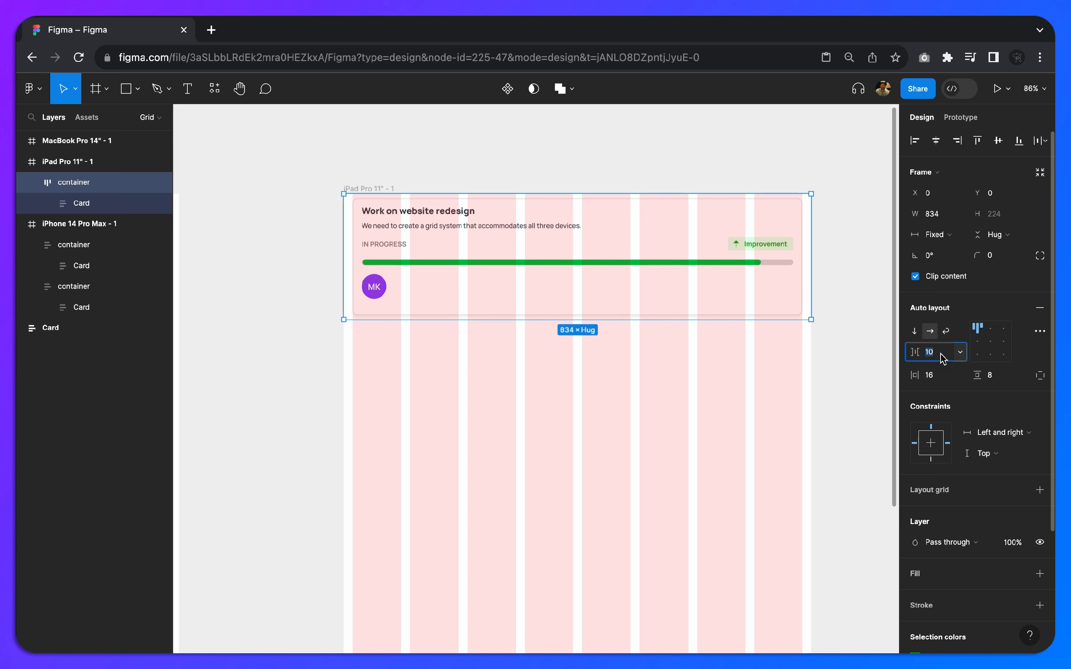
key(Return)
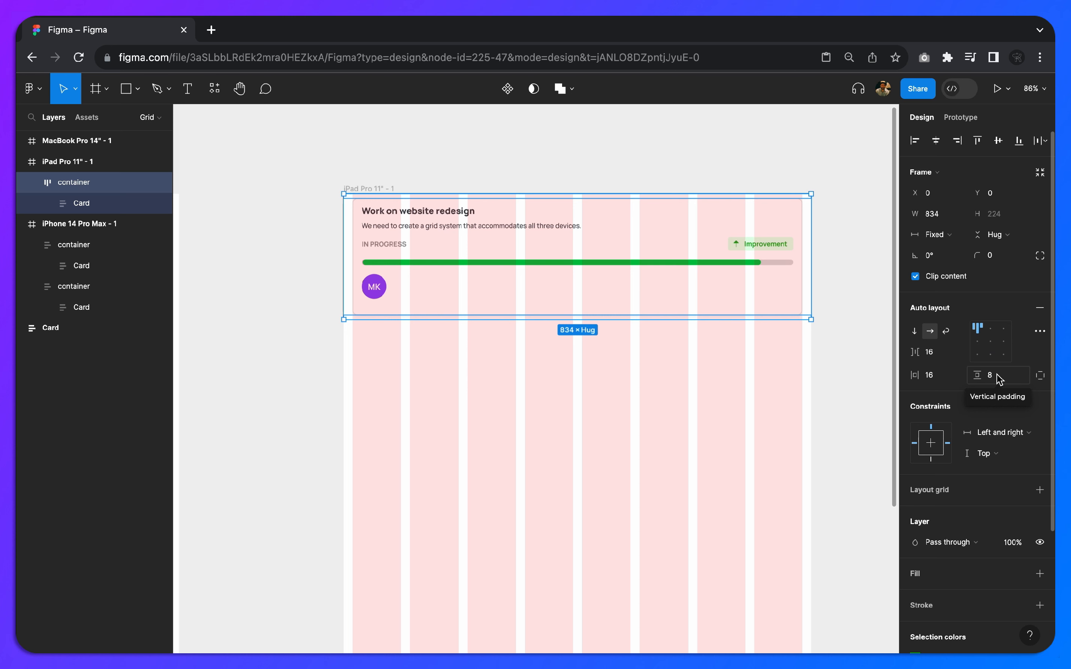
Duplicate the card inside the iPad frame's container to form a row of two cards.
double_click(720, 220)
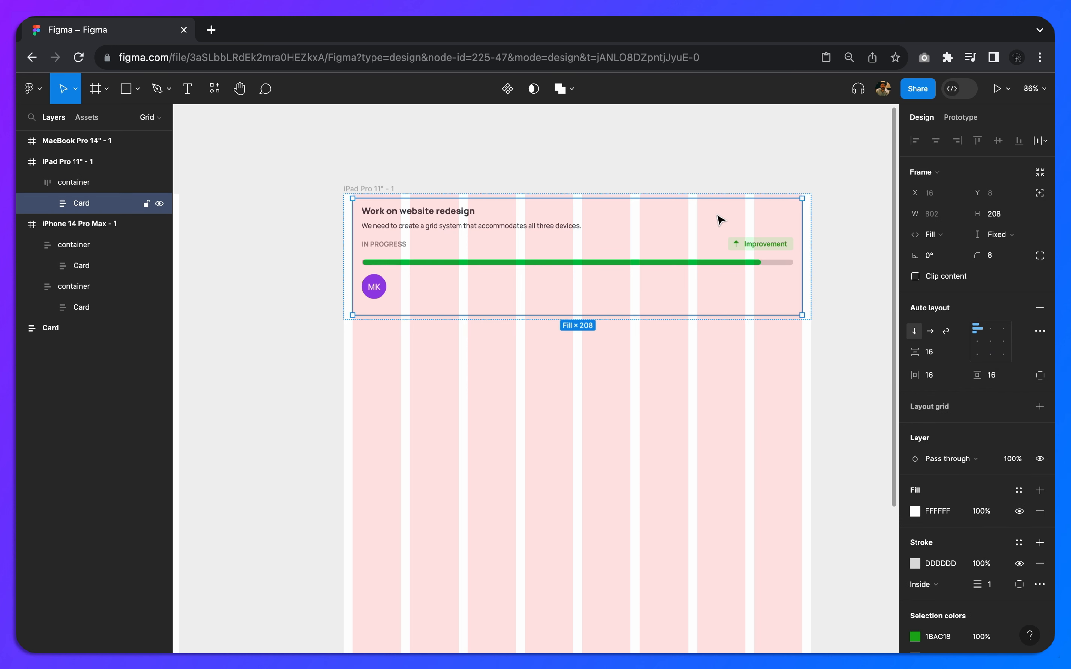
key(super+d)
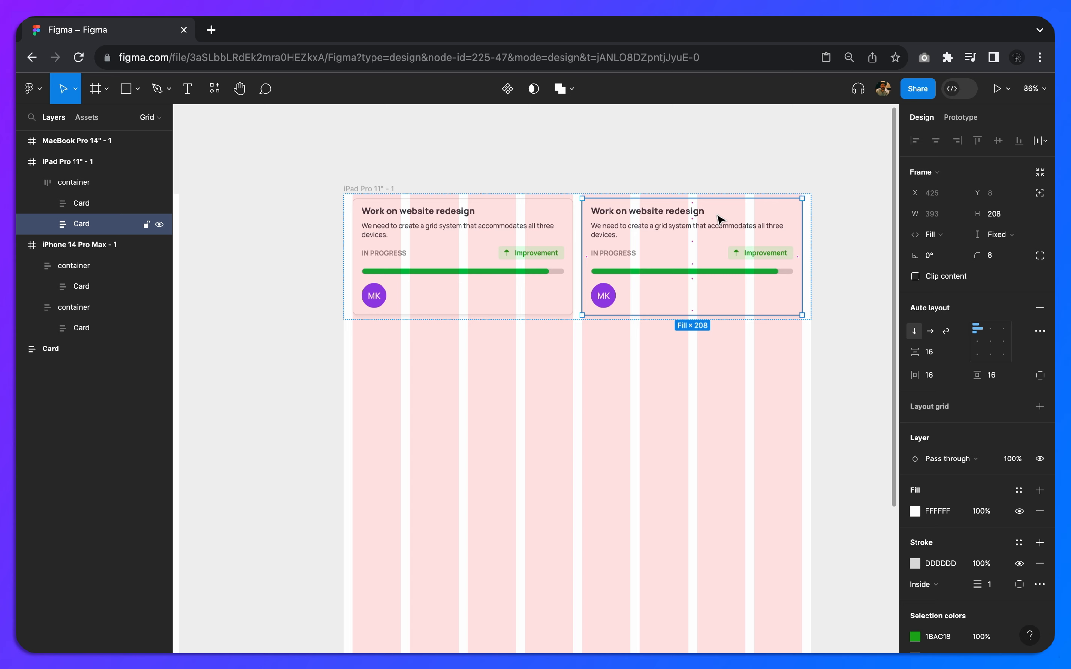
Duplicate the iPad frame's two-card container and place the copy directly below the first row at X 0, Y 224.
scroll(545, 251, up, 5)
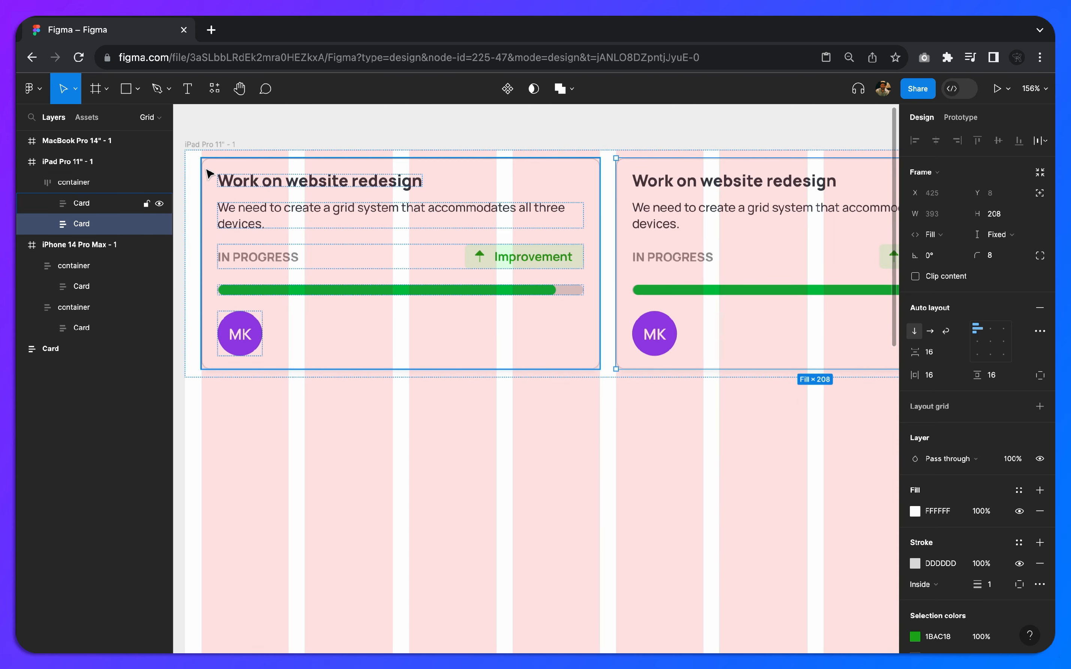
scroll(576, 201, right, 5)
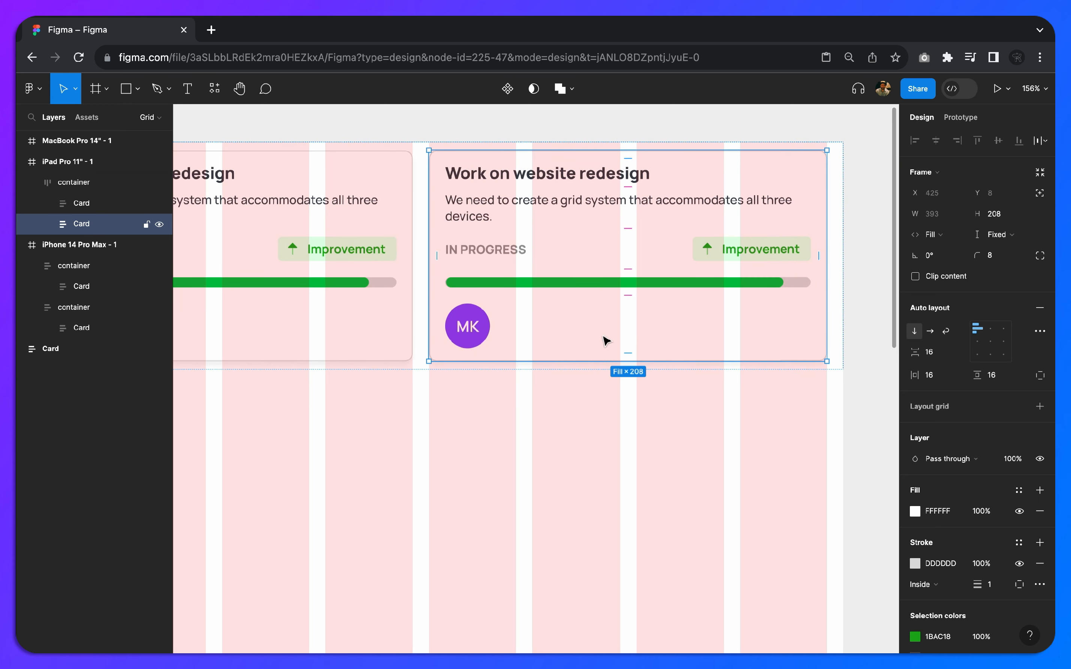
click(468, 126)
scroll(467, 128, down, 5)
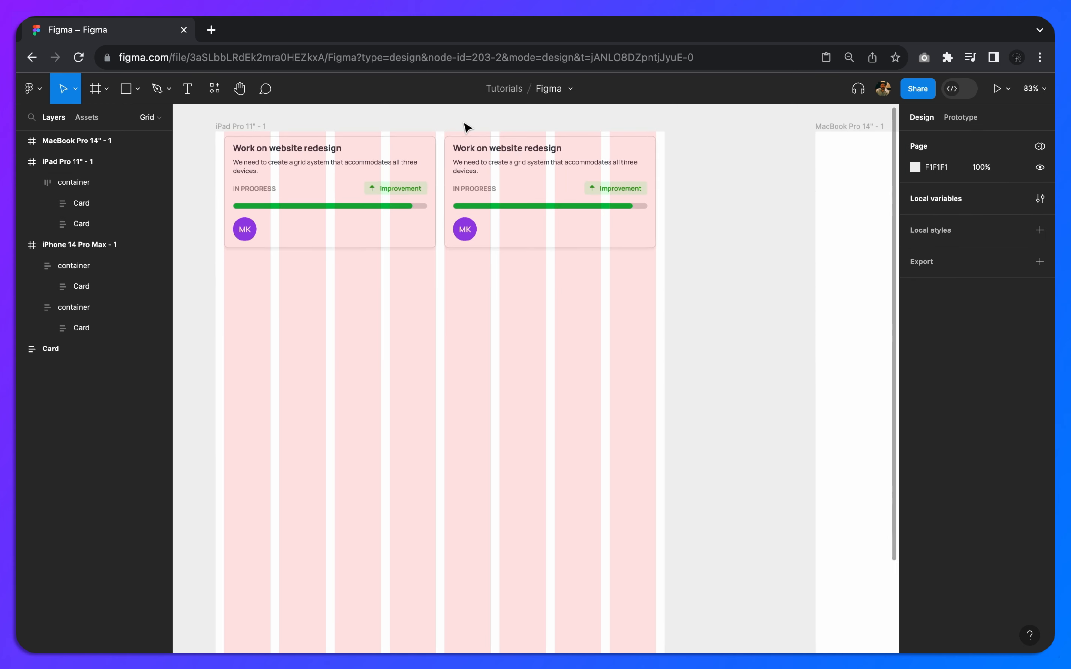
scroll(467, 127, left, 3)
scroll(467, 127, up, 2)
click(438, 263)
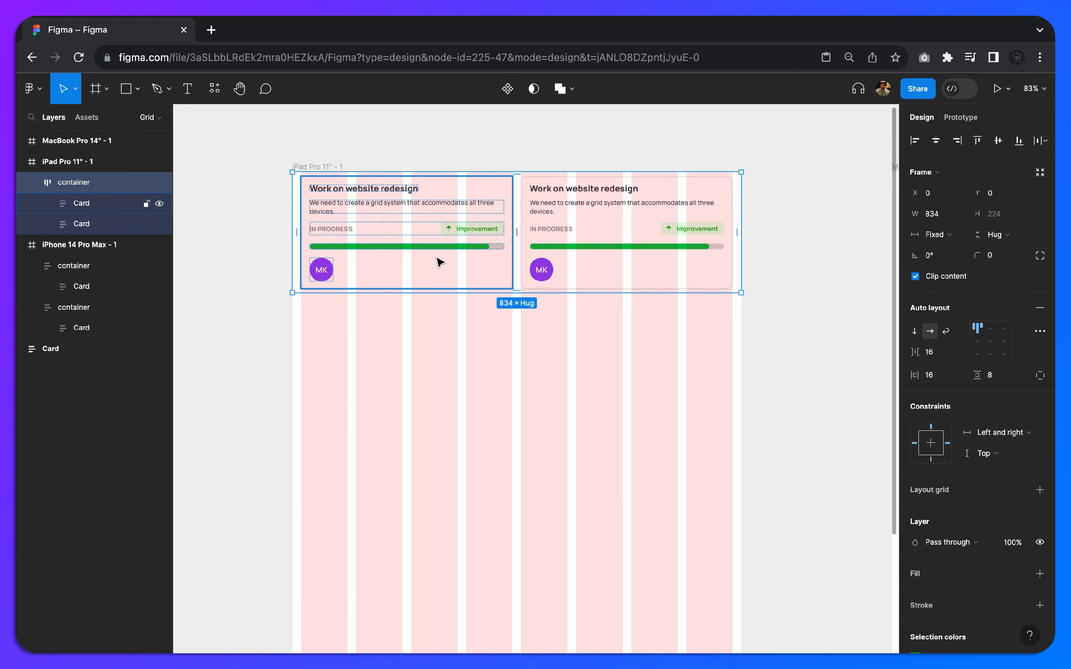
key(super+d)
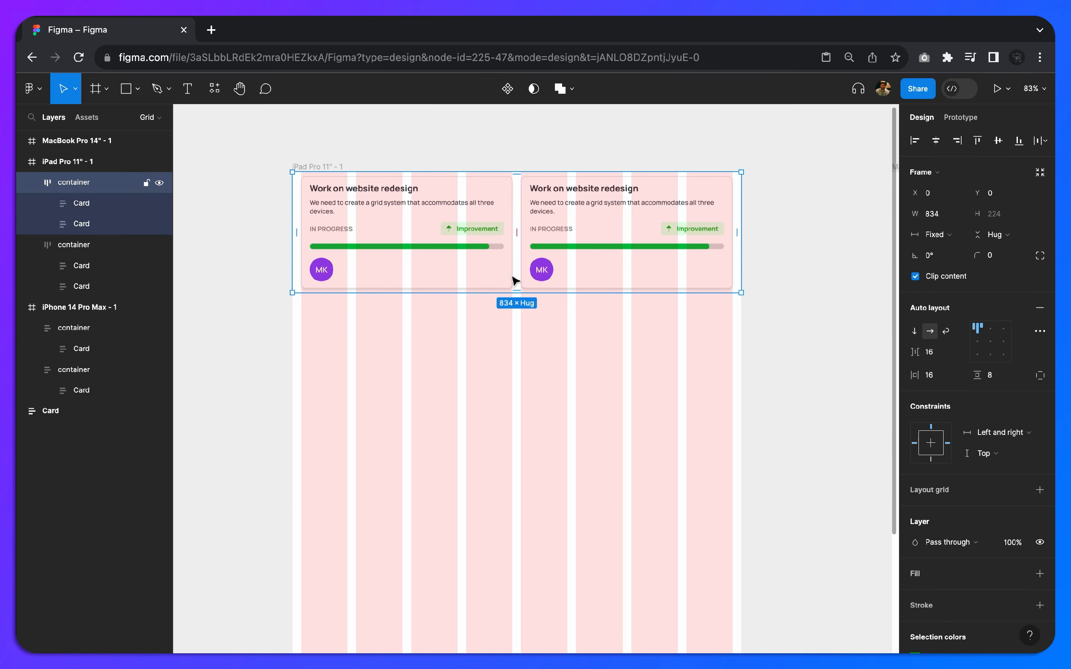
drag(514, 281, 521, 400)
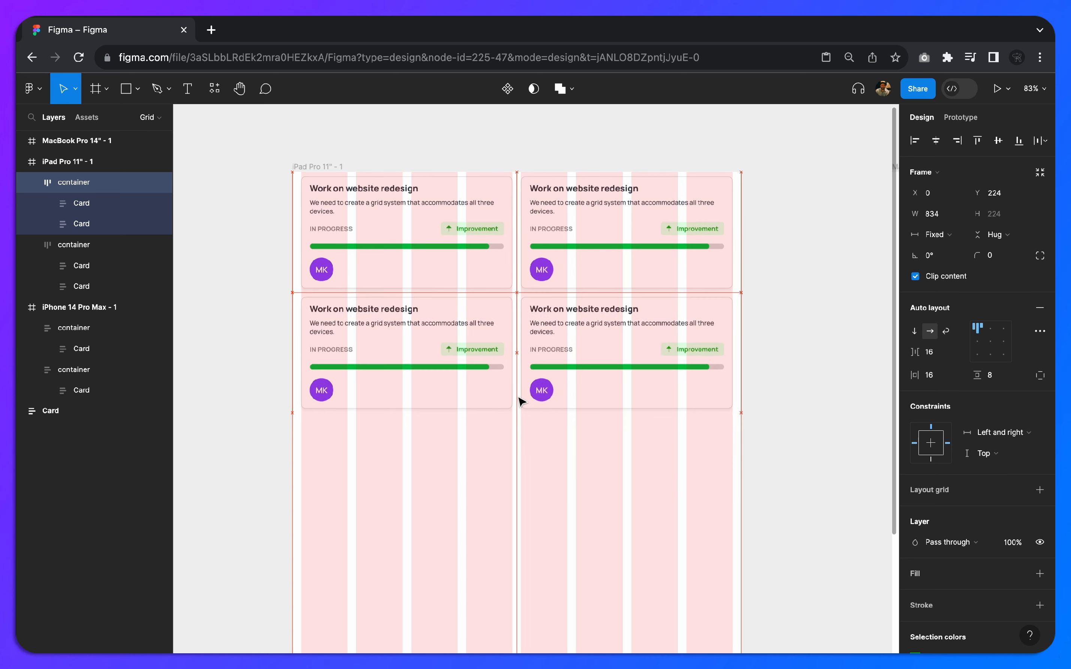
Examine the gap between the iPad frame's two card rows and their alignment with the column grid.
click(751, 293)
scroll(754, 292, up, 5)
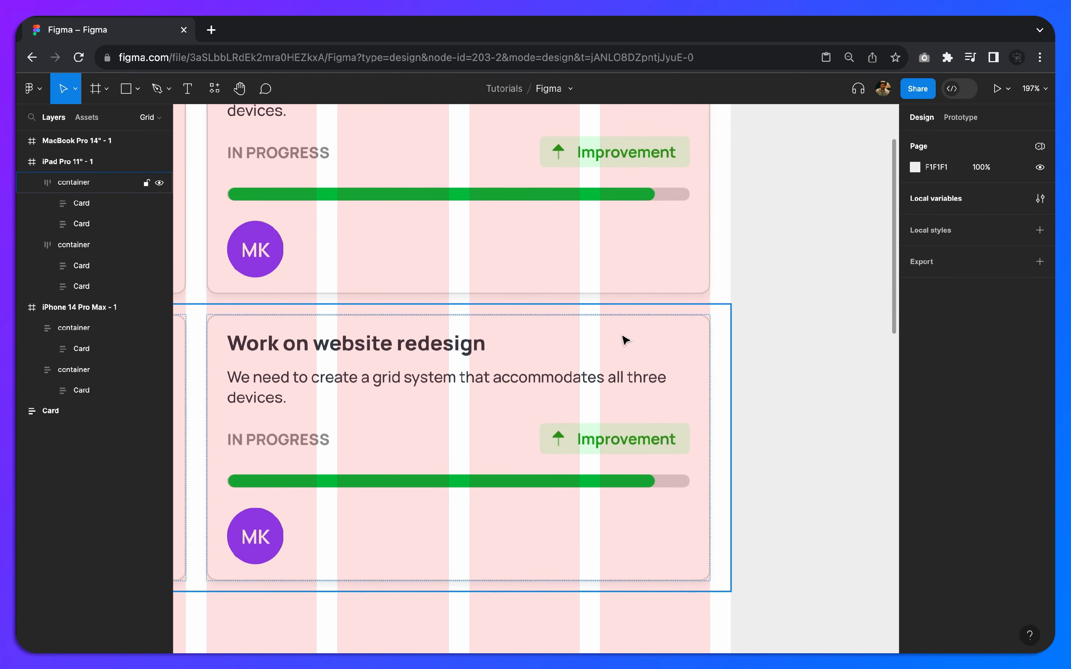
scroll(624, 339, left, 5)
click(459, 342)
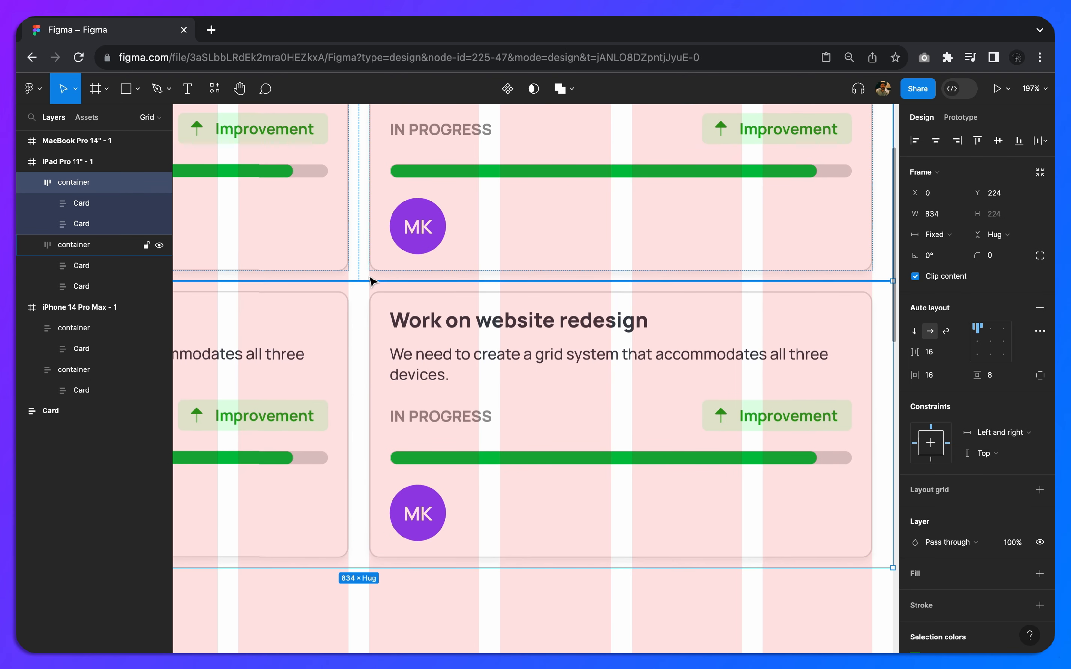
scroll(475, 263, down, 3)
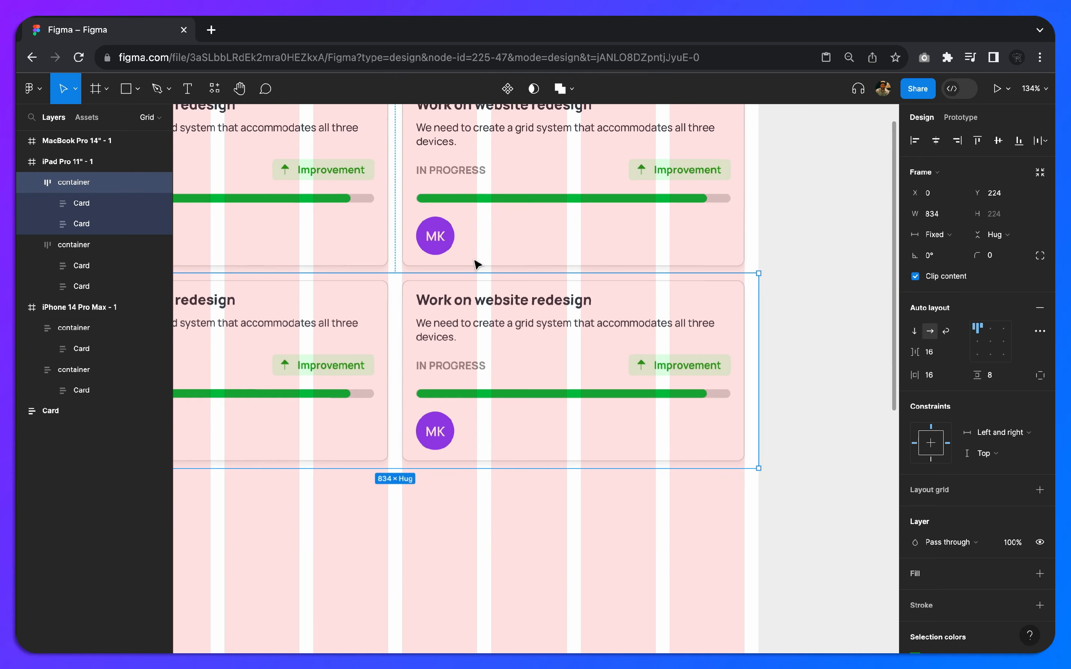
click(750, 311)
click(812, 341)
scroll(813, 341, down, 5)
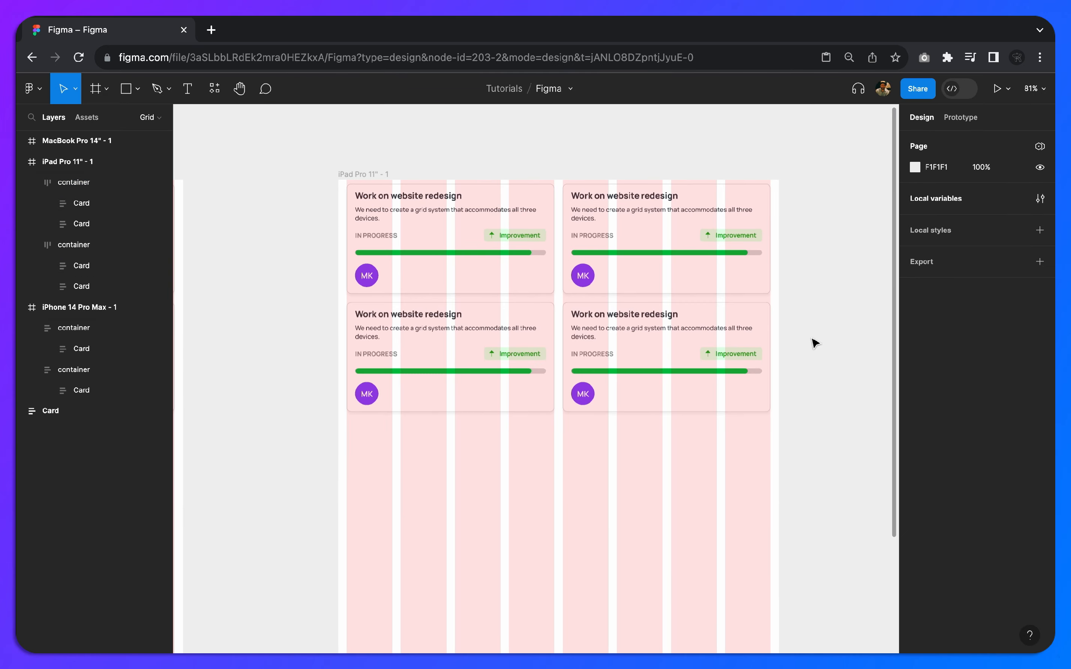
Add a layout grid of 12 columns to the MacBook Pro 14" frame.
scroll(814, 342, down, 3)
scroll(814, 343, right, 10)
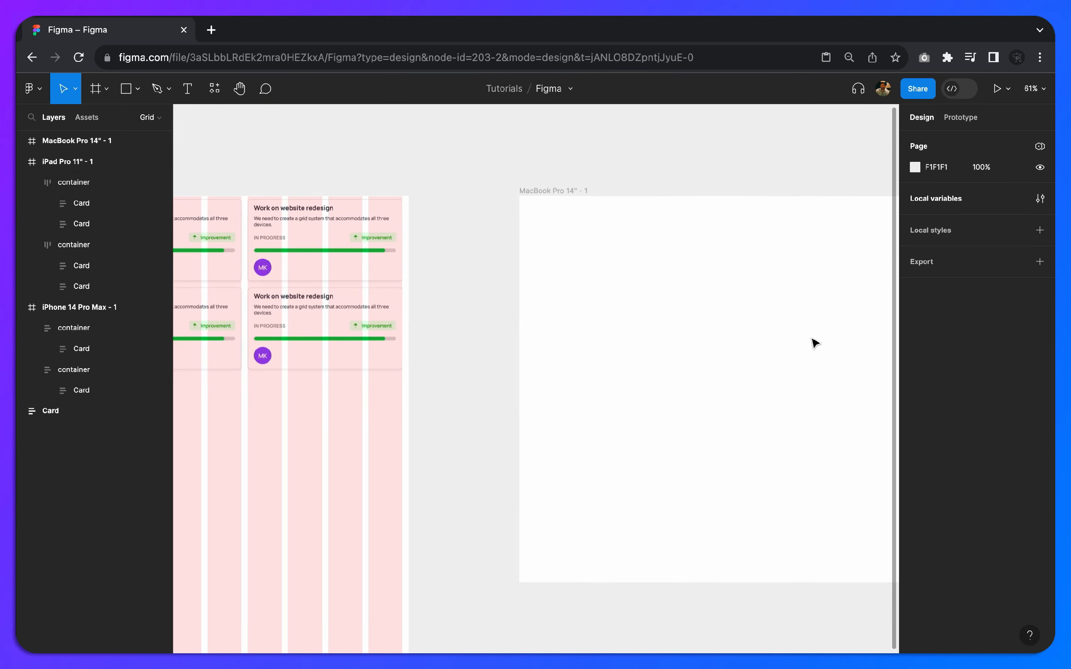
scroll(814, 342, down, 2)
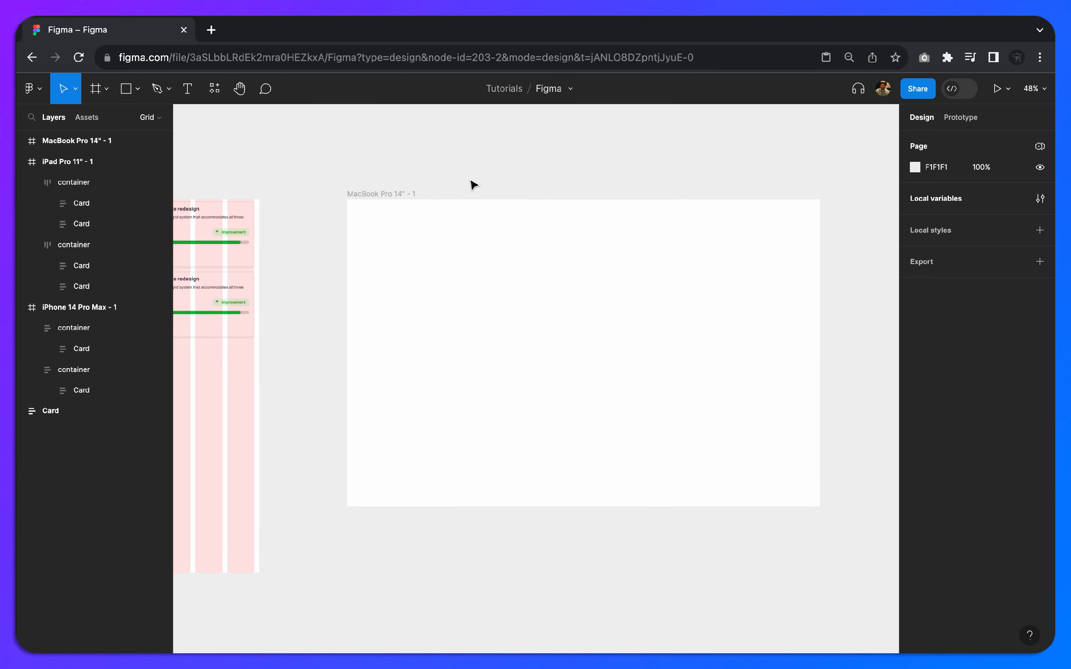
click(395, 194)
click(395, 195)
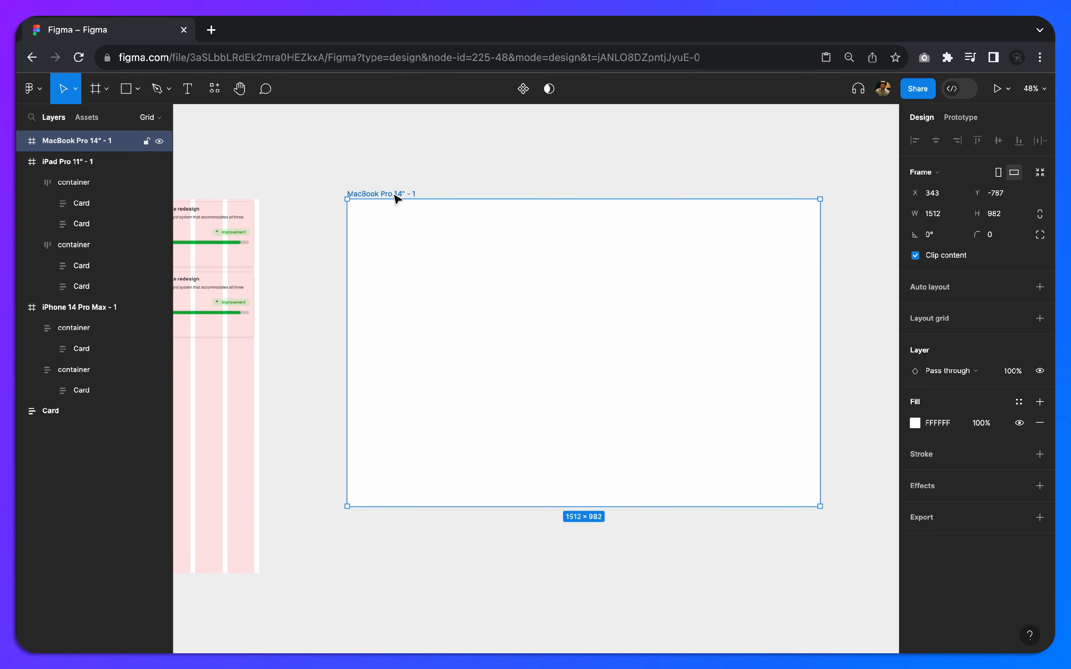
click(1041, 318)
click(914, 341)
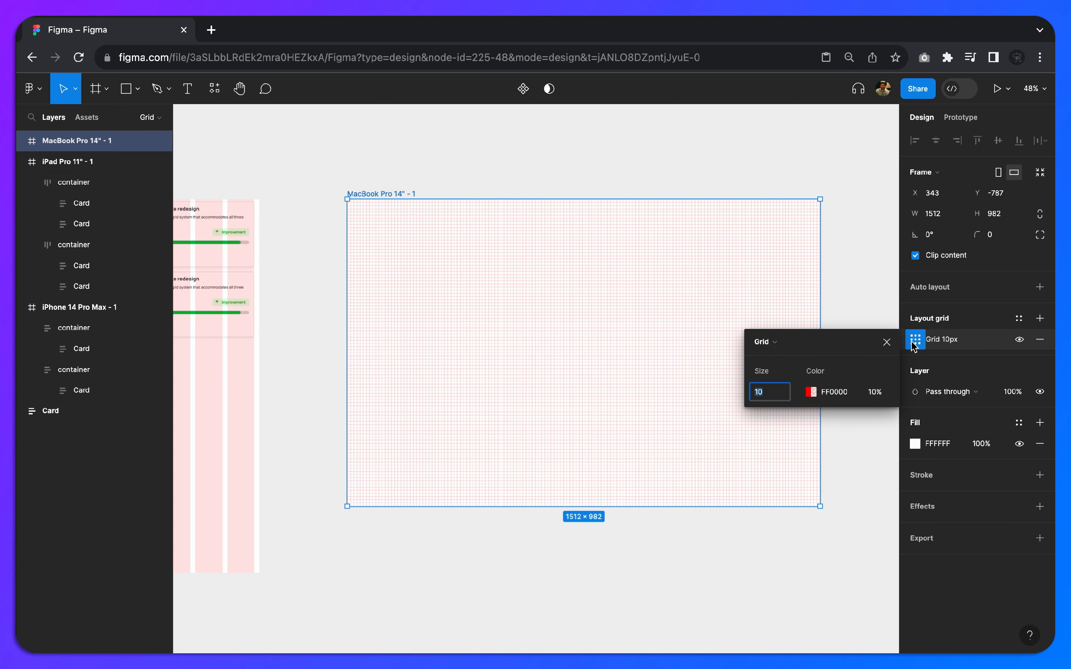
click(763, 343)
click(770, 354)
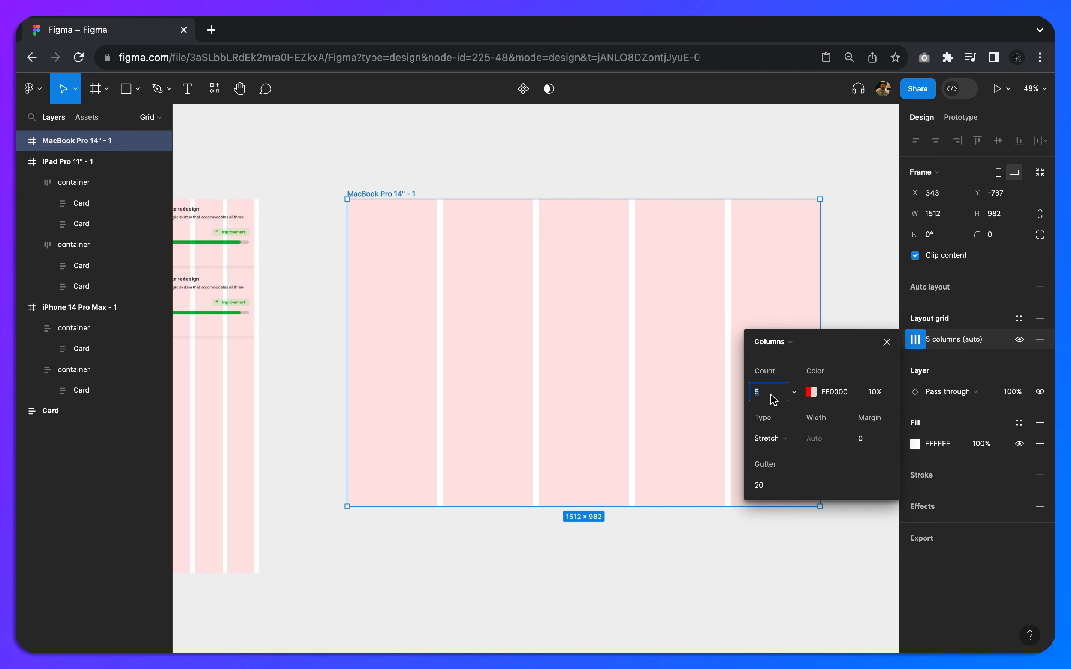
text(12)
key(Return)
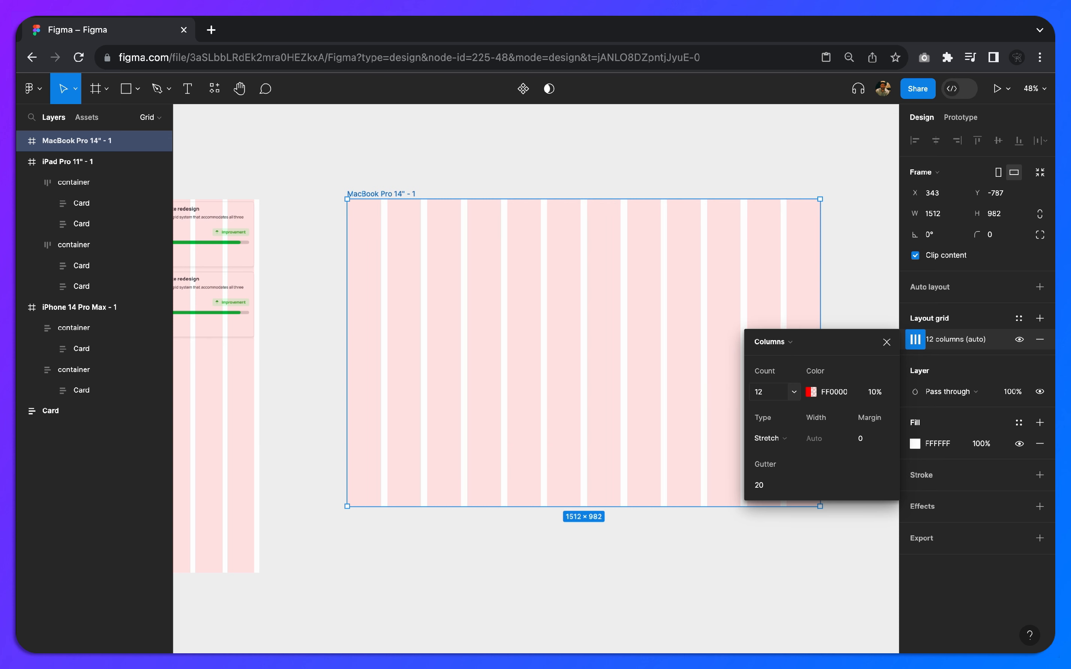
Set both the margin and the gutter of the MacBook frame's column grid to 16.
click(869, 441)
key(Return)
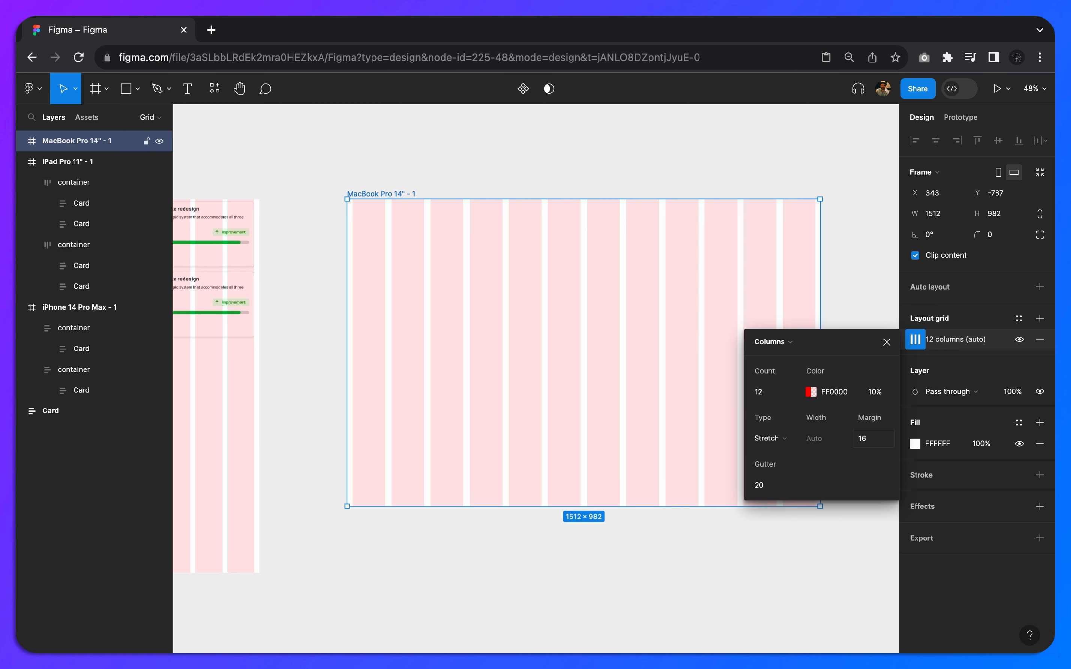
click(769, 485)
text(16)
key(Return)
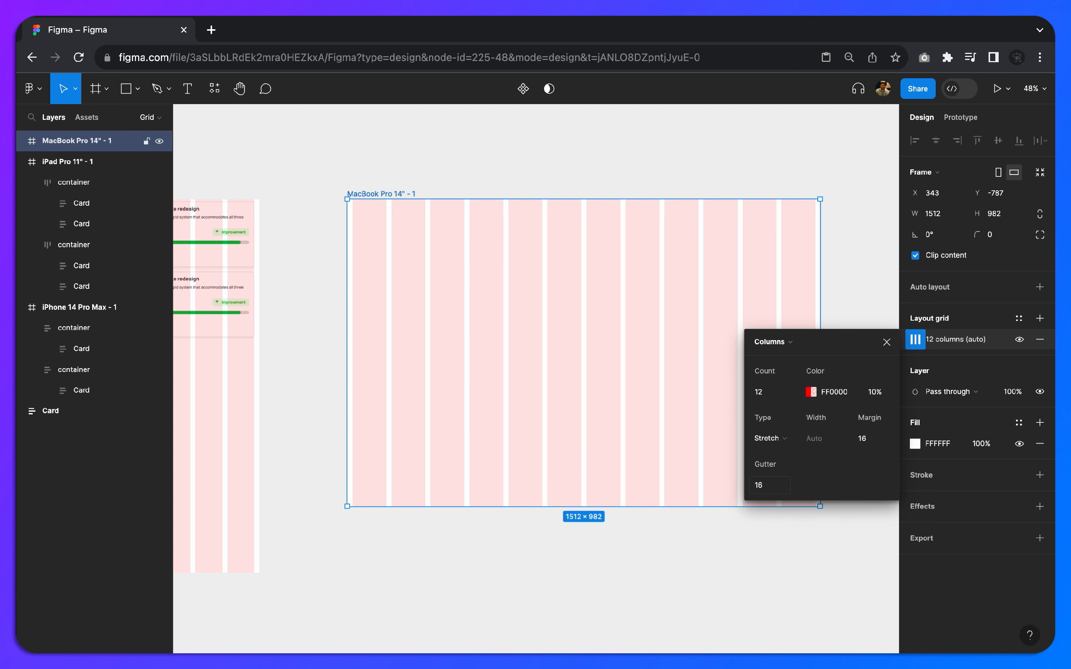
click(887, 345)
Copy the upper two-card container from the iPad frame into the MacBook Pro 14" frame at X 0, Y 0.
scroll(335, 217, left, 7)
scroll(334, 217, down, 2)
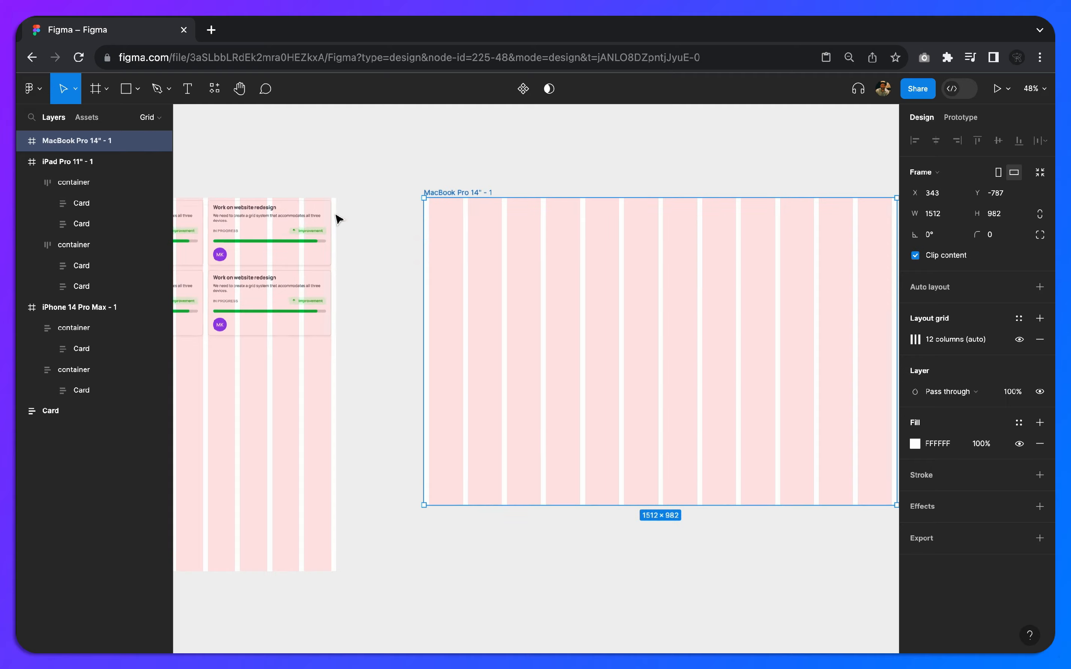
click(411, 190)
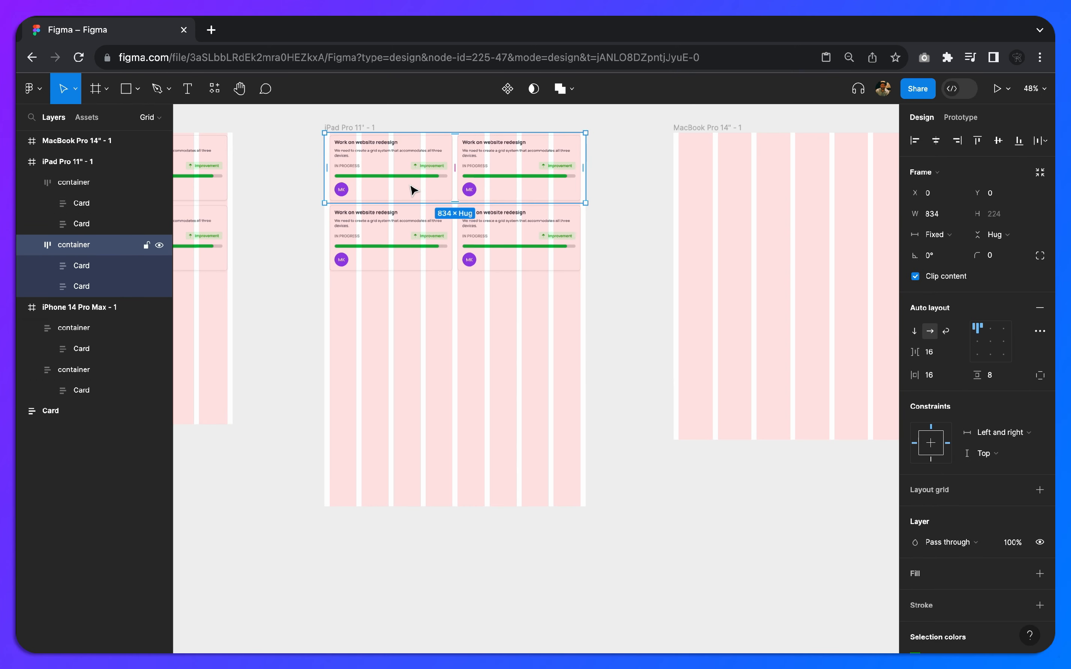
scroll(411, 190, right, 7)
scroll(411, 190, up, 3)
click(538, 189)
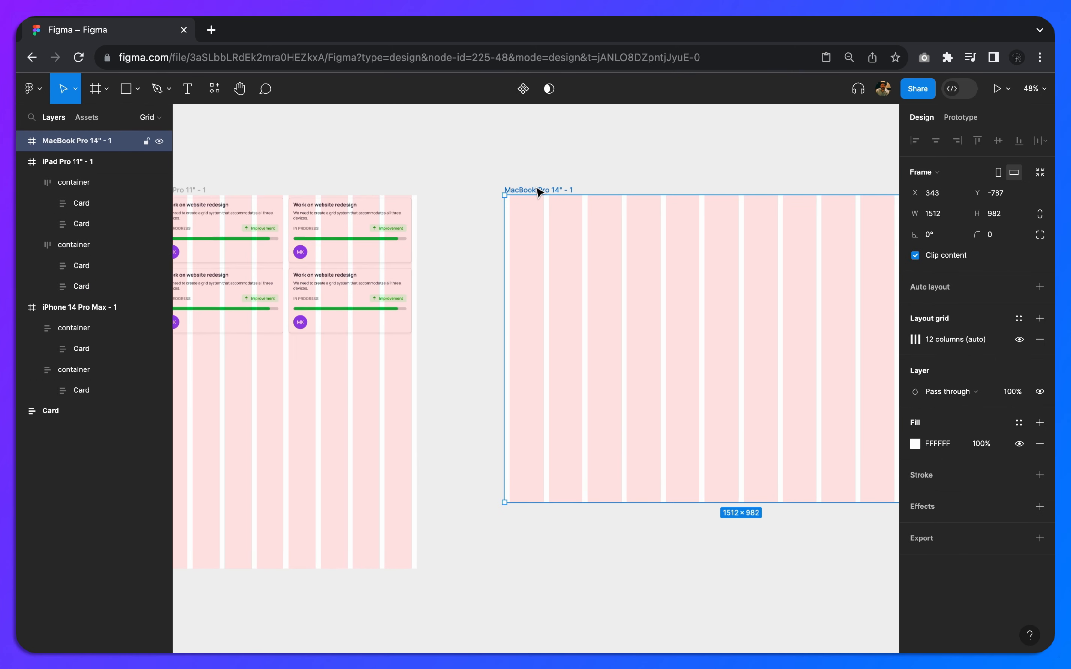
key(ctrl+v)
scroll(672, 263, right, 5)
scroll(672, 262, up, 1)
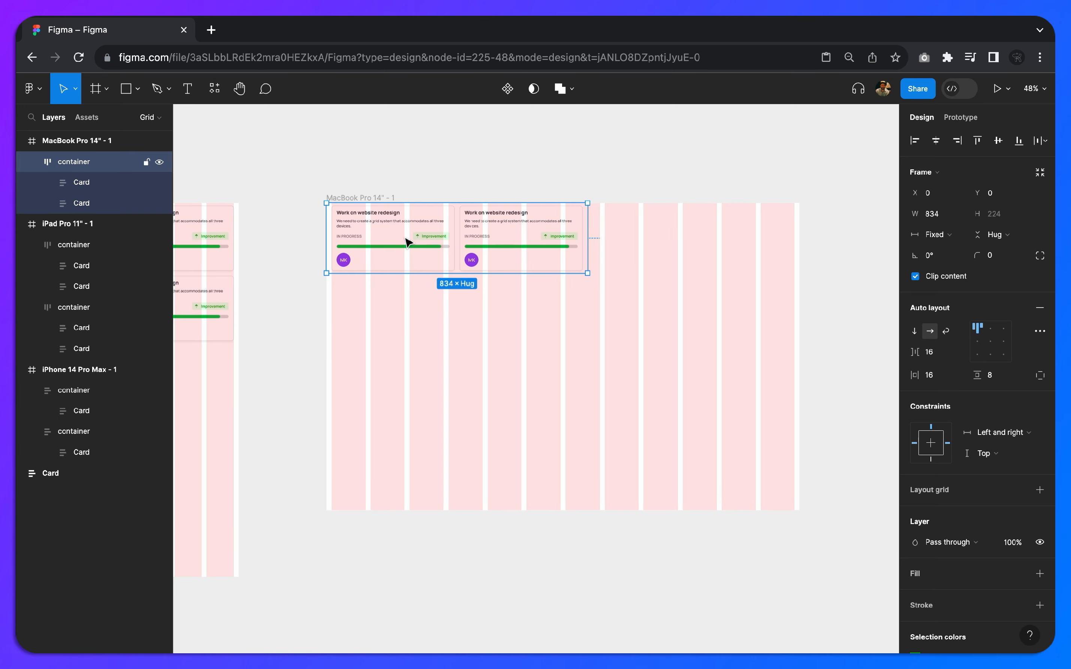
Widen the MacBook frame's card container to 1512 so it spans the full frame width.
scroll(406, 242, up, 4)
scroll(671, 206, down, 3)
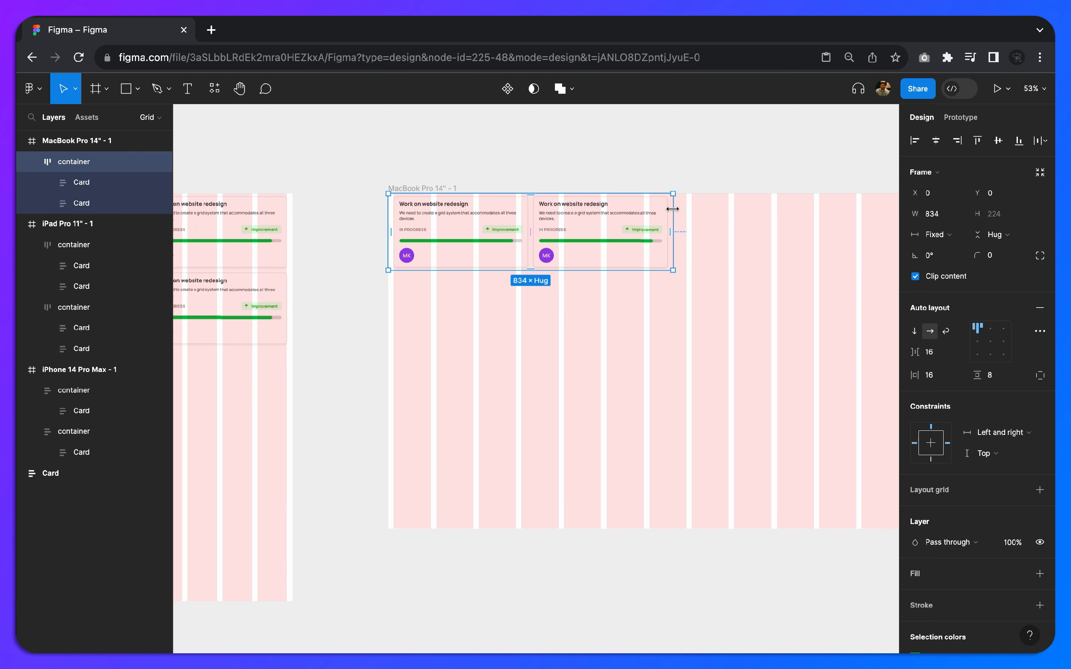
drag(672, 209, 752, 243)
scroll(753, 242, up, 5)
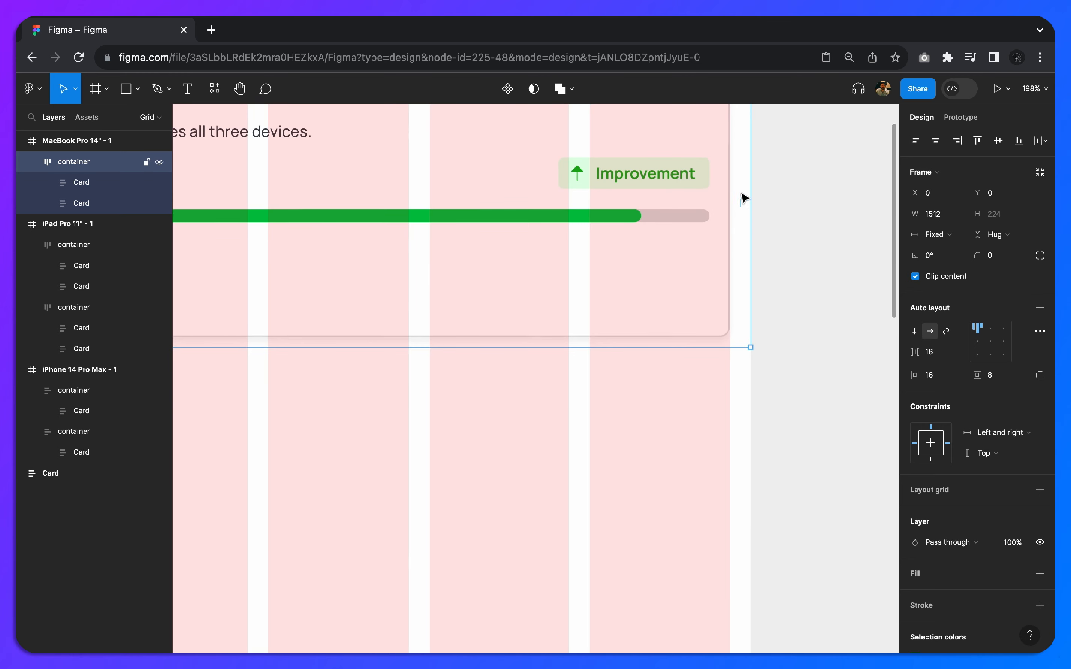
Compare the card rows in the iPad and MacBook frames against their column grids.
scroll(743, 198, down, 3)
scroll(733, 312, down, 2)
scroll(401, 313, left, 5)
scroll(495, 292, left, 6)
scroll(497, 293, left, 6)
scroll(497, 293, down, 2)
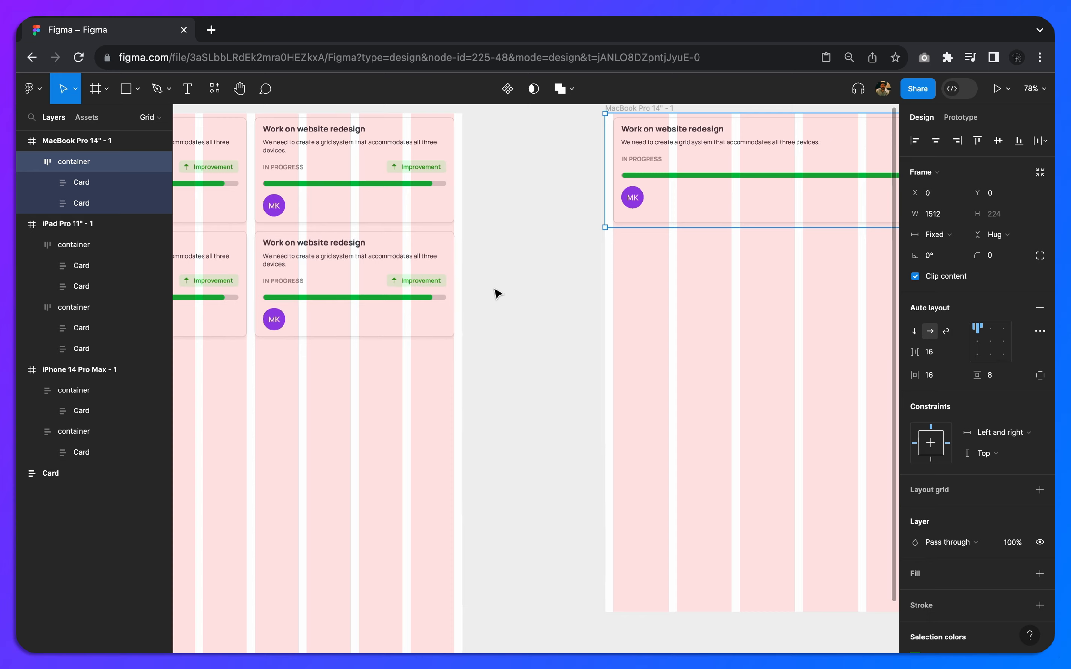
scroll(686, 185, right, 8)
scroll(688, 186, down, 1)
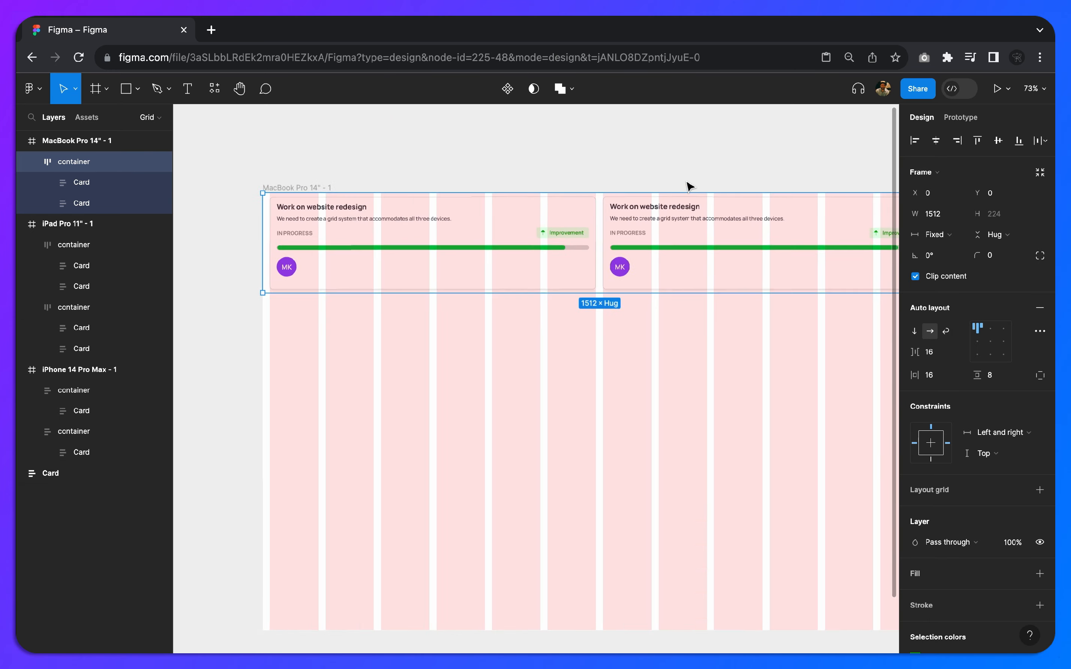
scroll(688, 186, down, 3)
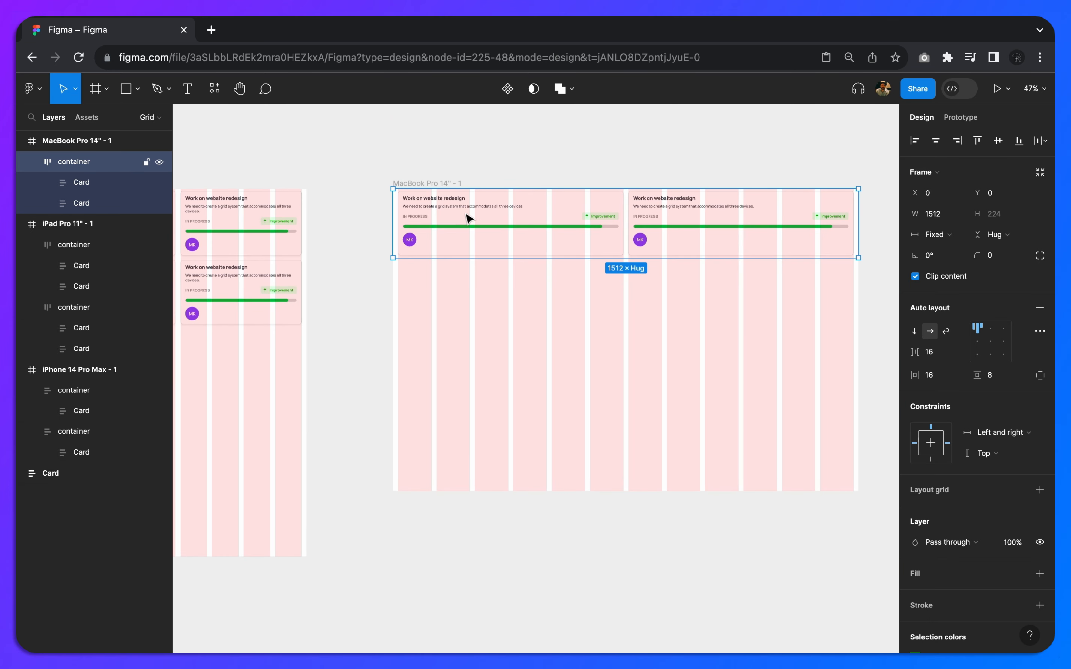
Duplicate the first card in the MacBook frame's container twice to form a row of four cards.
click(569, 219)
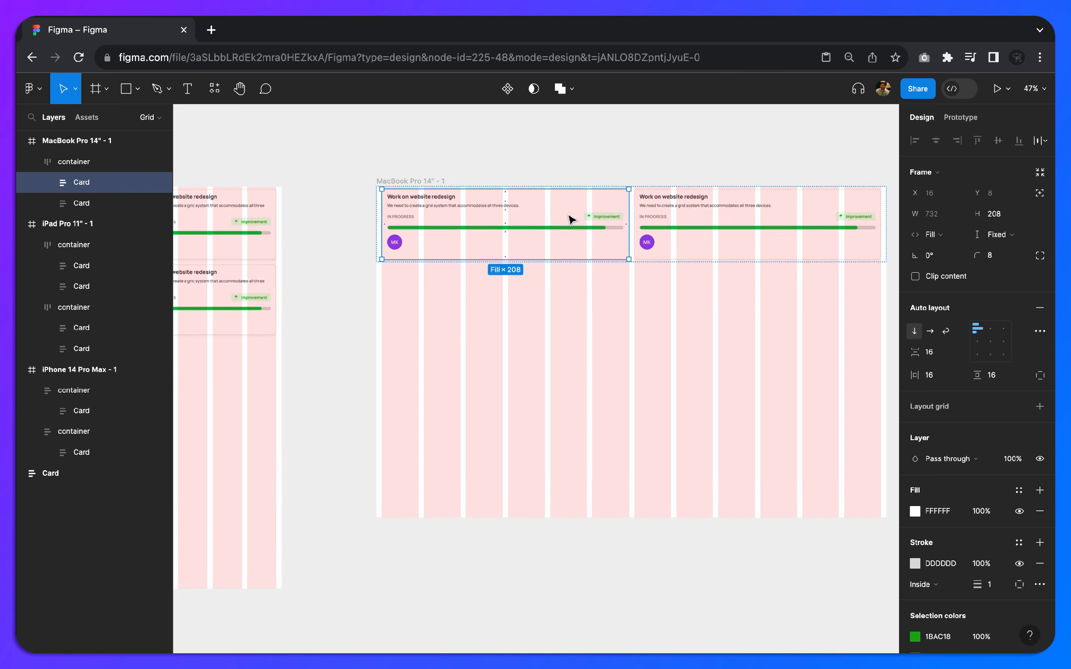
scroll(569, 220, up, 5)
scroll(569, 219, down, 2)
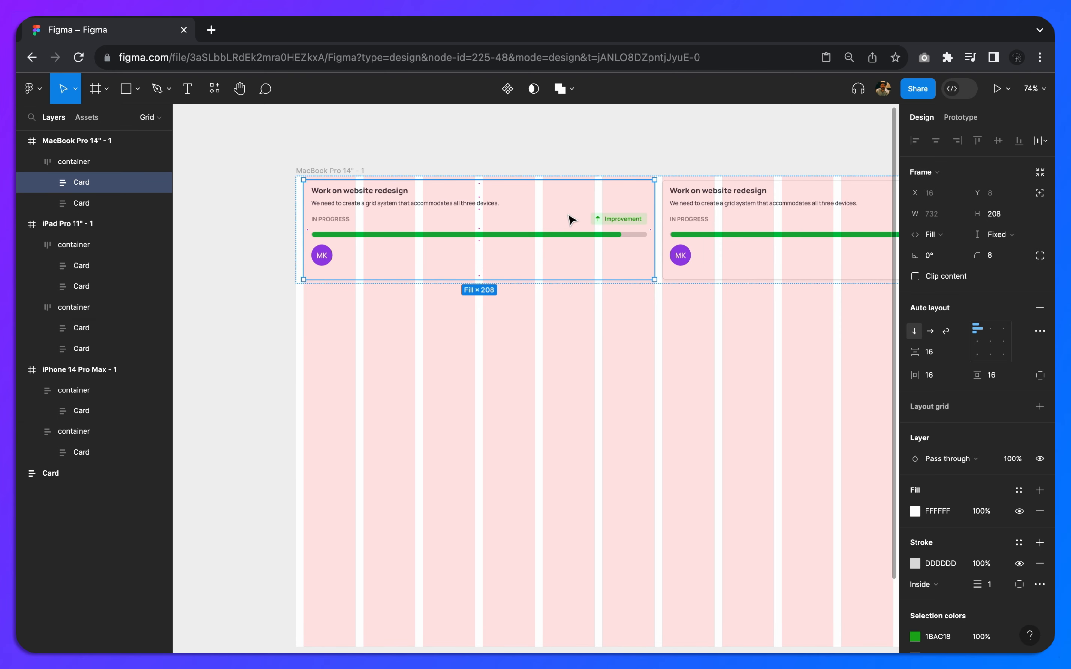
key(ctrl+d)
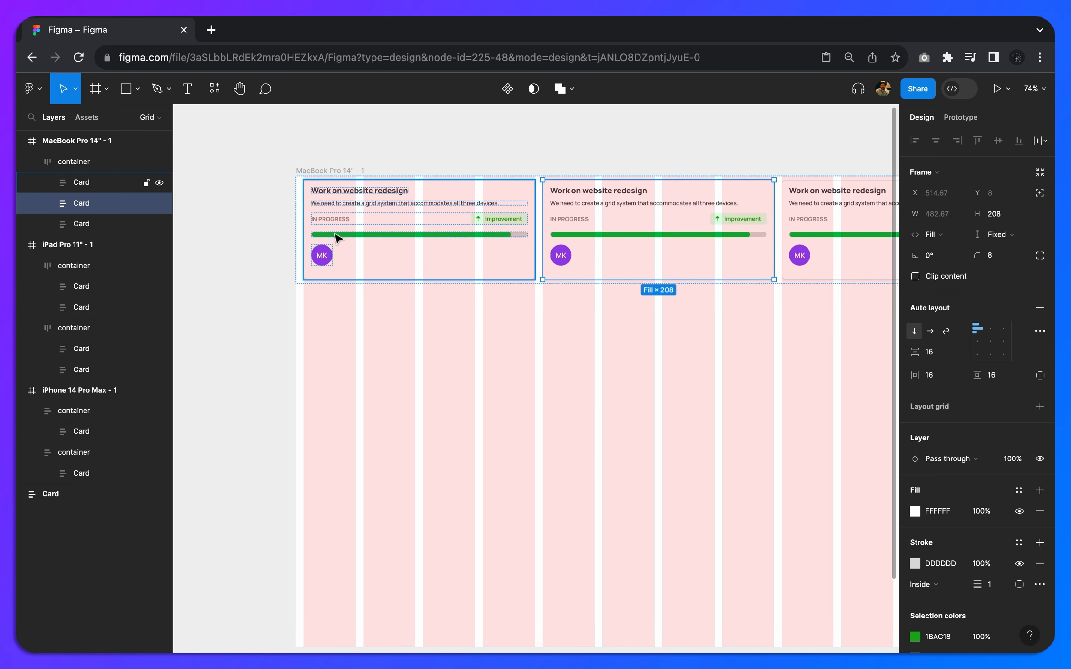
scroll(511, 253, right, 3)
scroll(664, 228, right, 1)
scroll(664, 227, left, 4)
scroll(663, 229, up, 1)
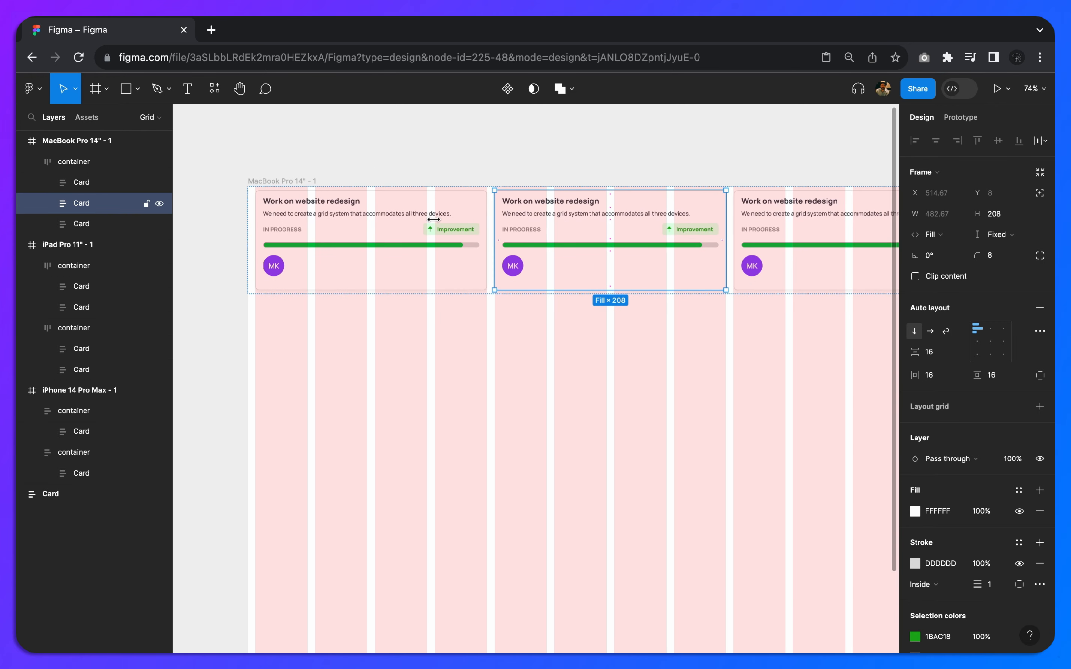
click(468, 208)
key(super+d)
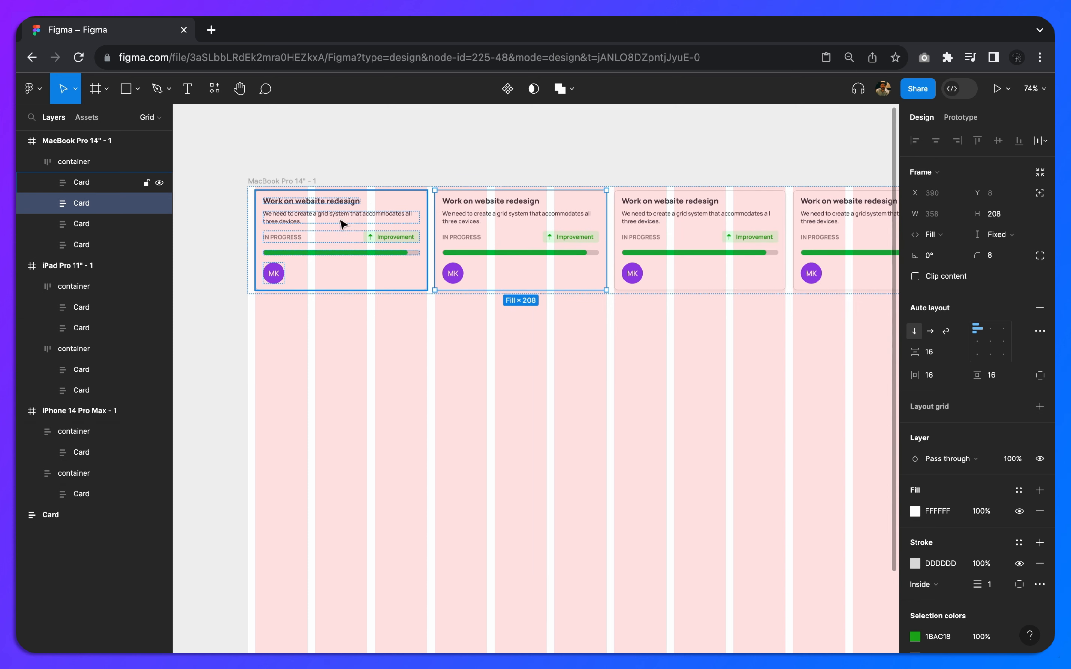
scroll(609, 227, down, 3)
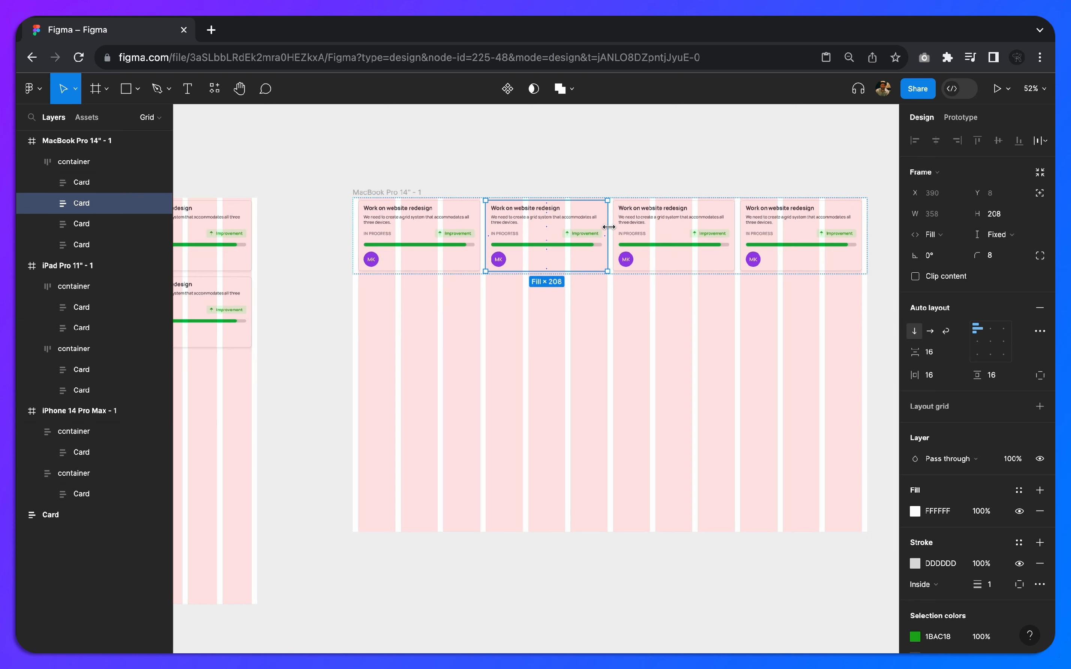
click(518, 144)
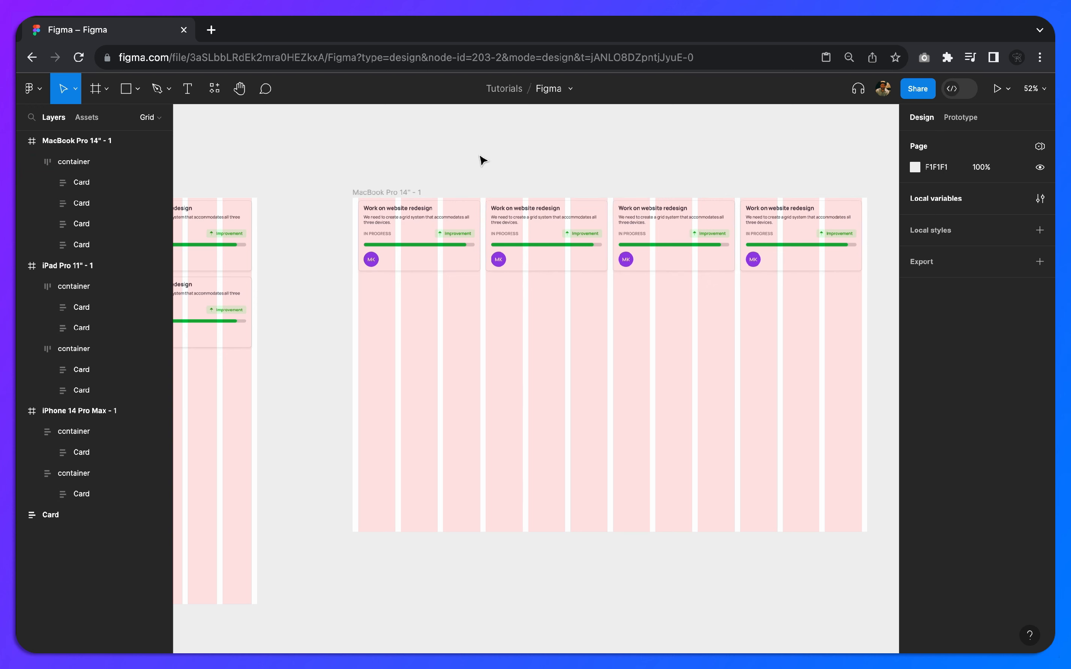
Duplicate the four-card container in the MacBook Pro 14" frame and place the copy directly beneath it at Y 224.
scroll(484, 177, down, 2)
click(480, 238)
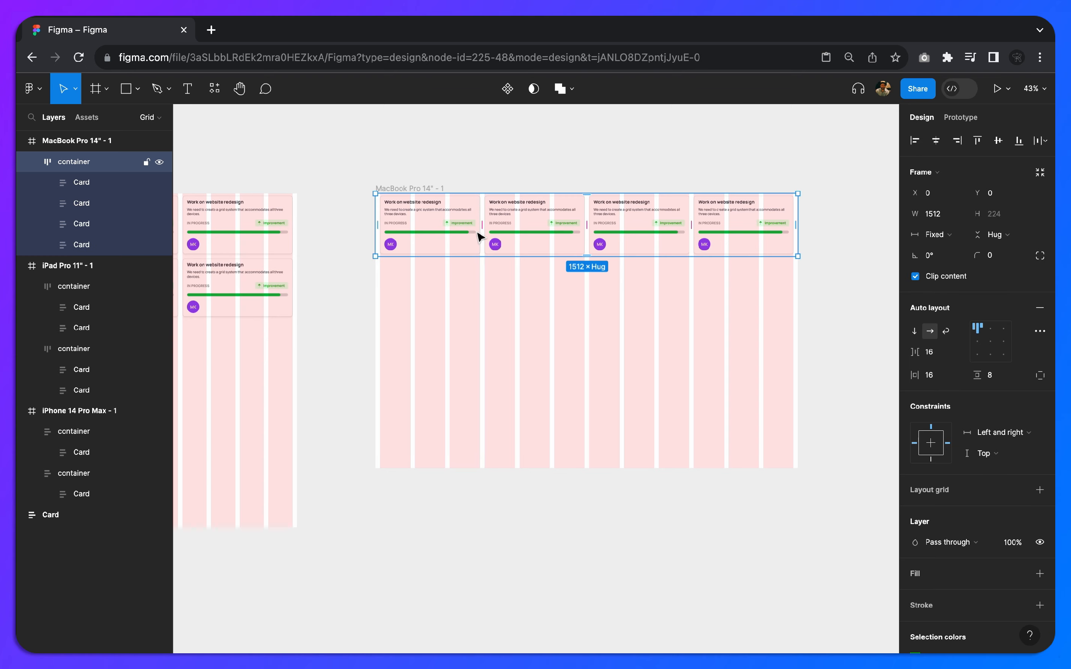
key(super+d)
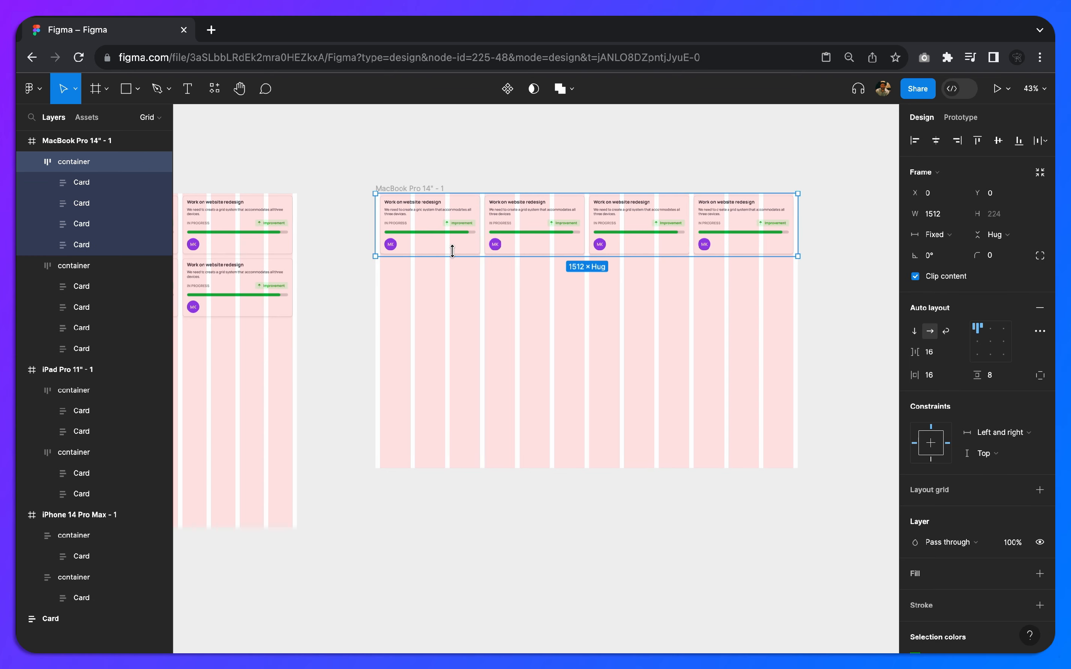
drag(457, 252, 458, 315)
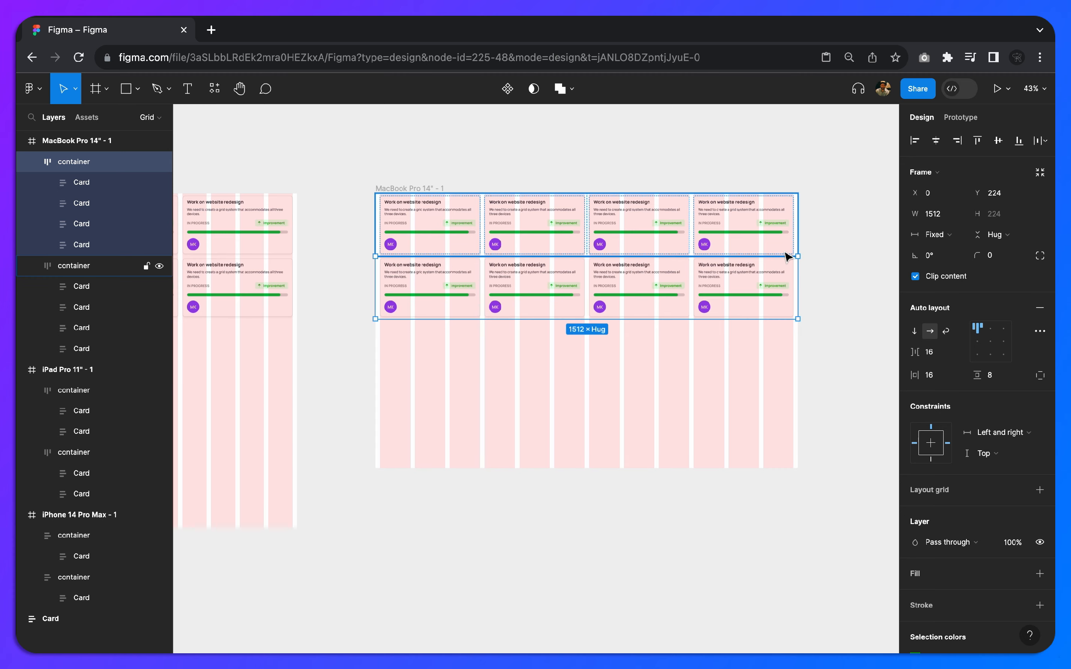
click(866, 256)
Review the card rows in the MacBook, iPad and iPhone frames against their column grids.
scroll(868, 258, up, 5)
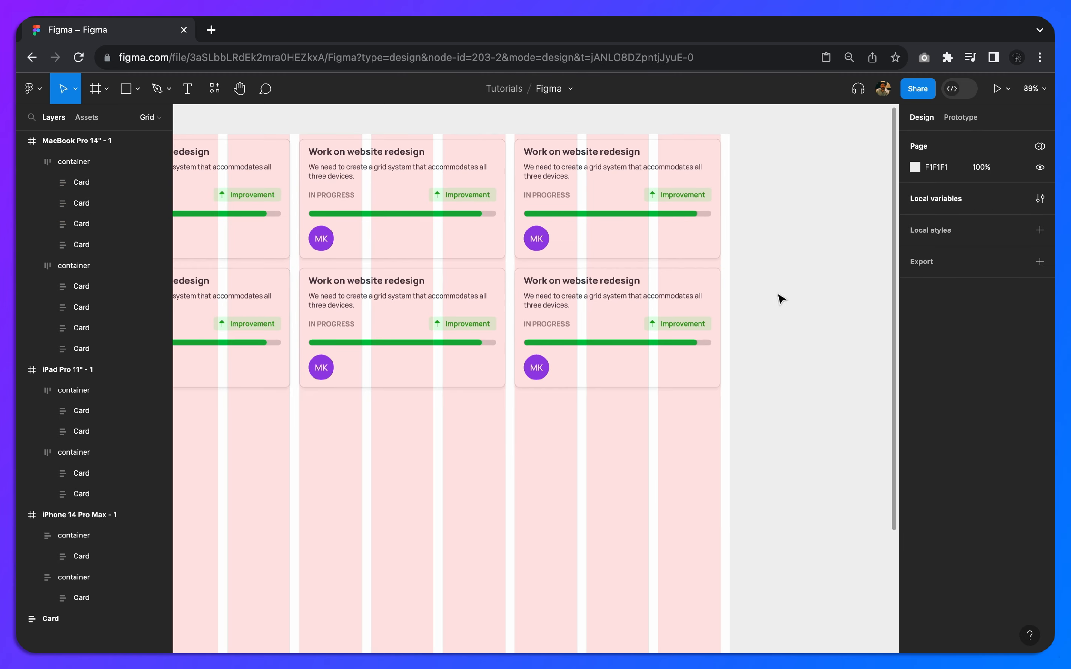
scroll(770, 292, down, 3)
scroll(437, 258, down, 5)
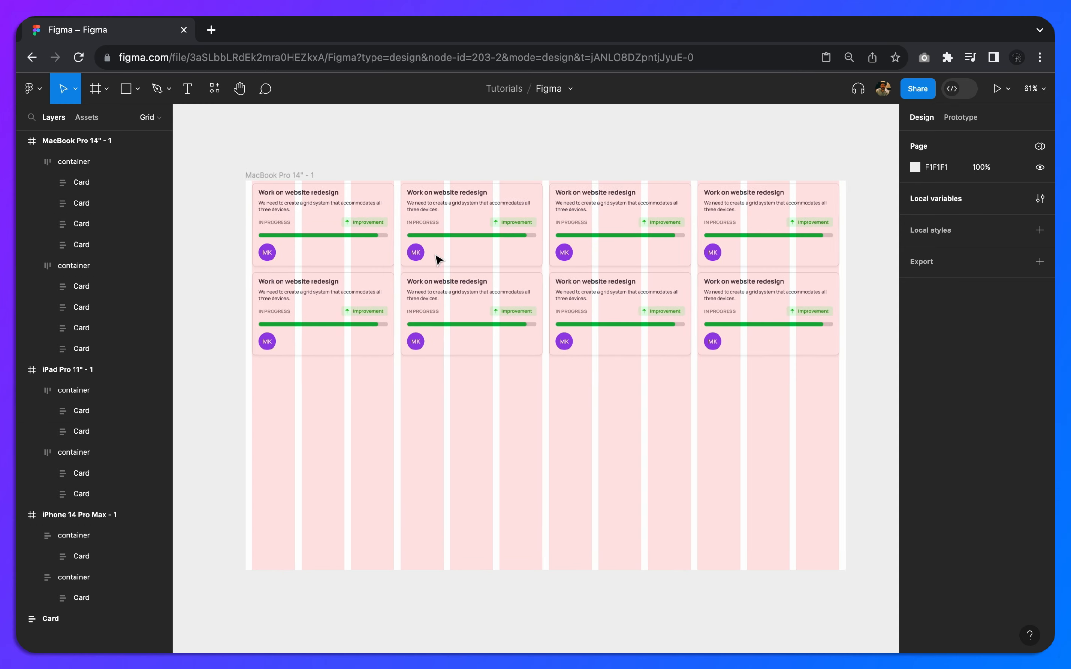
scroll(437, 258, left, 6)
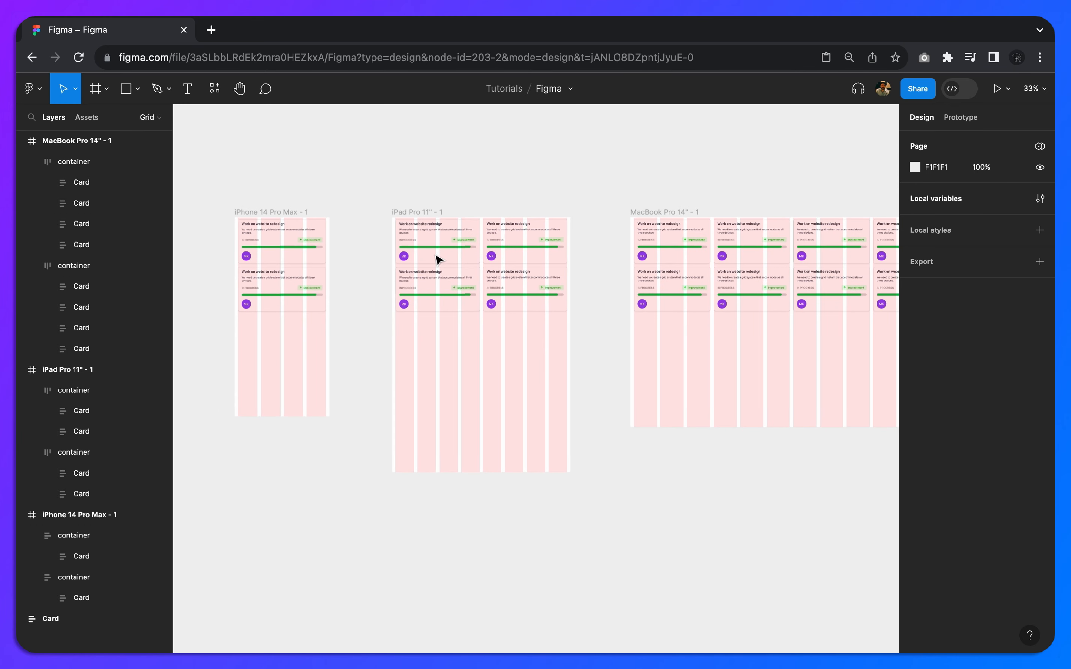
scroll(574, 250, left, 1)
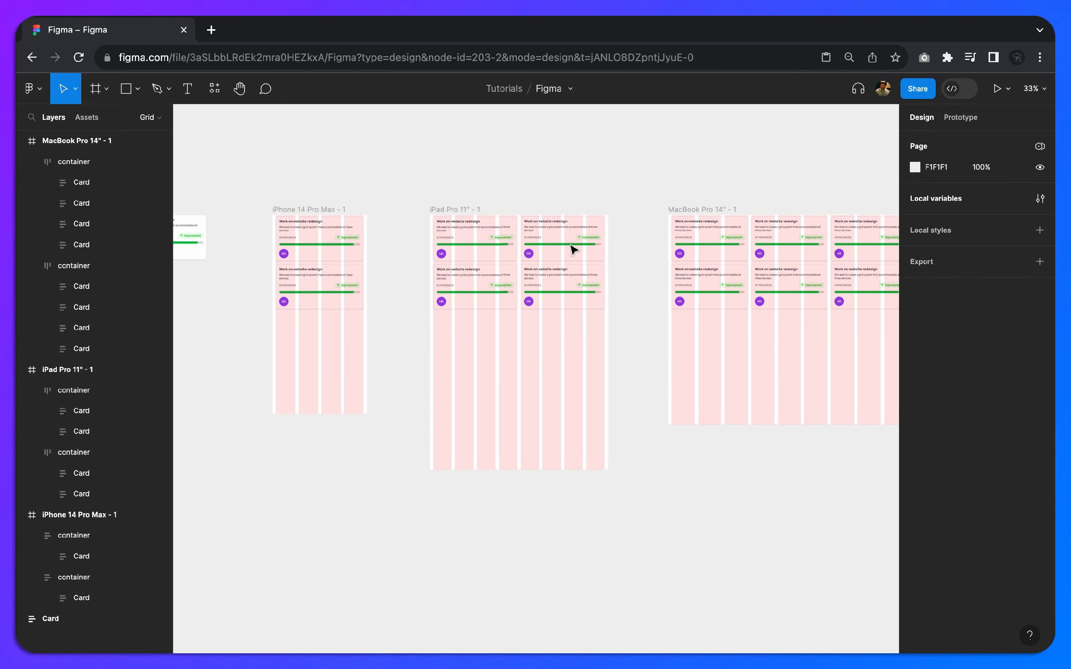
scroll(456, 232, left, 3)
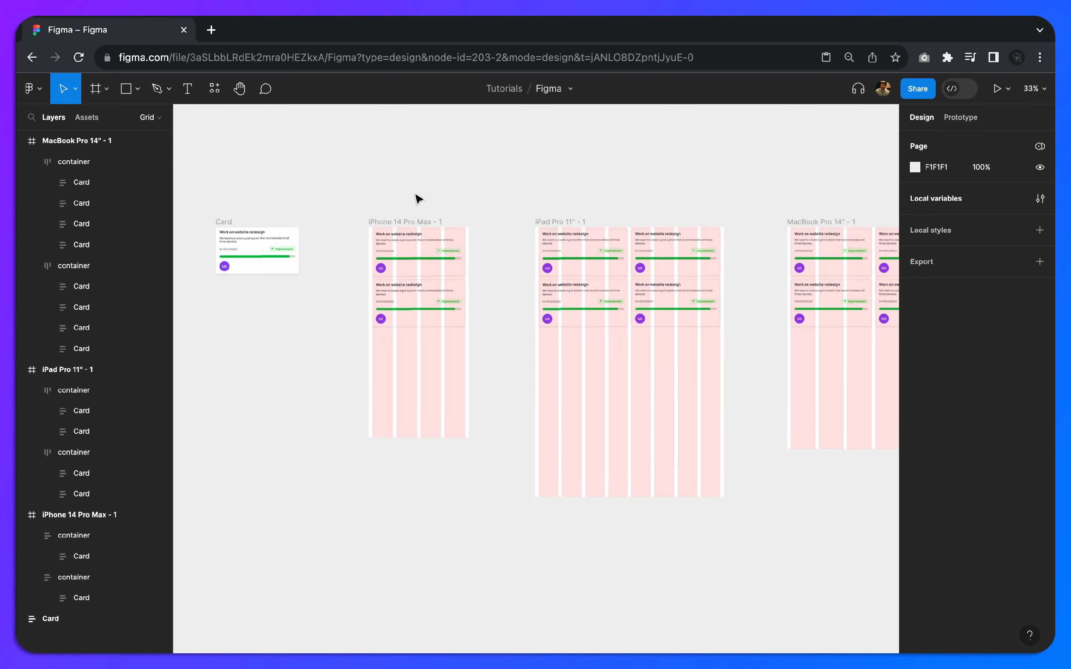
Add a second layout grid of type Rows to the iPhone 14 Pro Max frame with a count of 1000.
scroll(418, 200, up, 3)
click(404, 238)
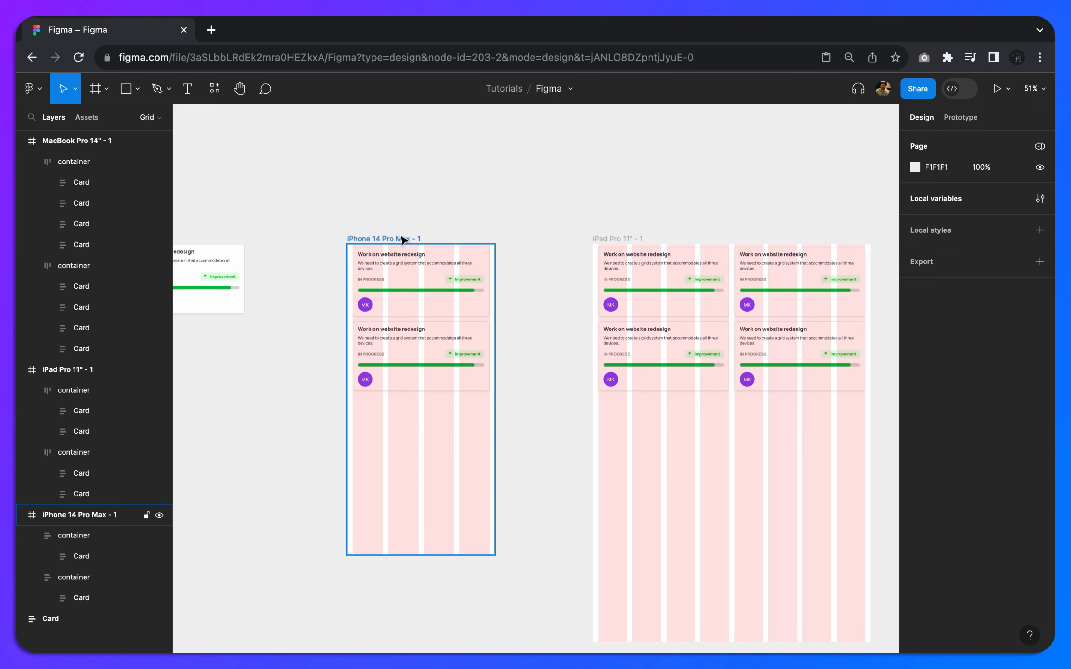
scroll(491, 249, down, 2)
scroll(491, 249, left, 1)
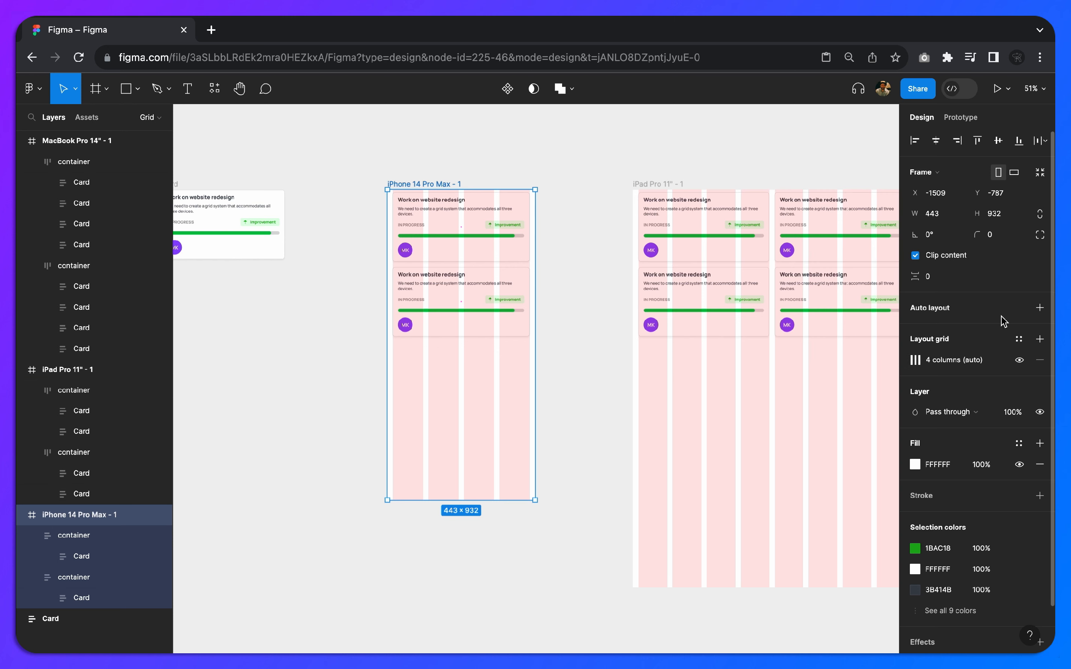
click(1040, 340)
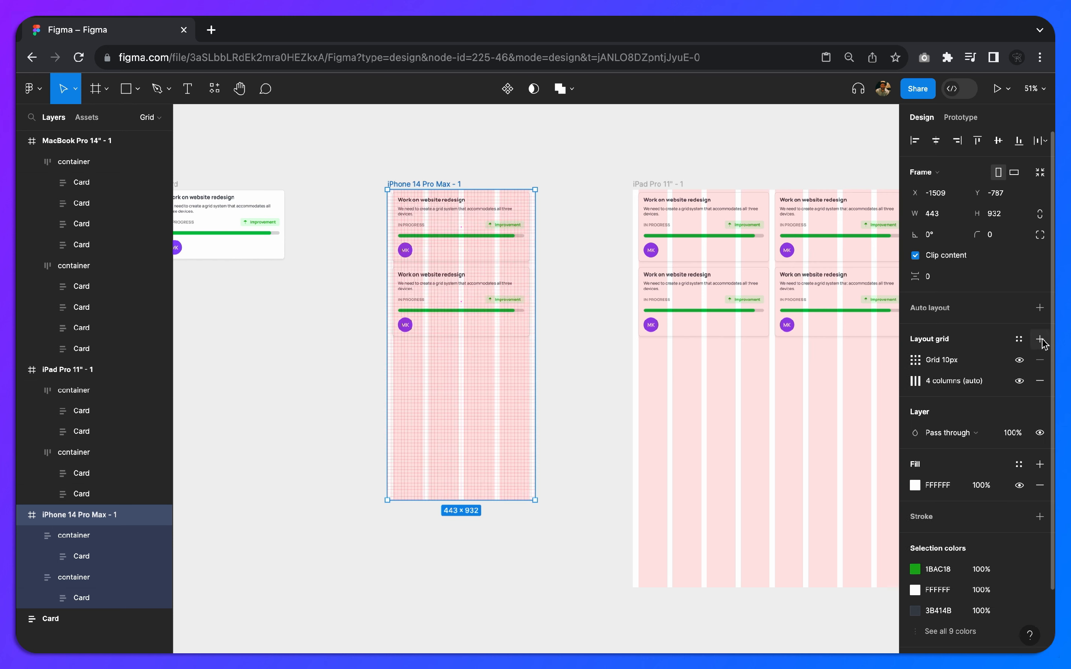
click(916, 361)
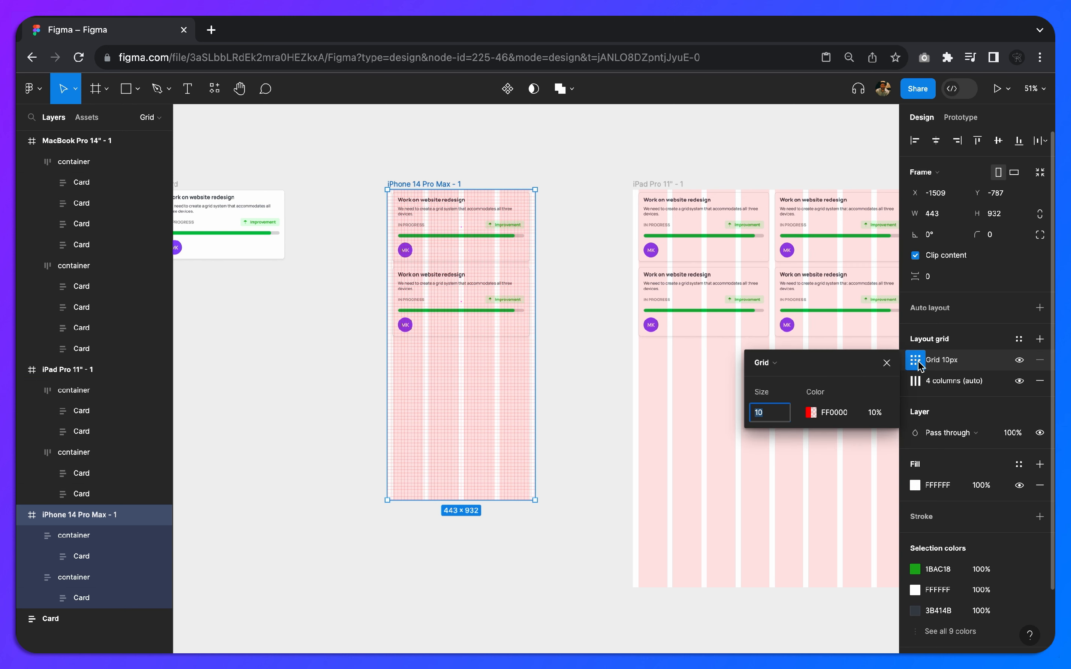
click(777, 364)
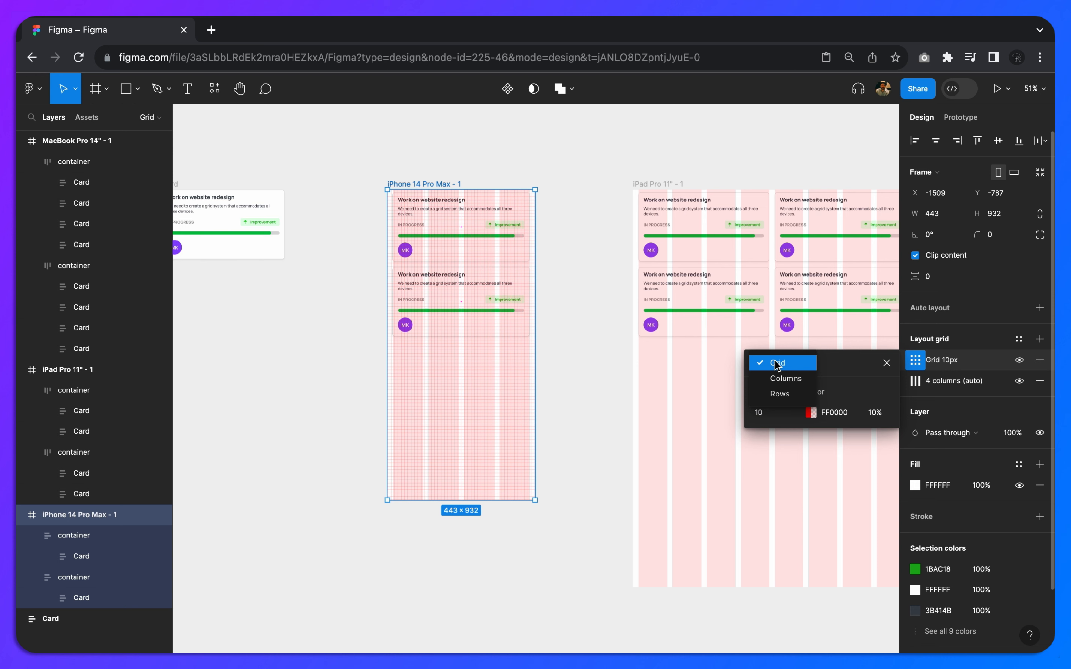
click(779, 393)
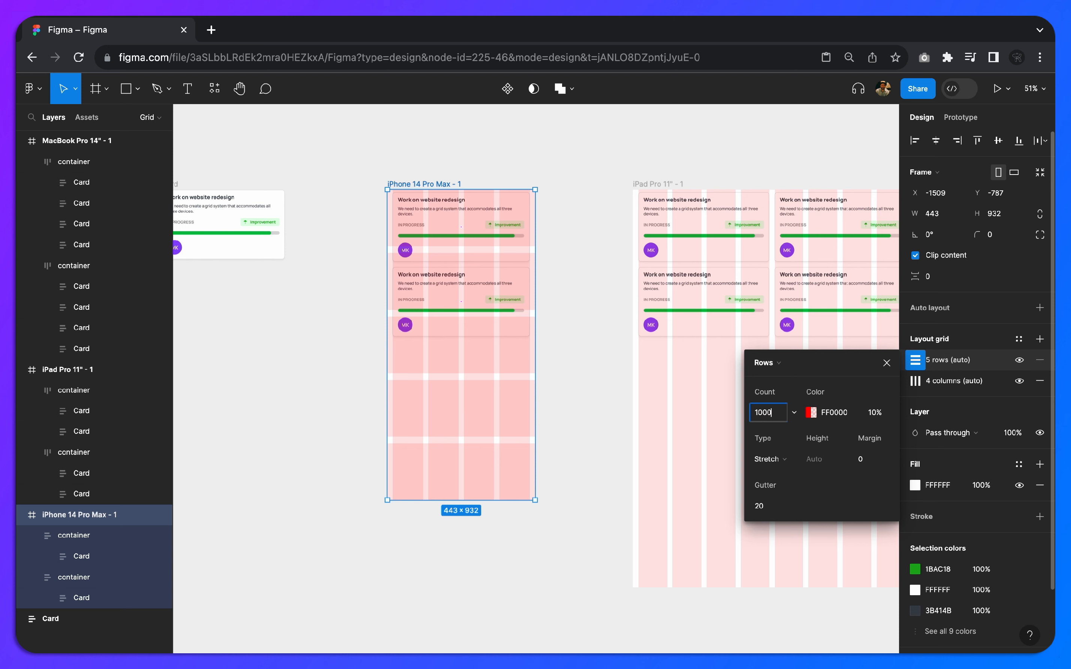
key(Return)
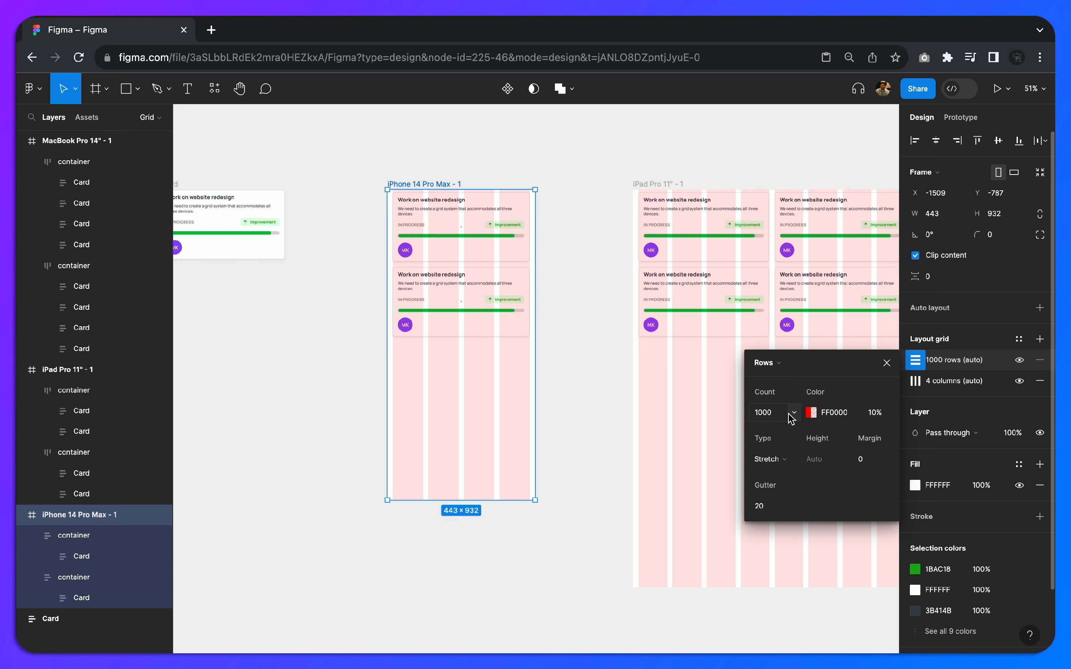
Set the iPhone frame's row grid to type Top with height 8, offset 8 and gutter 8.
click(773, 460)
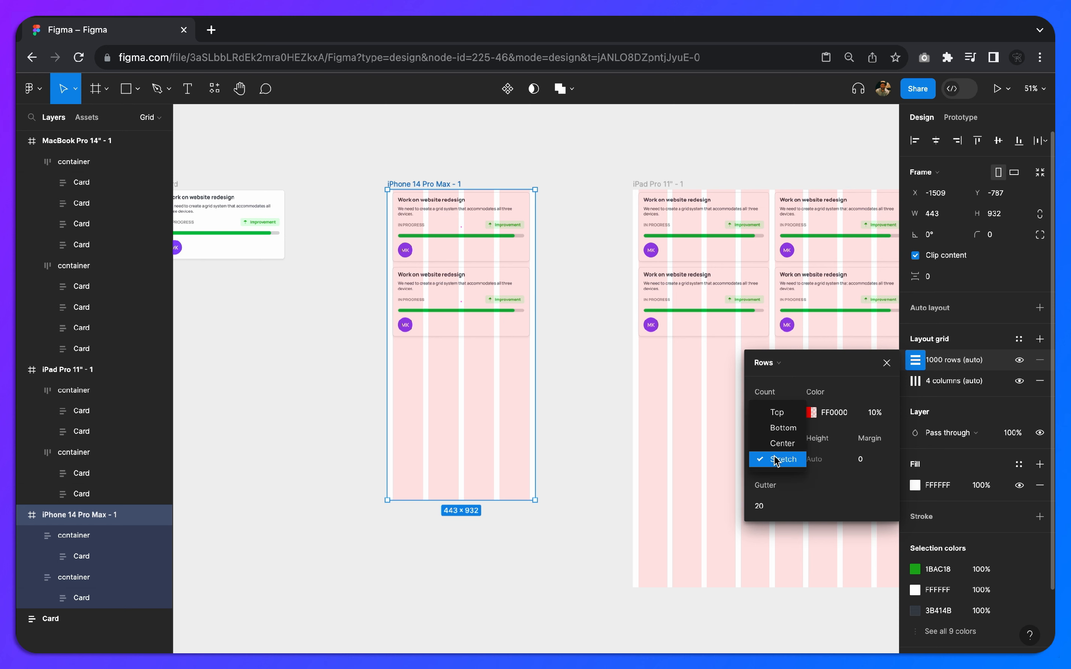
click(774, 413)
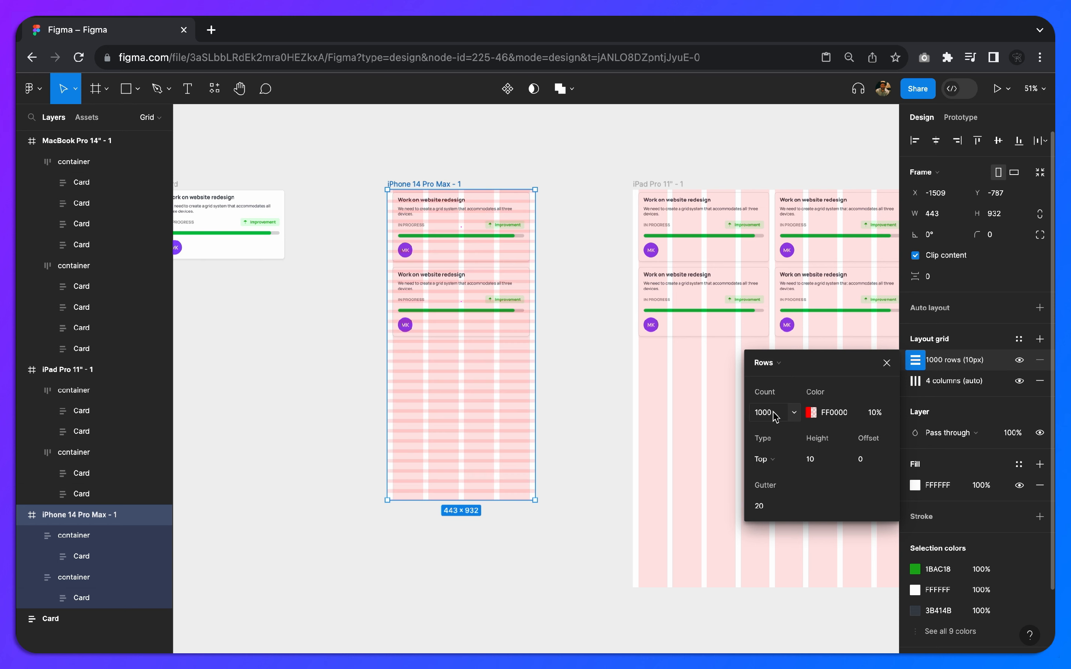
click(819, 461)
key(Return)
click(883, 465)
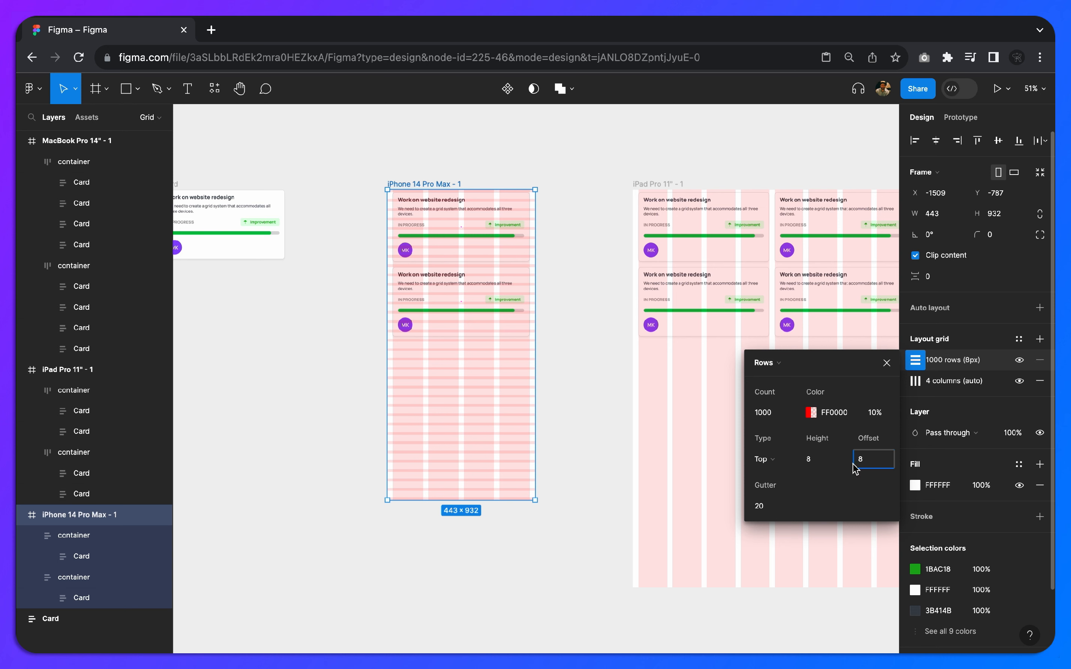
click(767, 508)
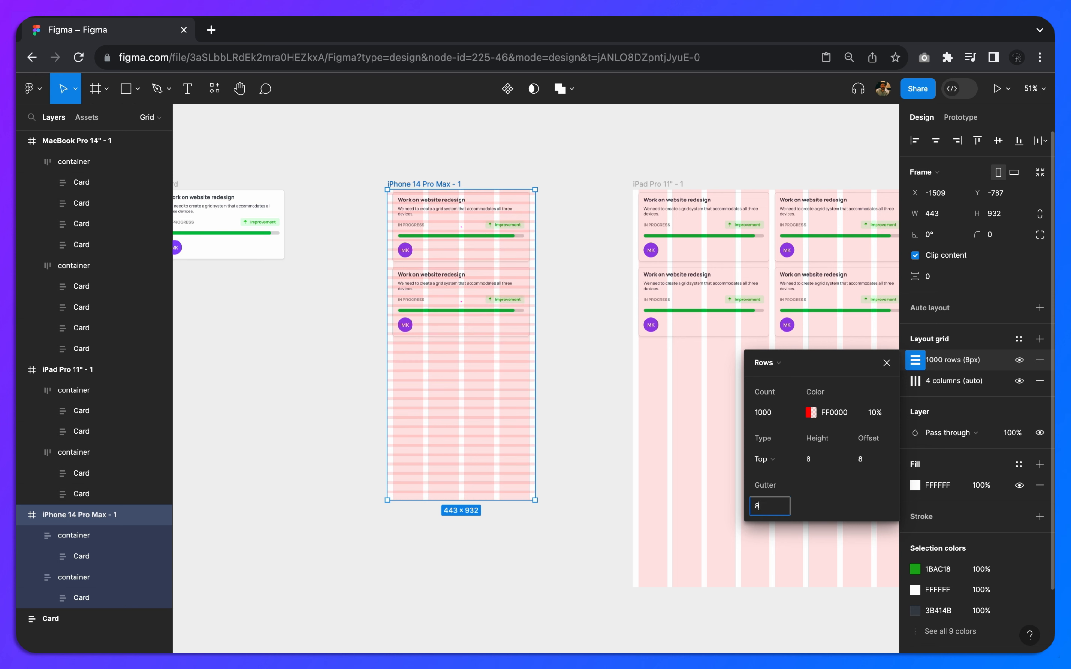
text(8)
key(Return)
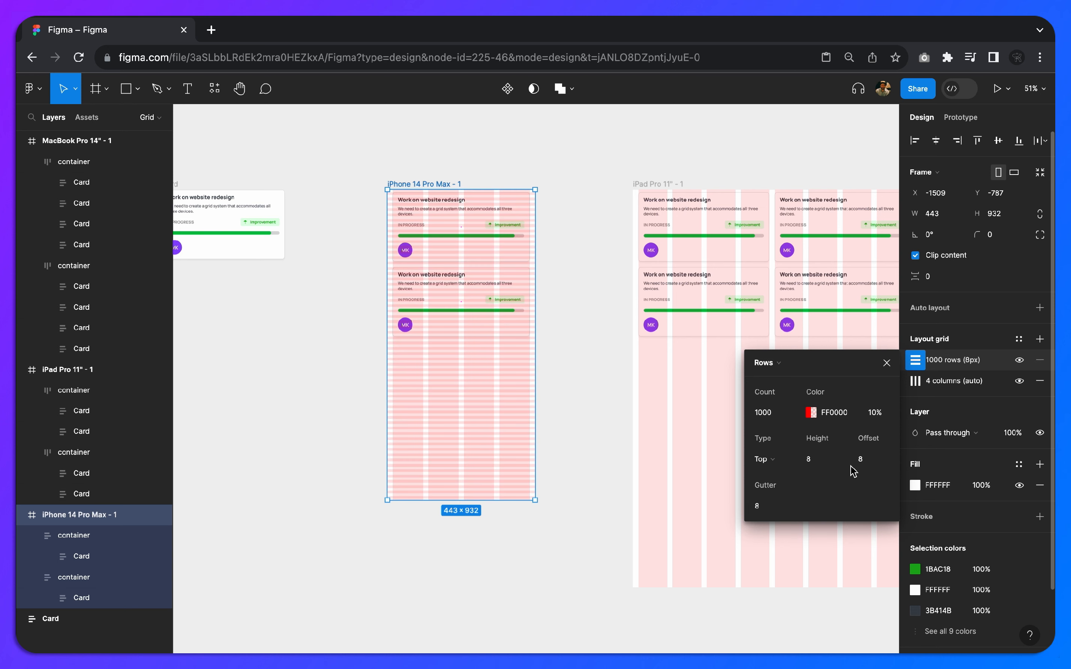
Examine how the iPhone frame's card edges, container padding and spacing line up with the row grid.
scroll(553, 256, up, 5)
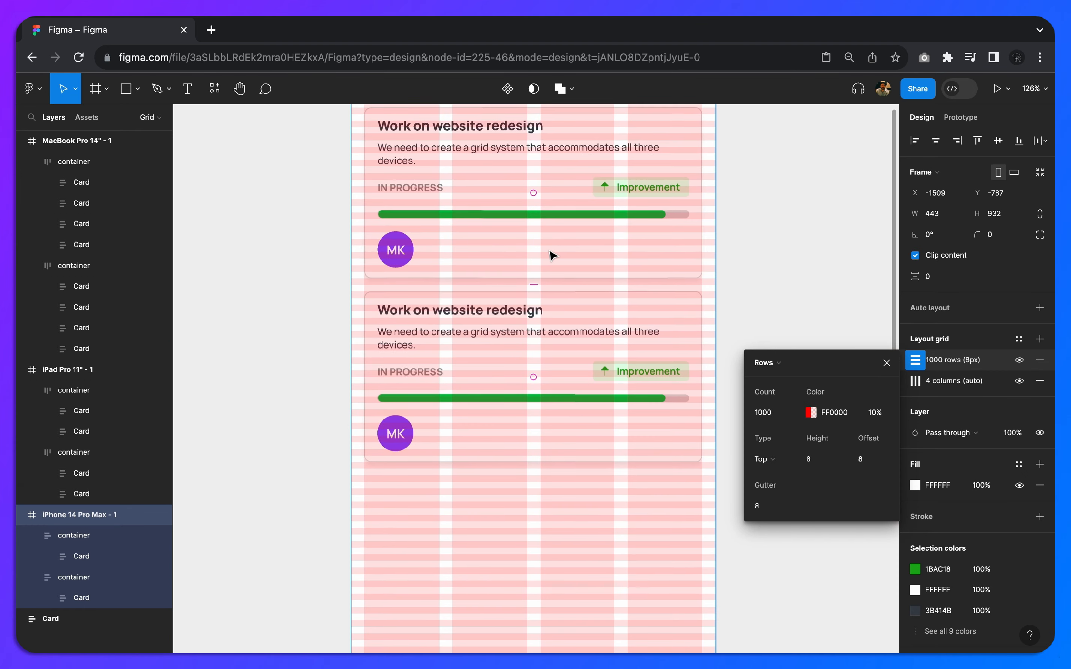
click(519, 241)
scroll(519, 242, up, 2)
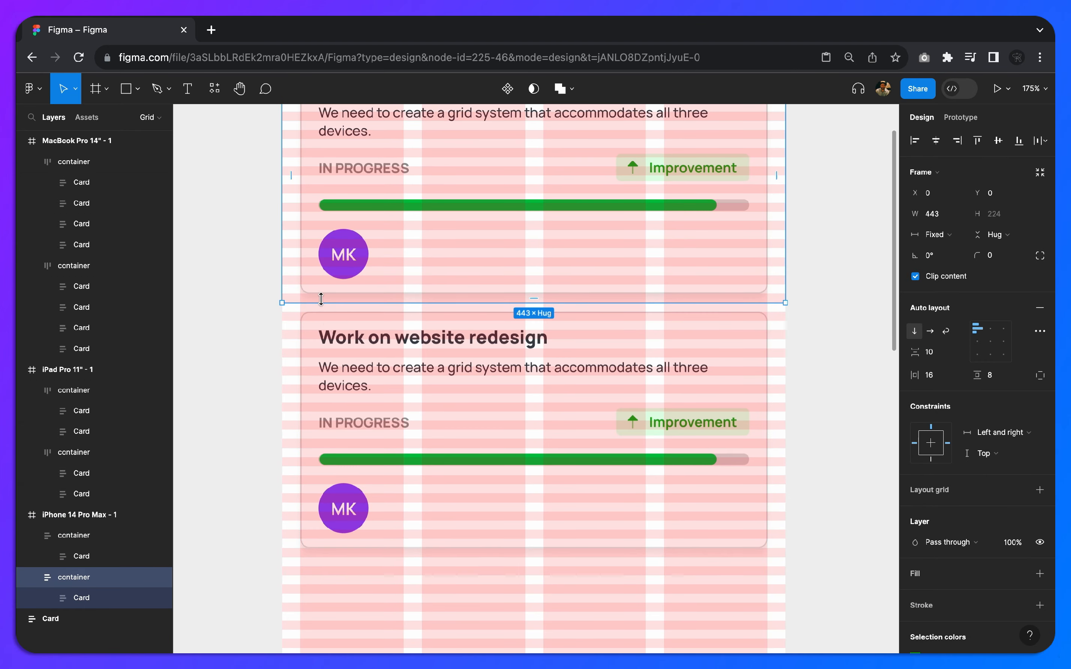
scroll(320, 300, up, 3)
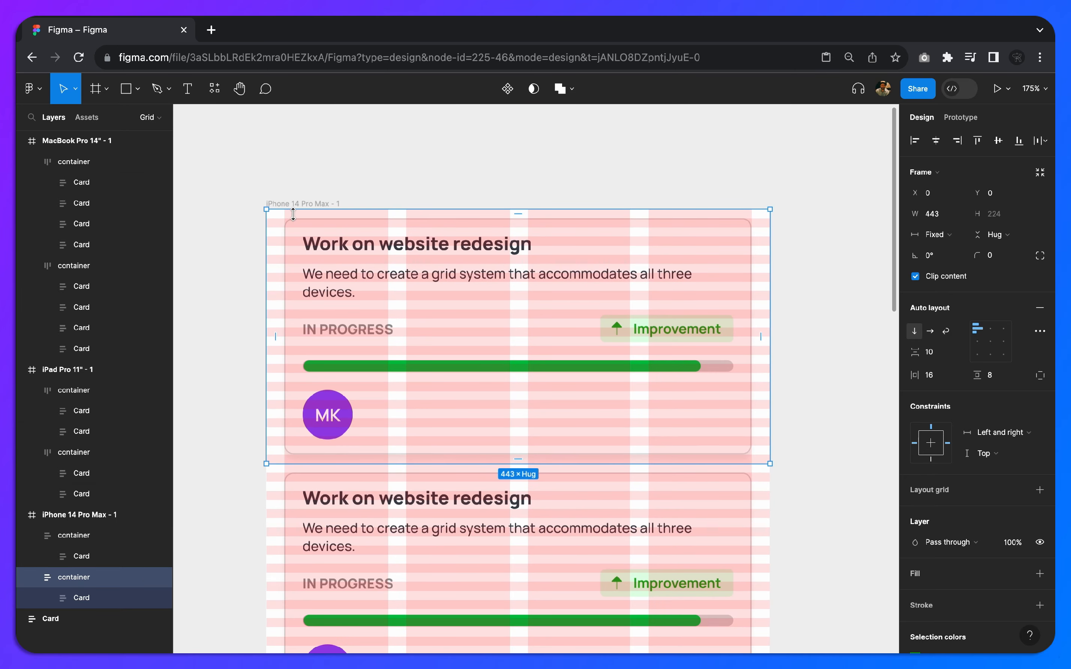
scroll(296, 220, up, 3)
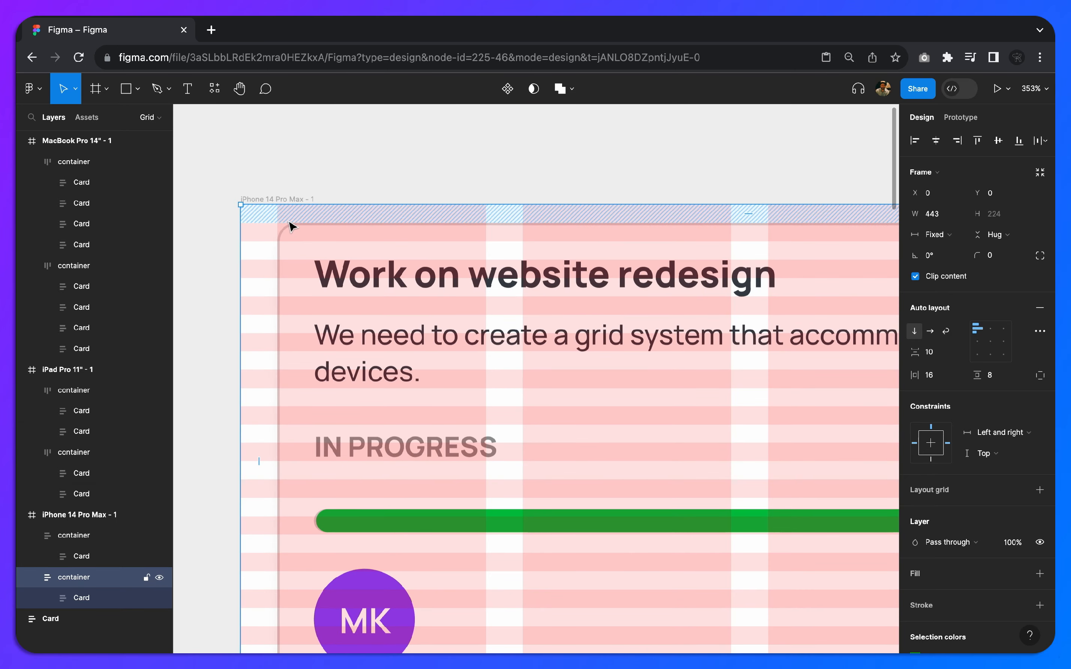
scroll(289, 239, down, 7)
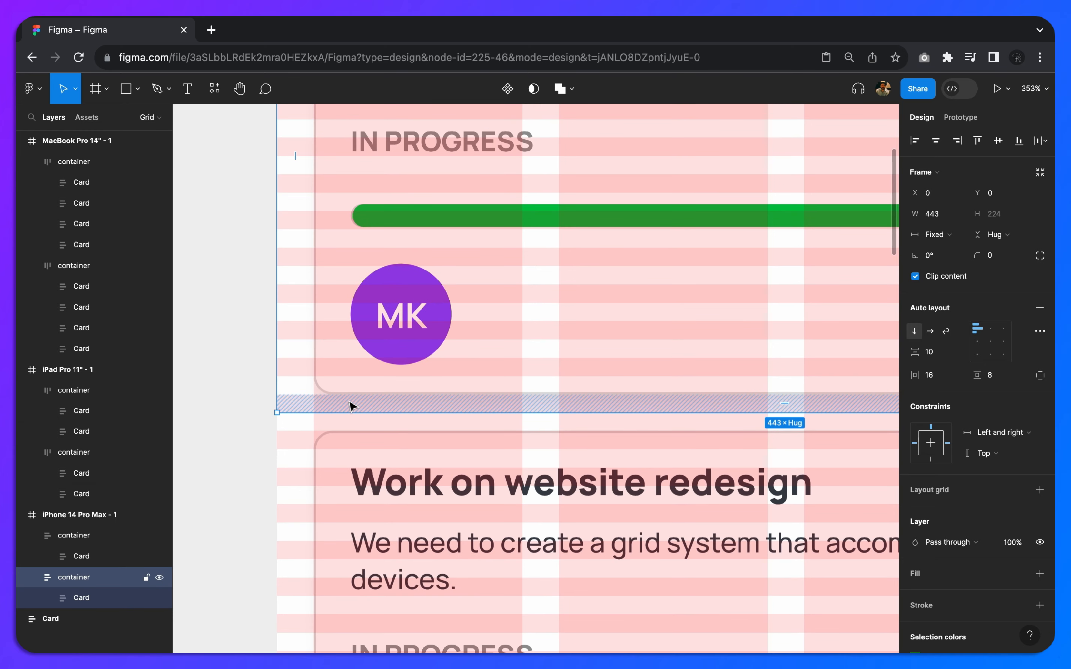
scroll(351, 405, down, 1)
scroll(351, 405, down, 1)
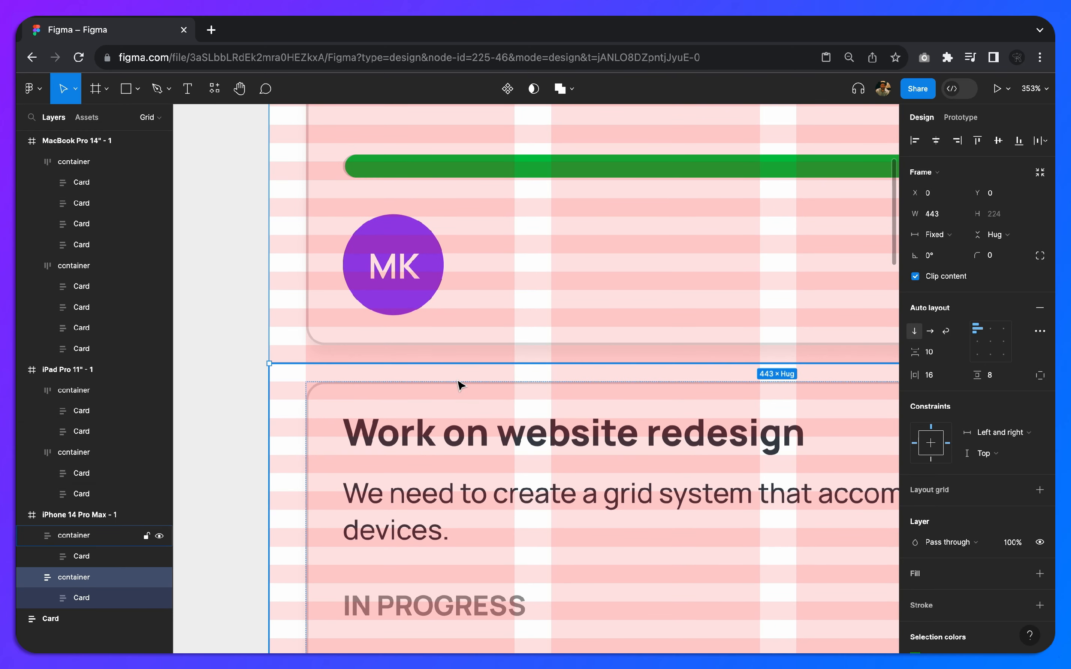
scroll(460, 383, down, 4)
scroll(462, 382, down, 5)
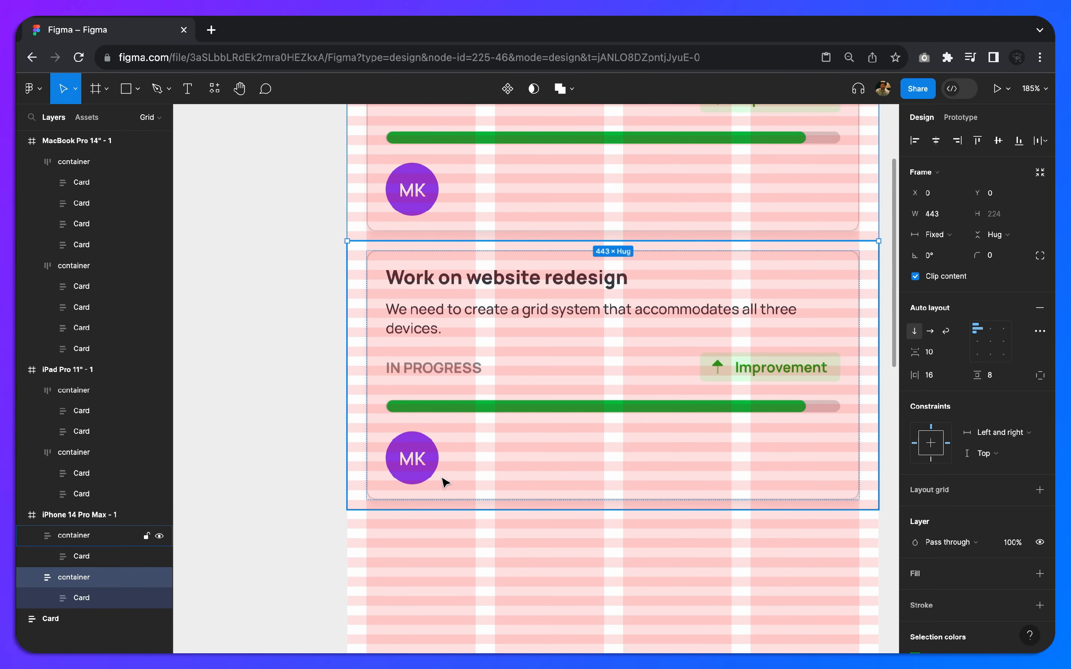
scroll(445, 483, down, 10)
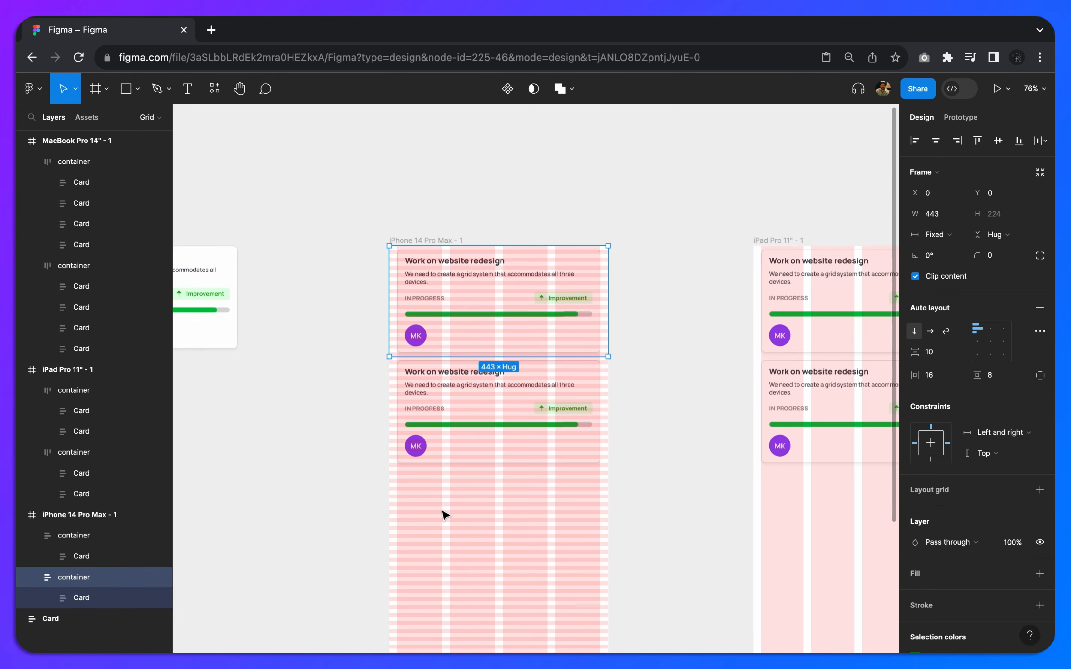
scroll(444, 515, down, 4)
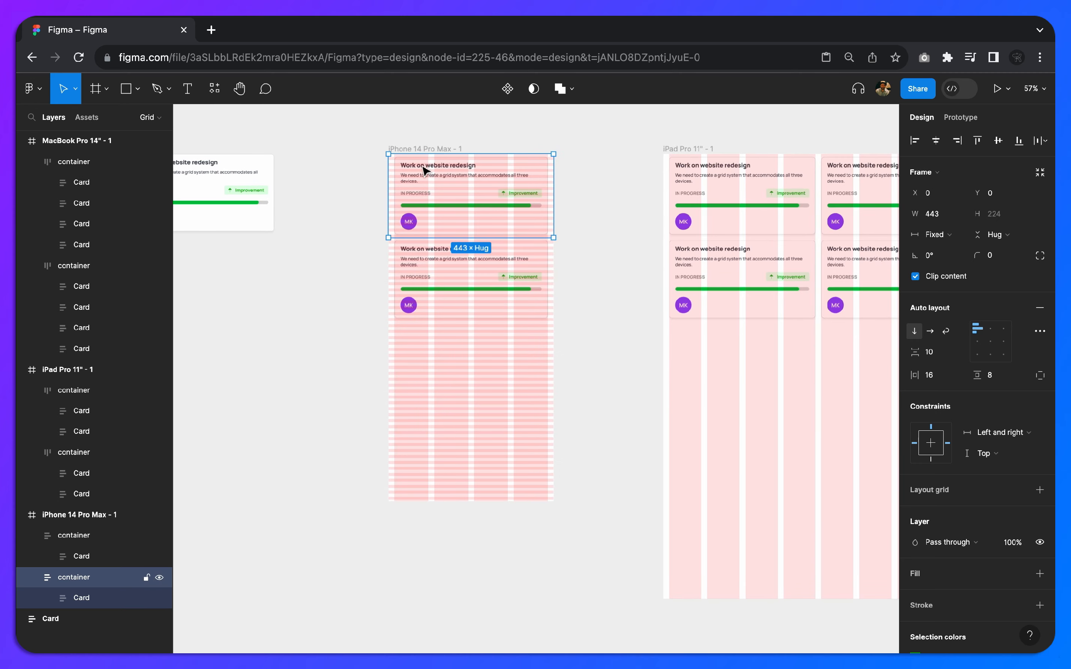
Extend the iPhone 14 Pro Max frame downward to a height of 1553.
click(425, 149)
scroll(469, 287, down, 3)
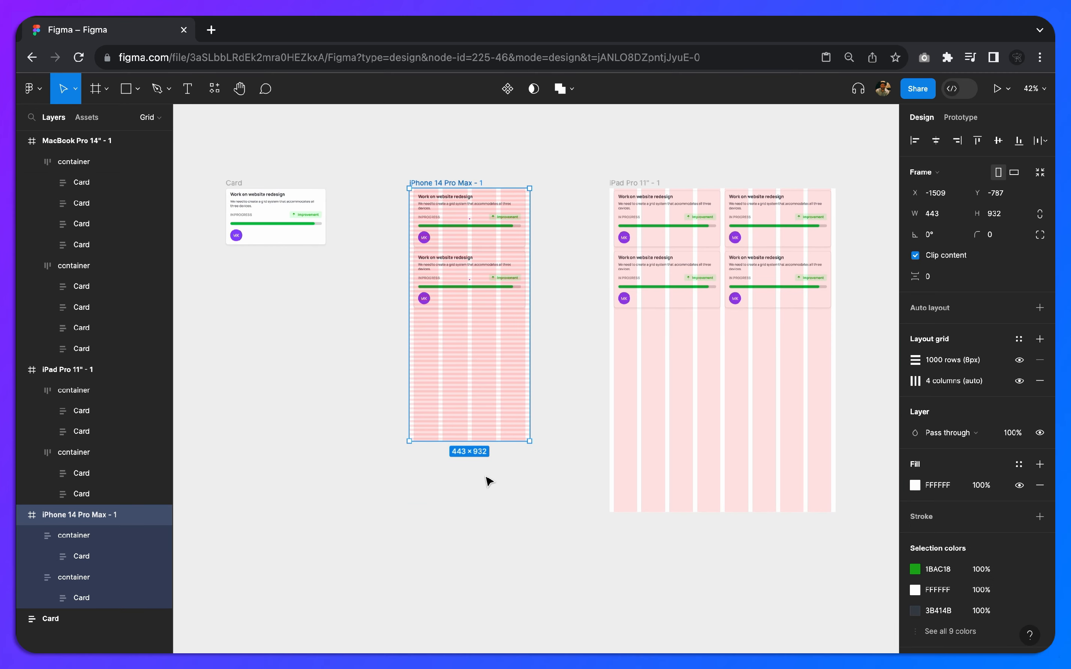
drag(483, 440, 493, 611)
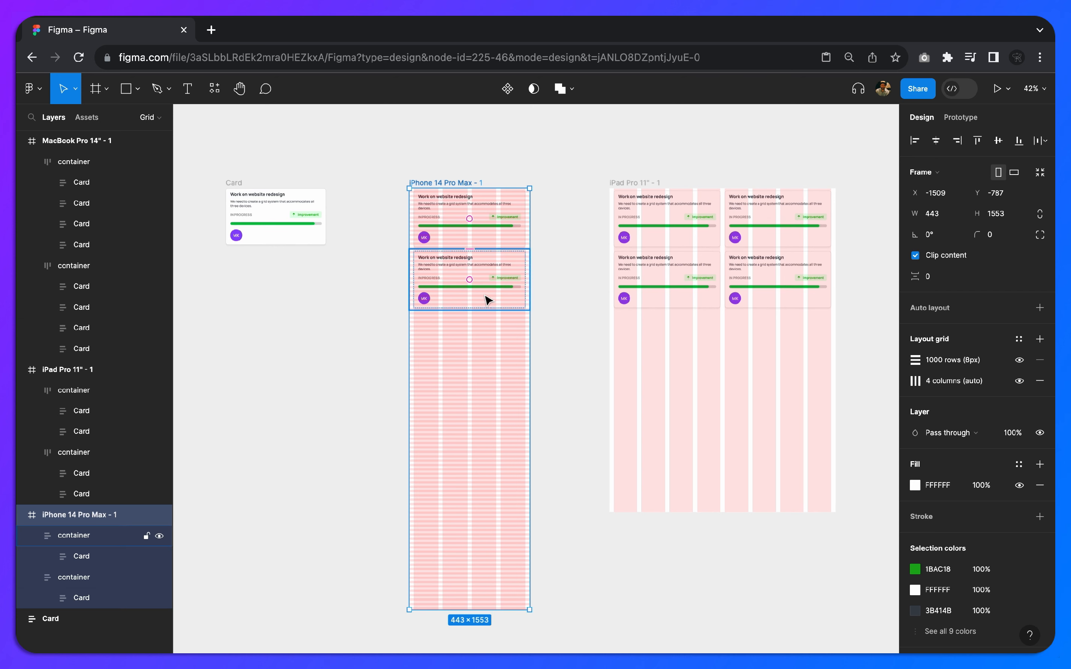
Add a second layout grid of type Rows to the iPad Pro 11" frame with a count of 1000.
scroll(488, 300, right, 5)
click(472, 247)
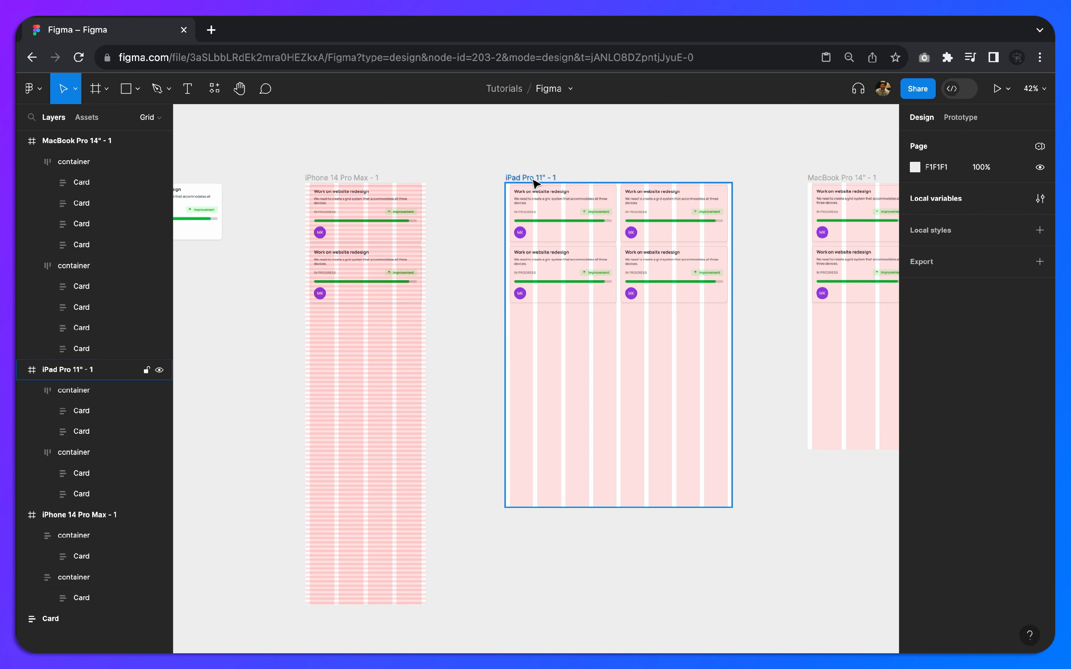
scroll(533, 183, right, 5)
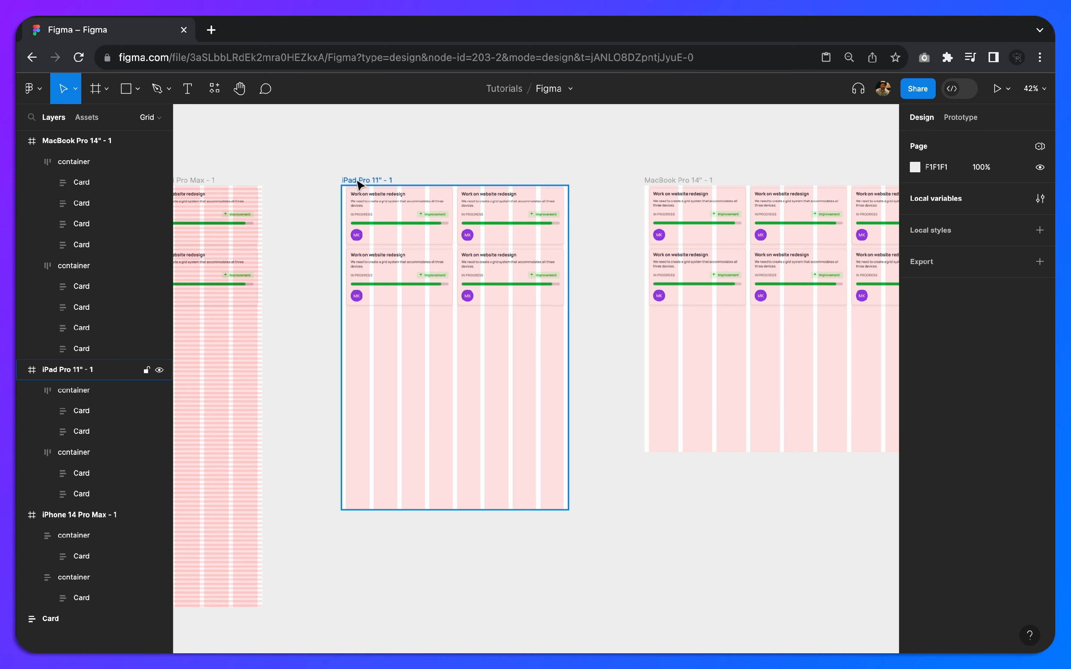
click(359, 182)
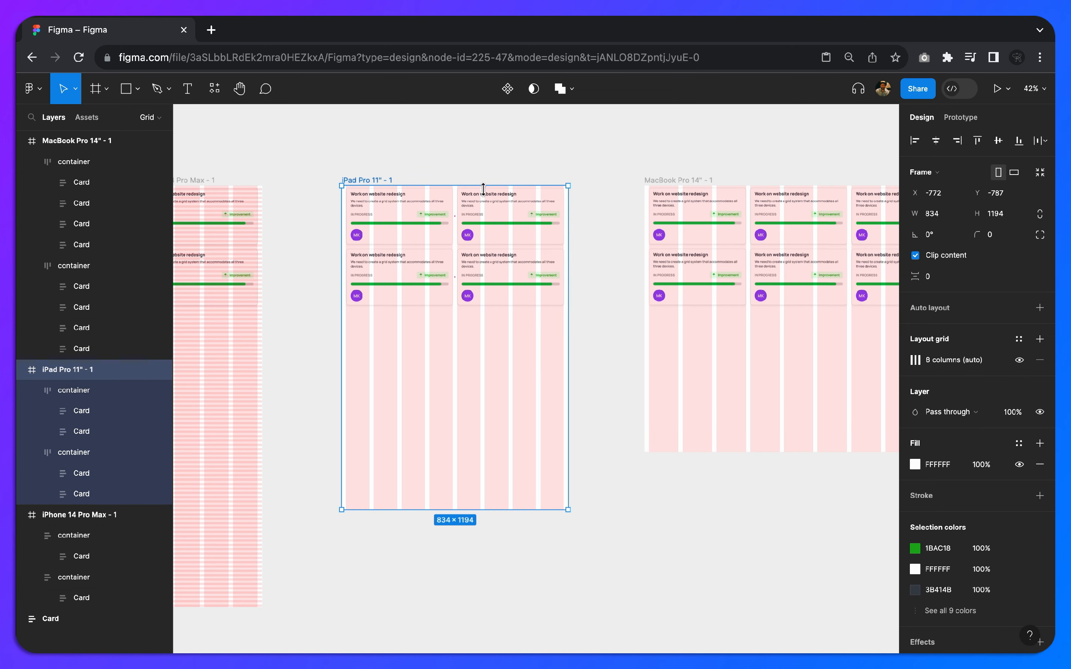
click(1041, 343)
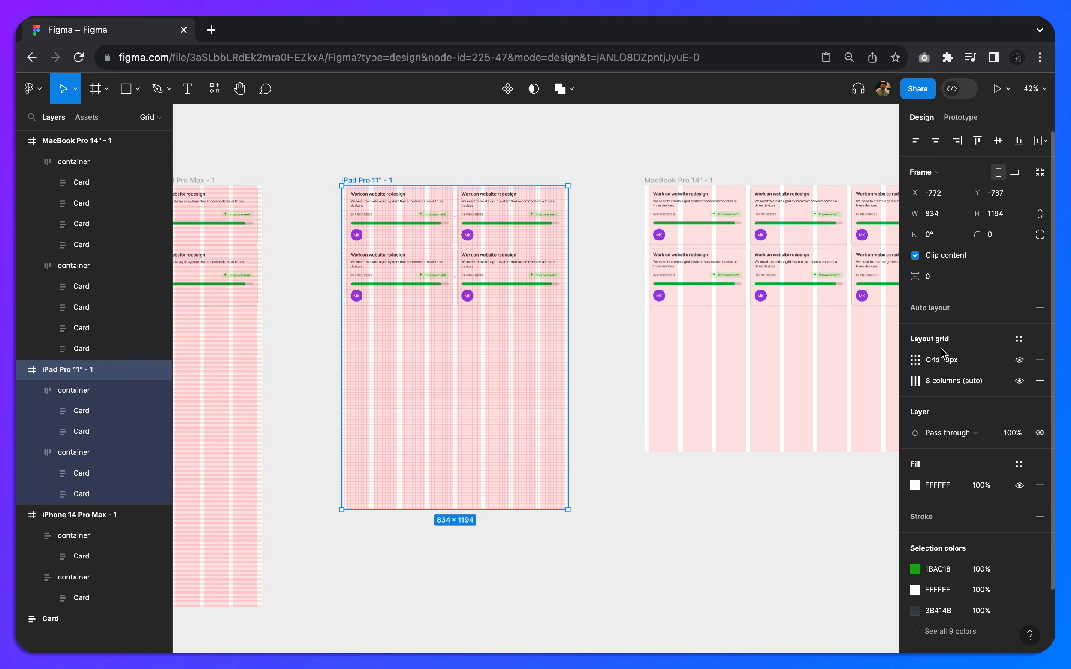
click(914, 361)
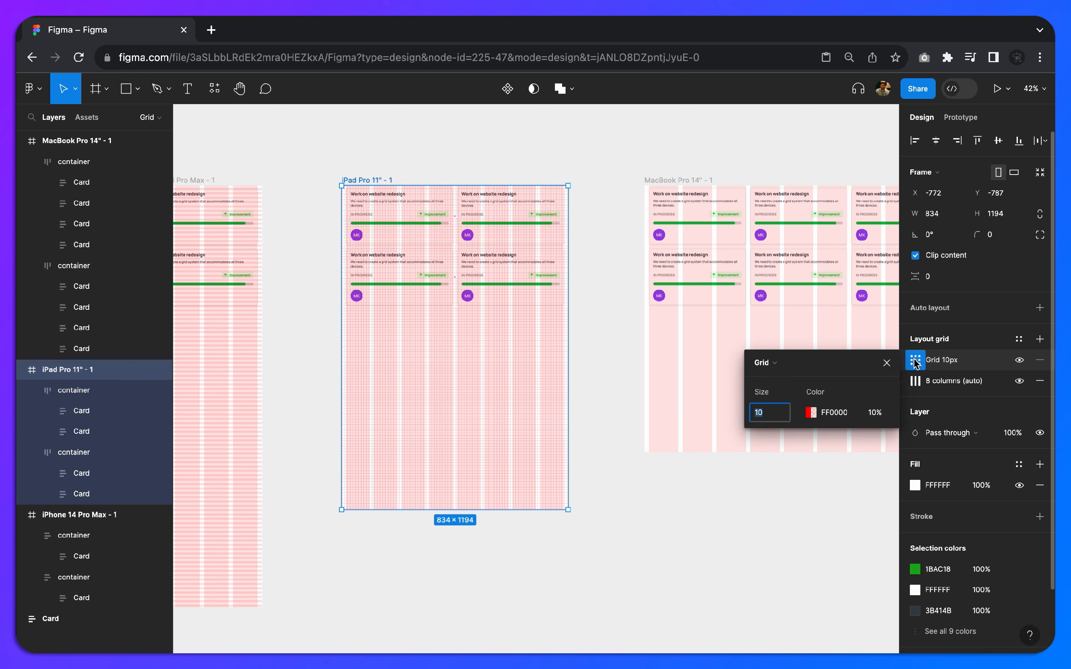
click(761, 362)
click(777, 394)
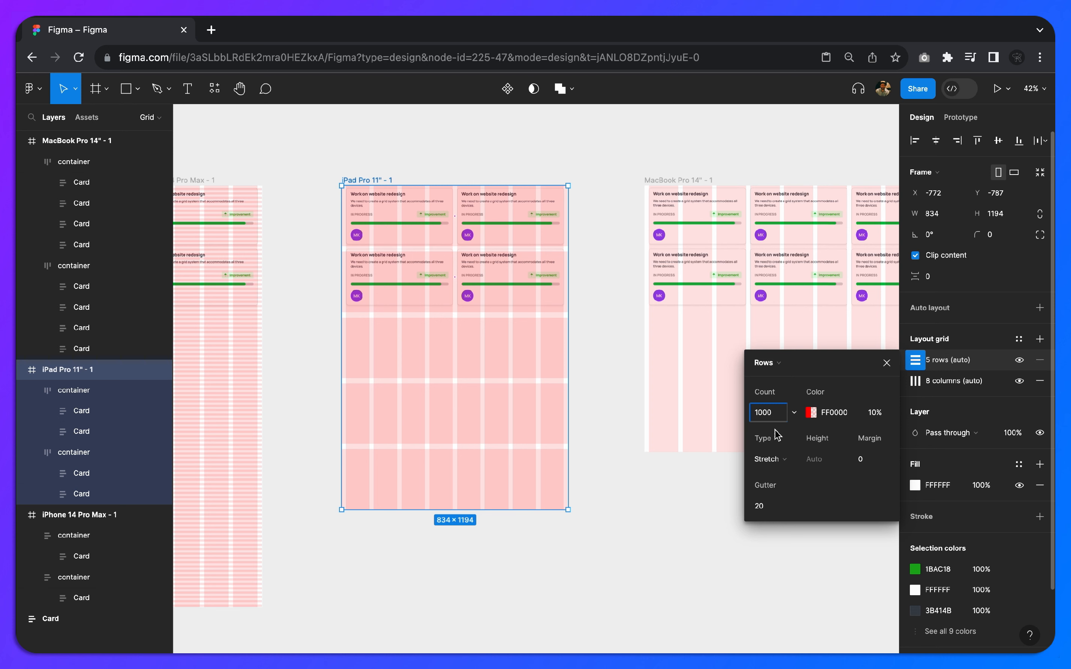
key(Return)
Set the iPad frame's row grid to type Top with height 8, offset 8 and gutter 8.
click(769, 458)
click(772, 414)
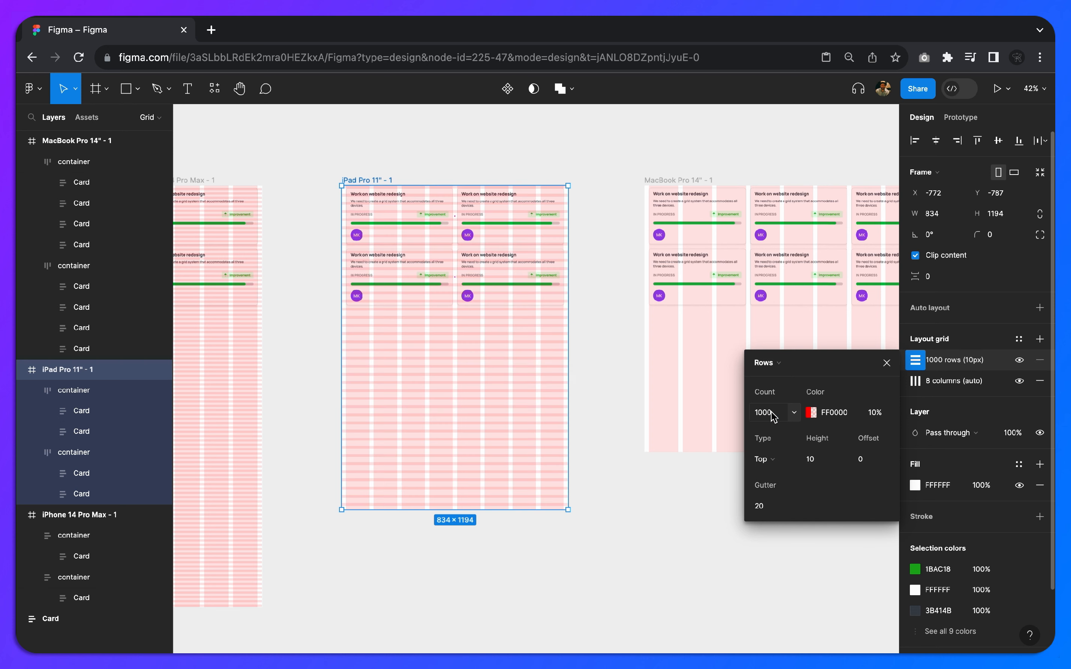
click(830, 460)
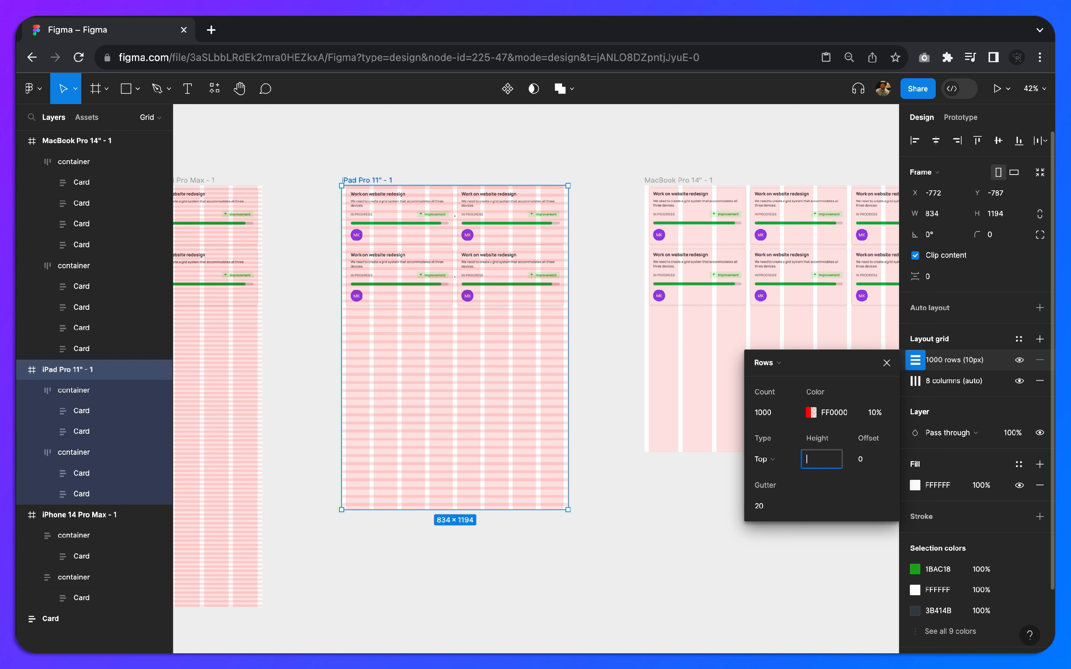
text(8)
click(874, 460)
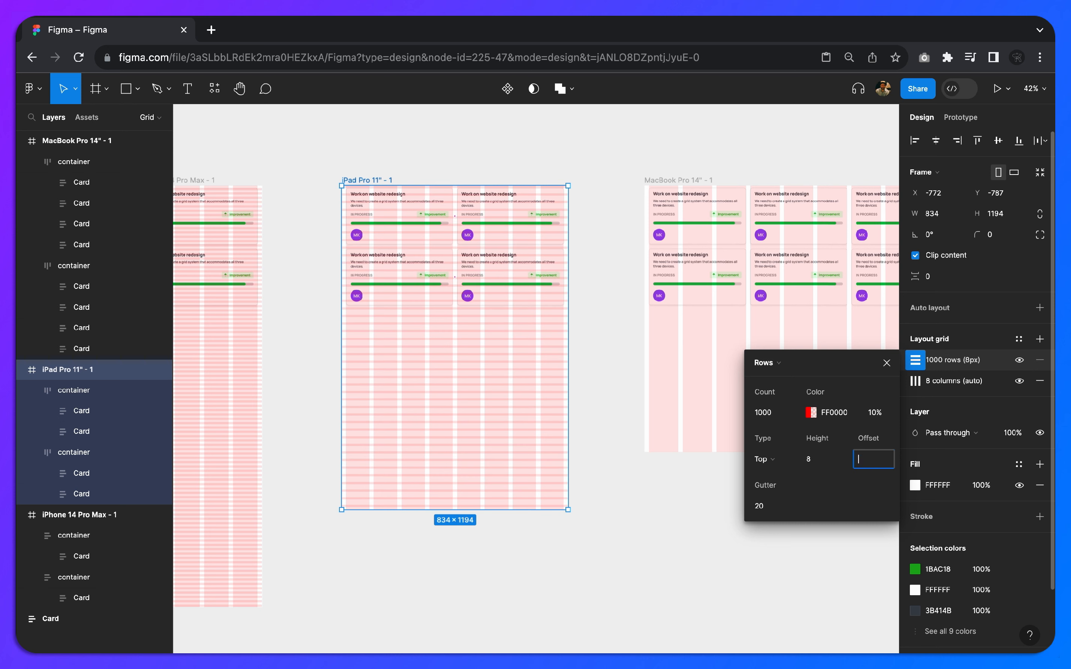
click(761, 512)
text(8)
key(Return)
scroll(382, 278, up, 5)
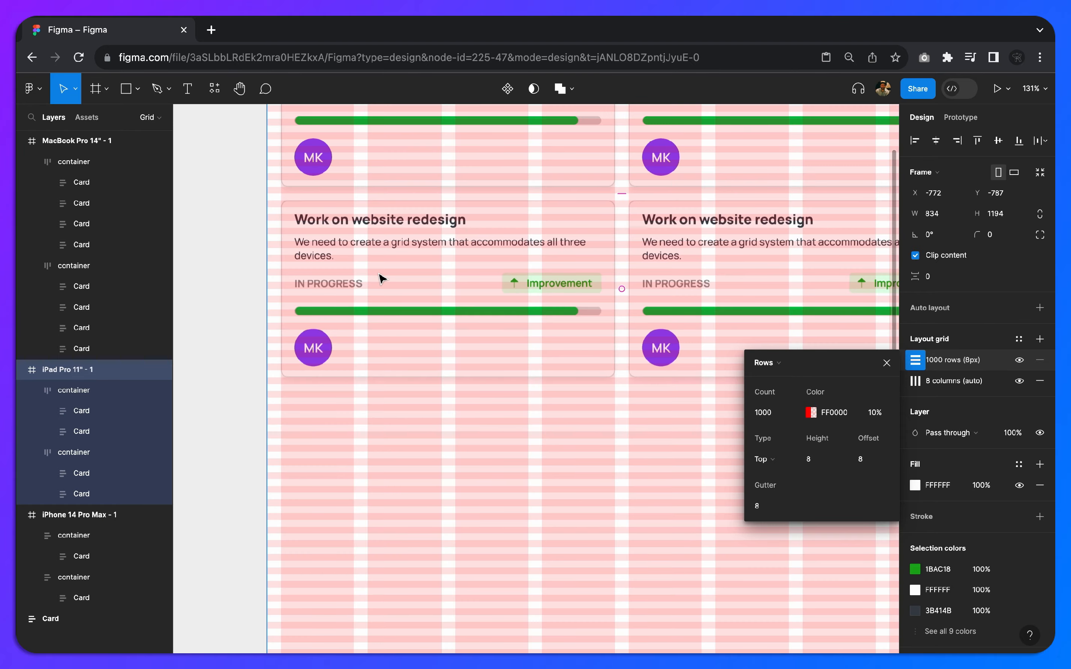
scroll(309, 260, down, 5)
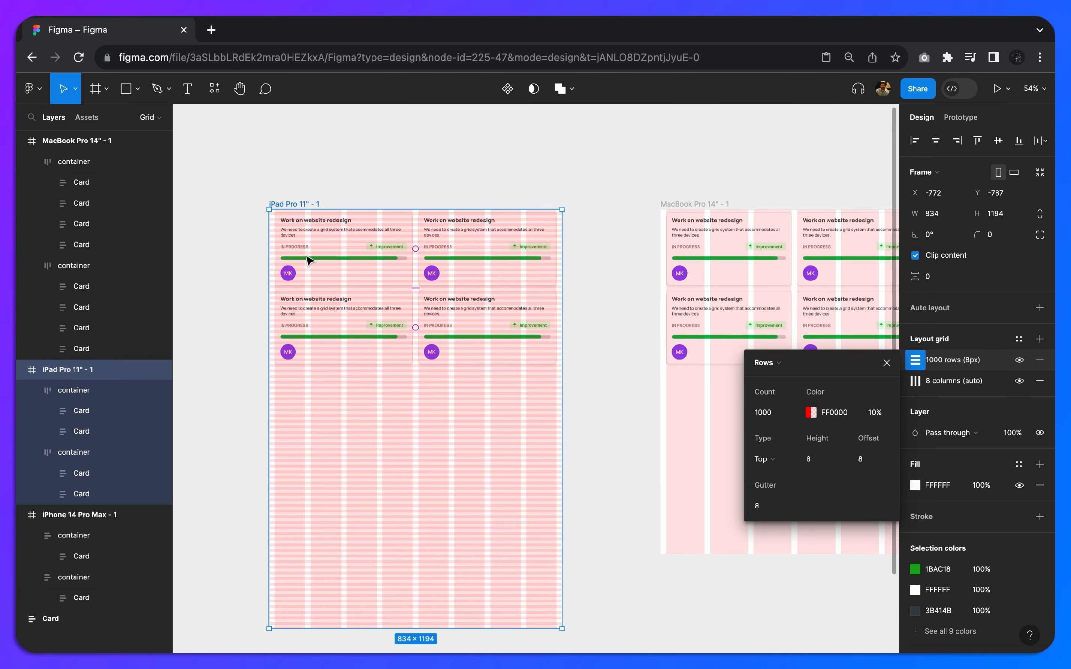
scroll(506, 263, up, 1)
Add a second layout grid of type Rows to the MacBook Pro 14" frame with a count of 1000.
click(590, 232)
scroll(590, 232, right, 5)
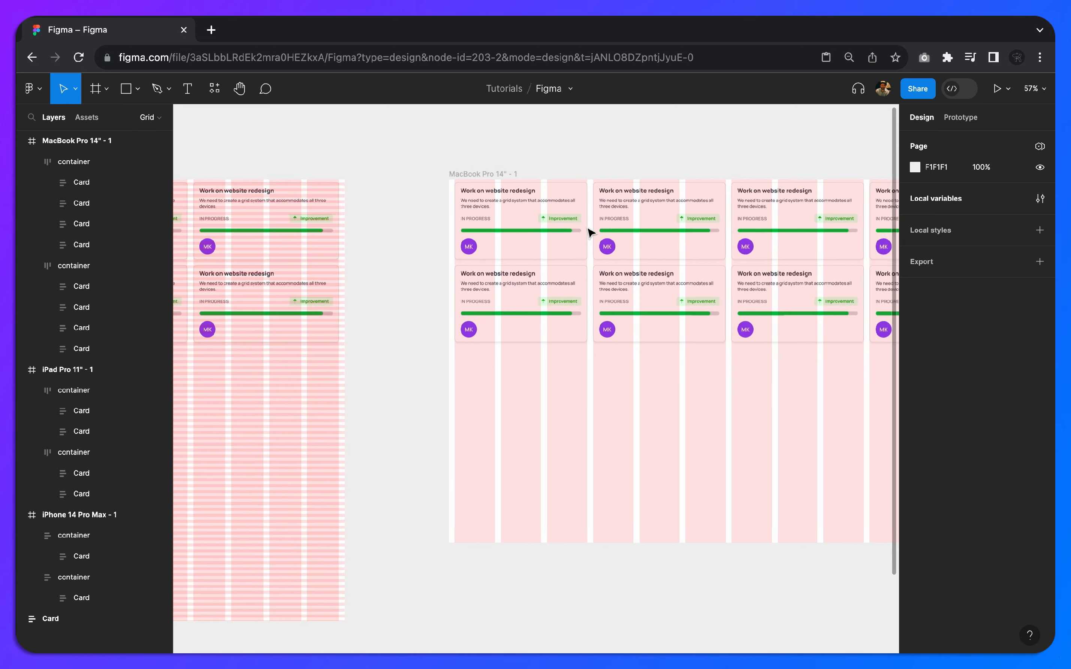
click(476, 174)
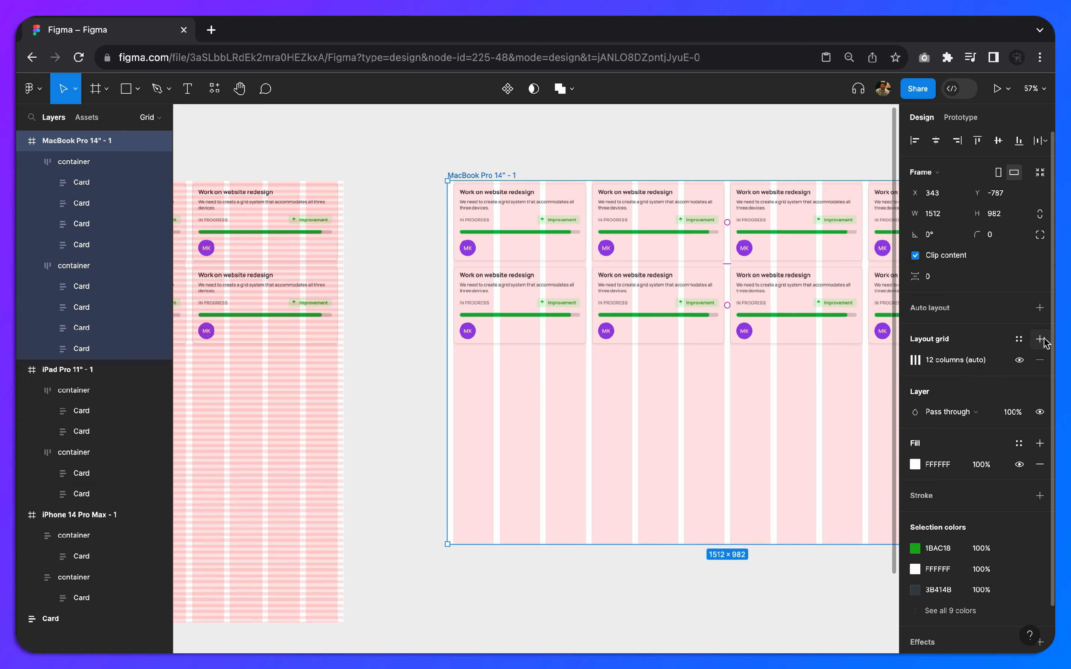
click(1040, 339)
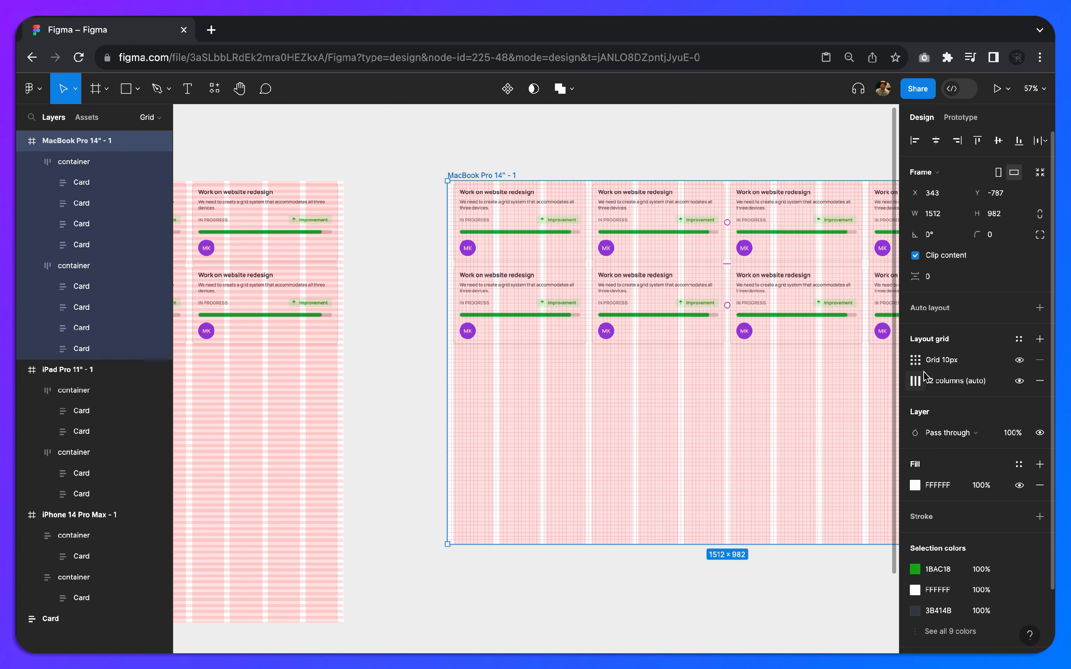
click(914, 359)
click(765, 363)
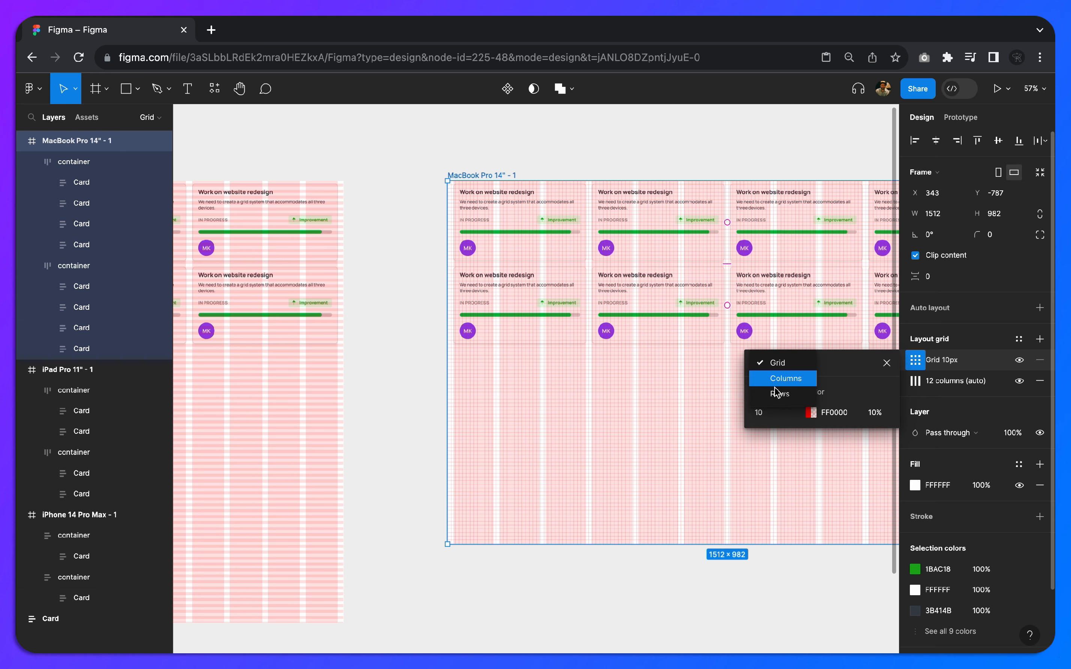
click(780, 397)
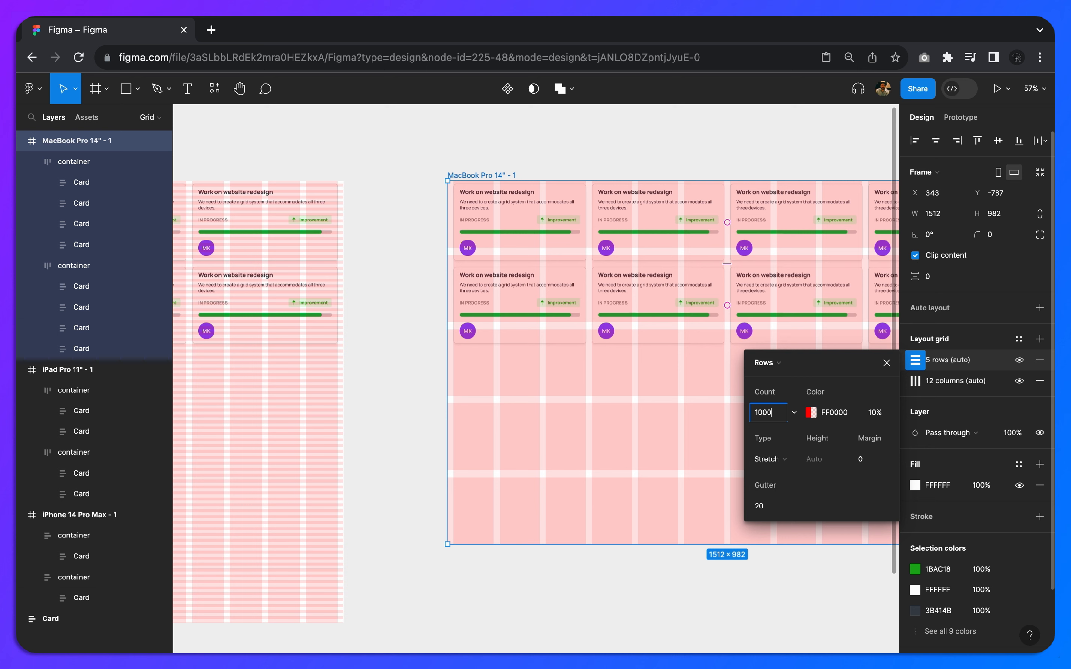
text(1000)
Set the MacBook frame's row grid to type Top with height 8, offset 8 and gutter 8, and close the grid settings.
click(775, 458)
click(777, 416)
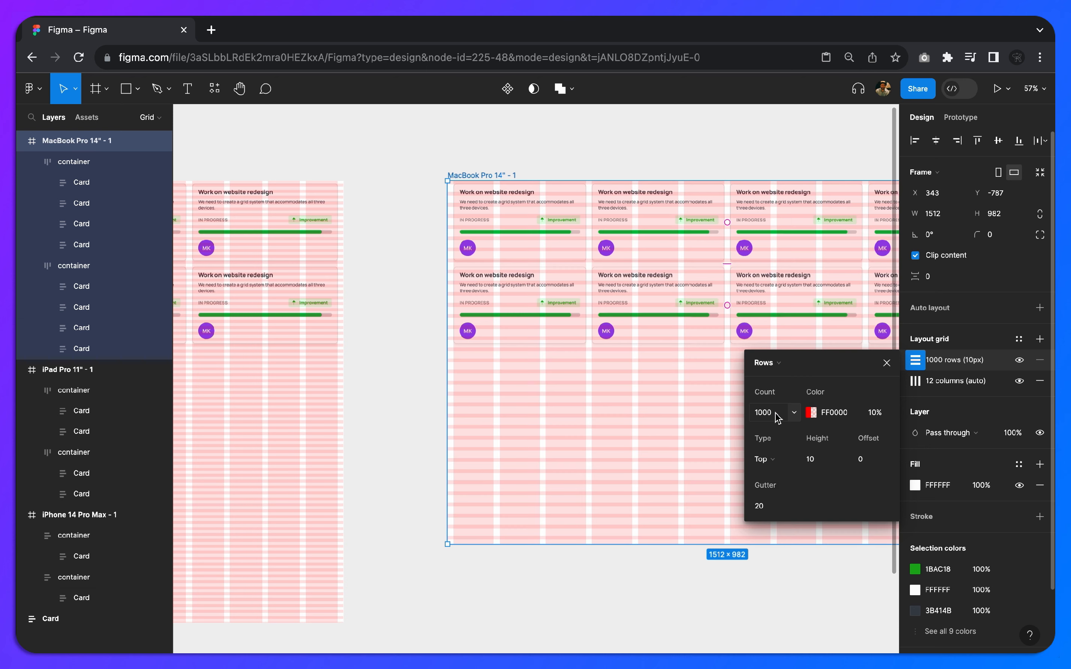
click(823, 463)
click(869, 460)
key(BackSpace)
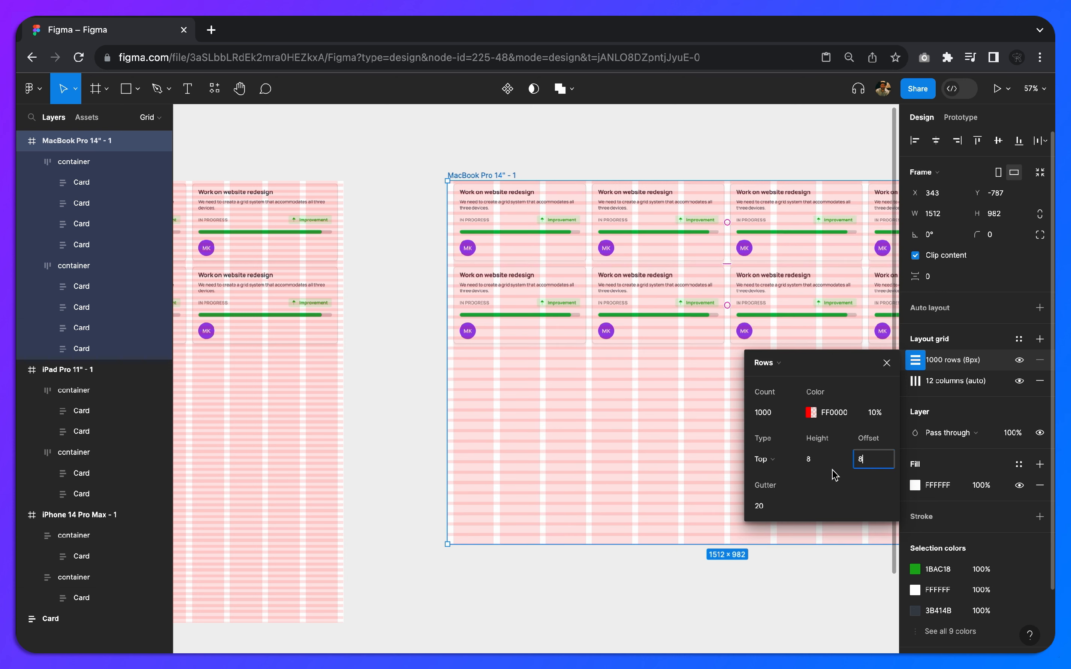
click(772, 507)
key(BackSpace)
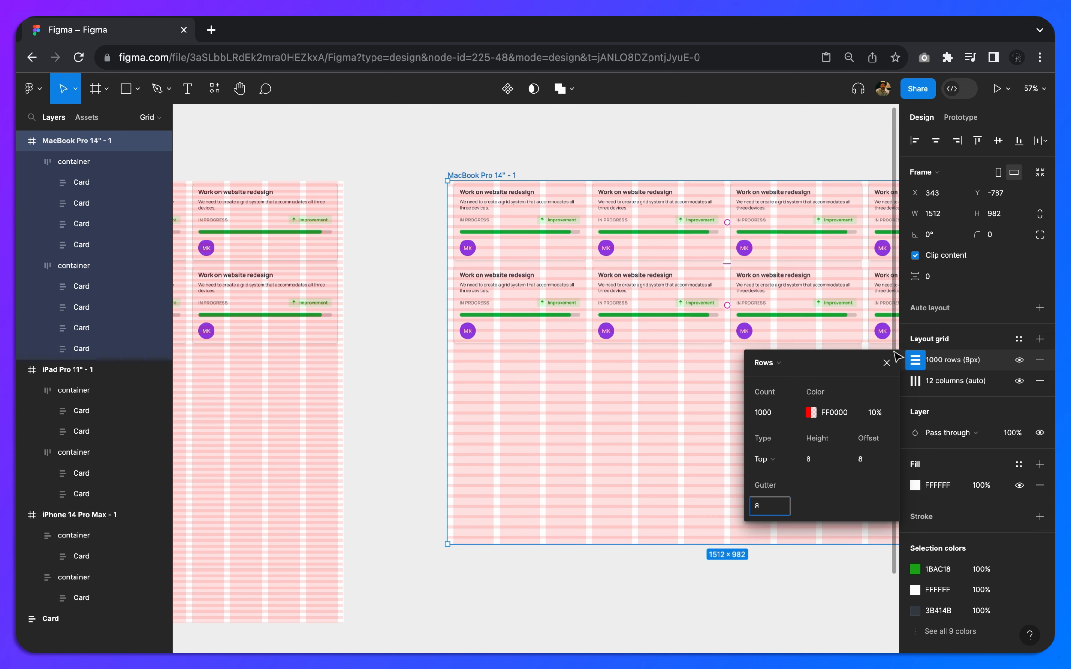
click(886, 363)
scroll(615, 207, up, 5)
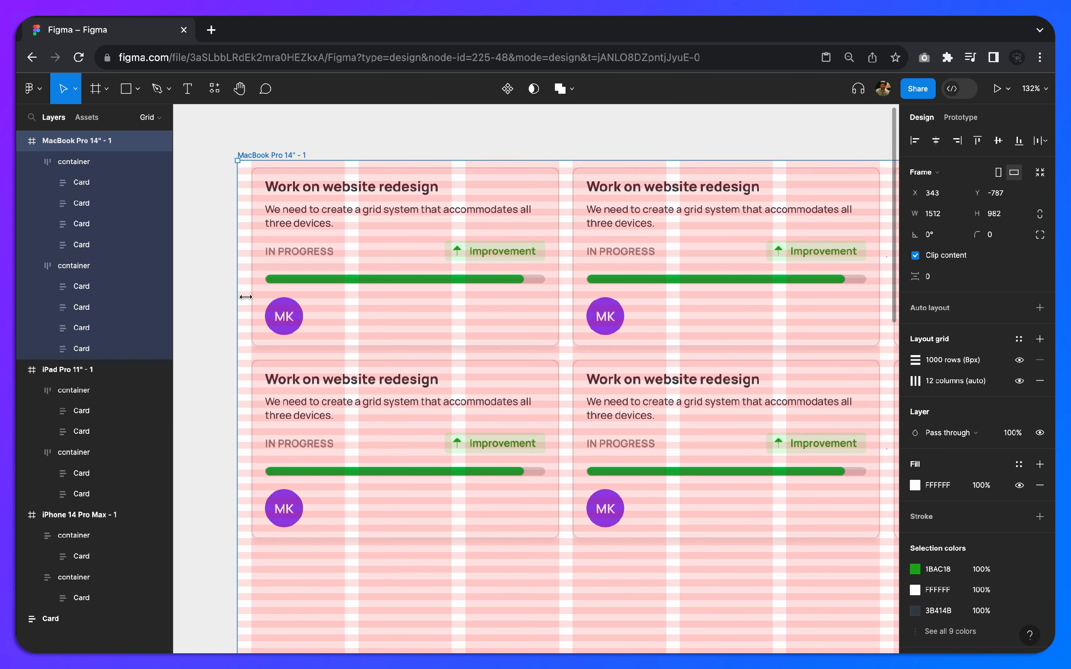
scroll(271, 349, down, 5)
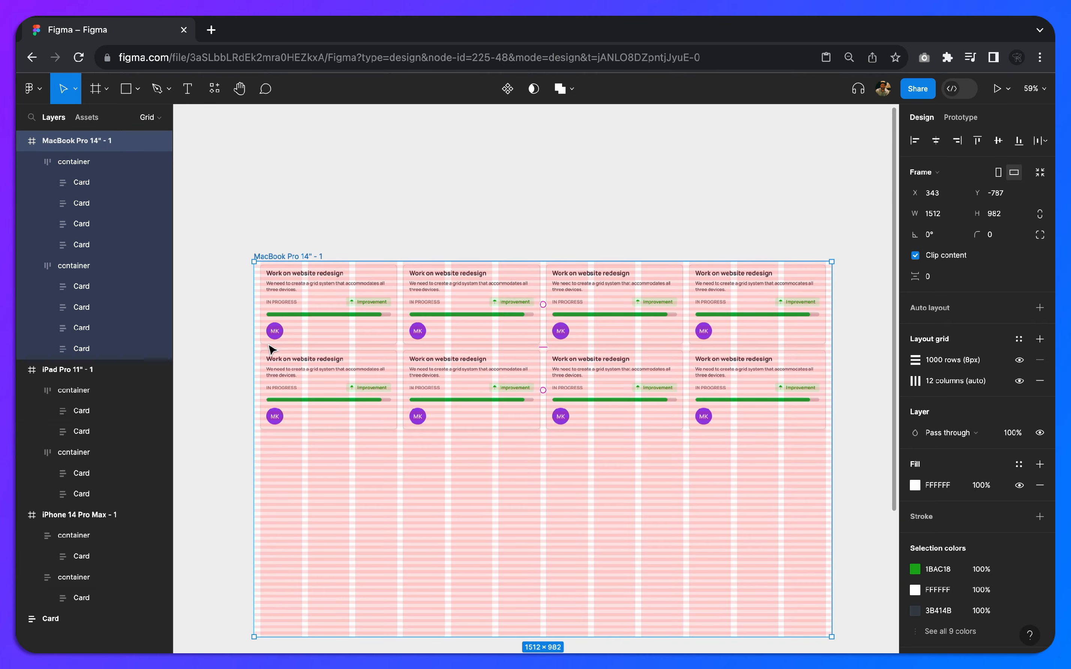
Move the lower card container in the iPhone 14 Pro Max frame down by one big nudge to Y 234.
scroll(272, 349, right, 10)
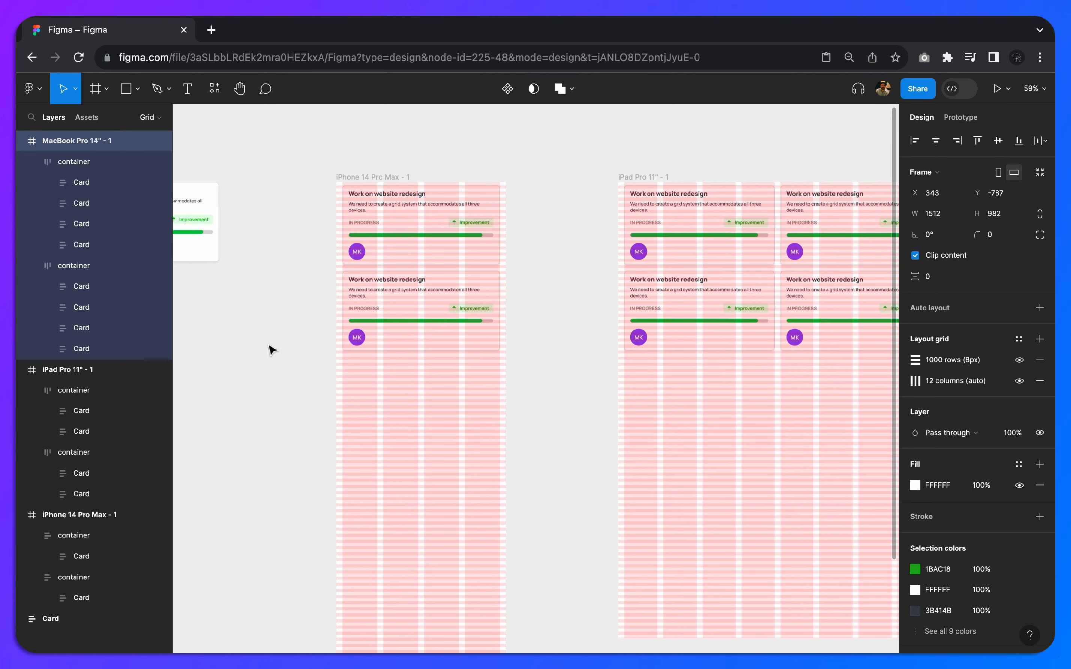
click(399, 328)
scroll(399, 328, up, 6)
scroll(531, 332, left, 3)
scroll(531, 331, up, 2)
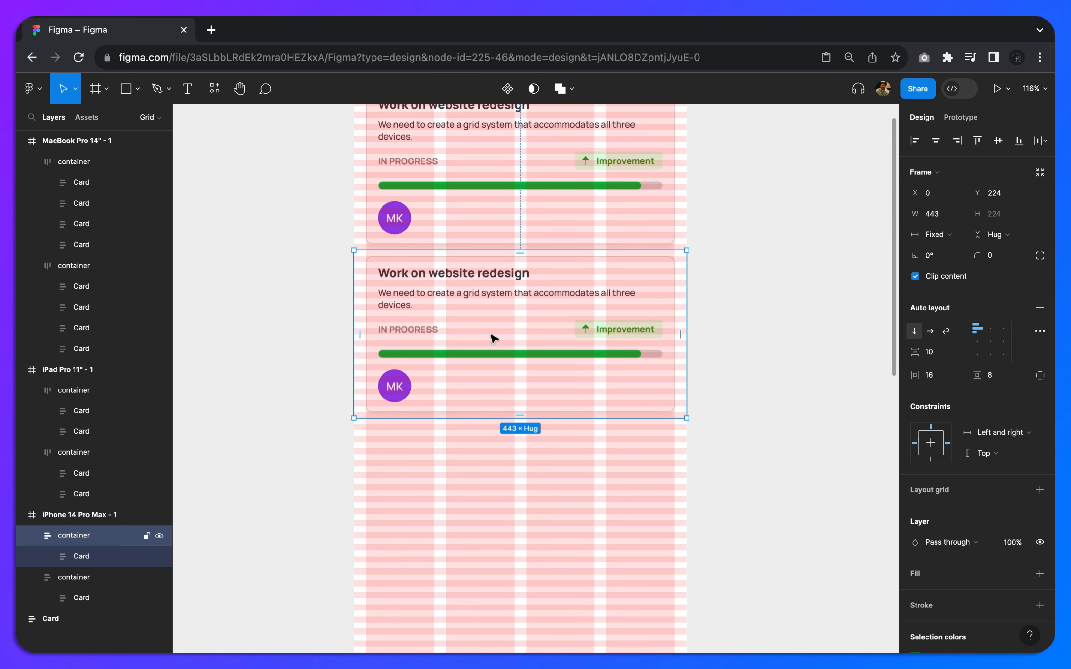
scroll(504, 332, up, 3)
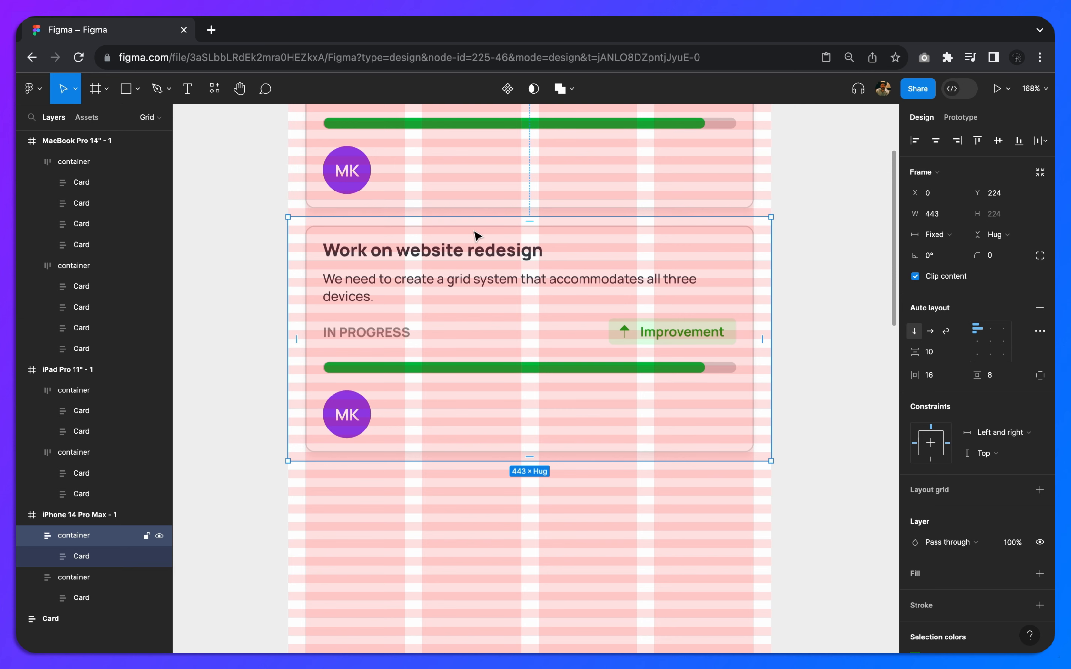
key(shift+Down)
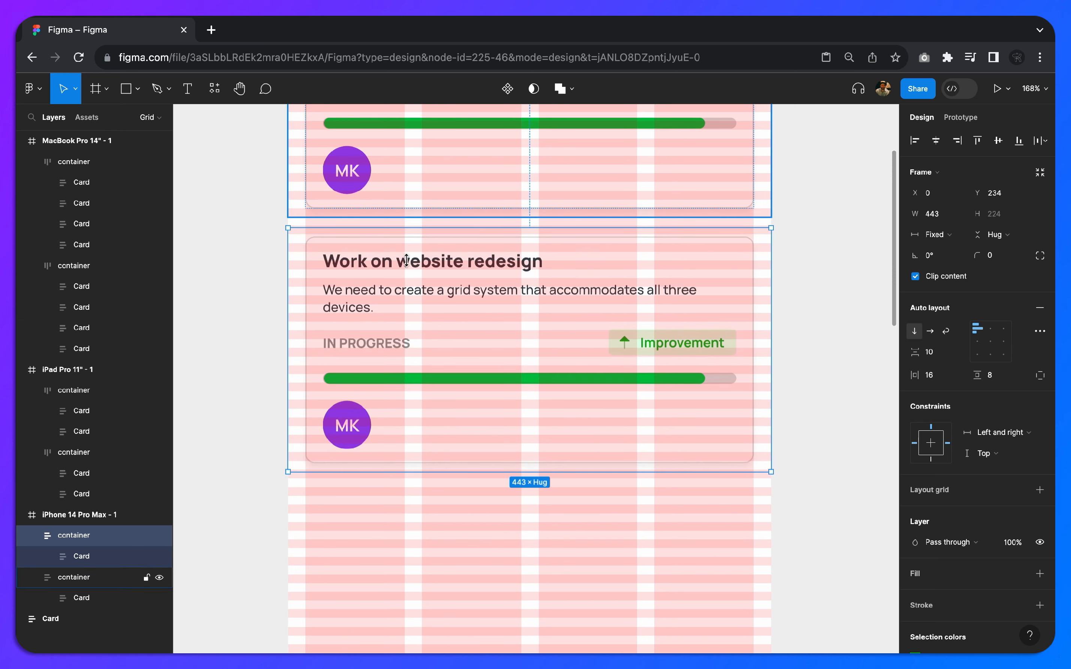
Examine how the moved container's bottom edge lines up with the rows of the iPhone frame's grid.
scroll(366, 421, up, 10)
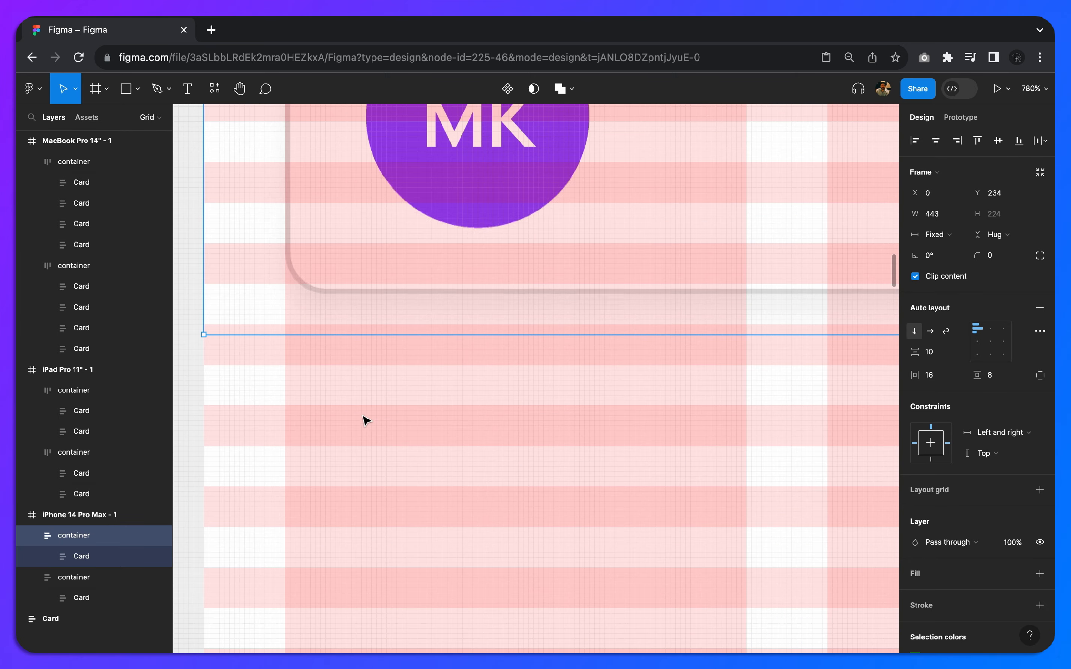
scroll(349, 334, up, 12)
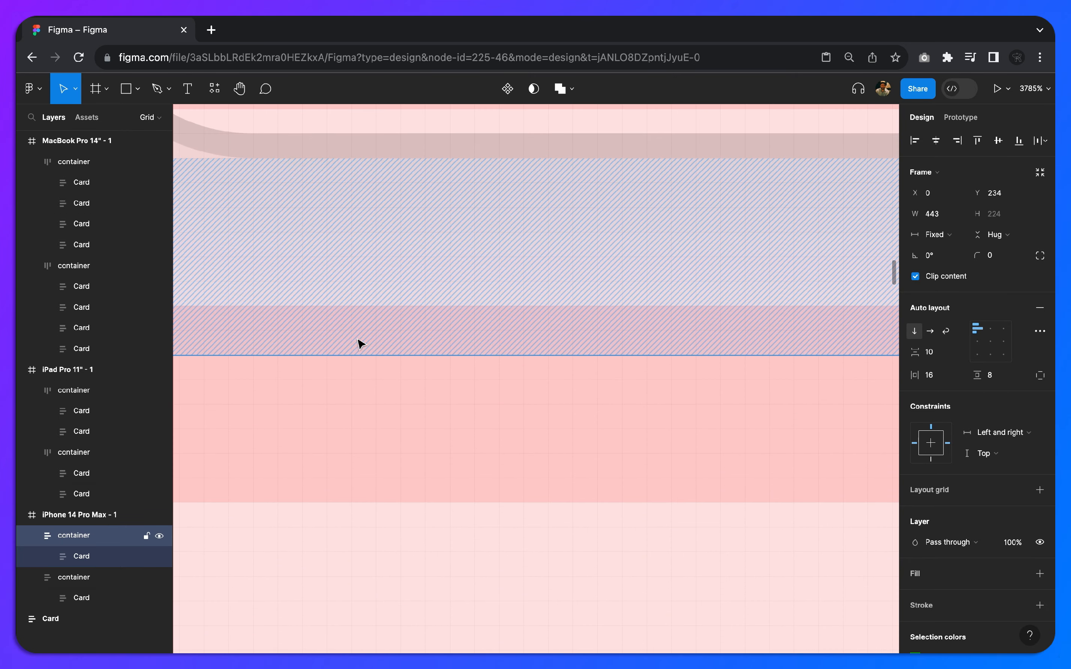
scroll(359, 343, down, 5)
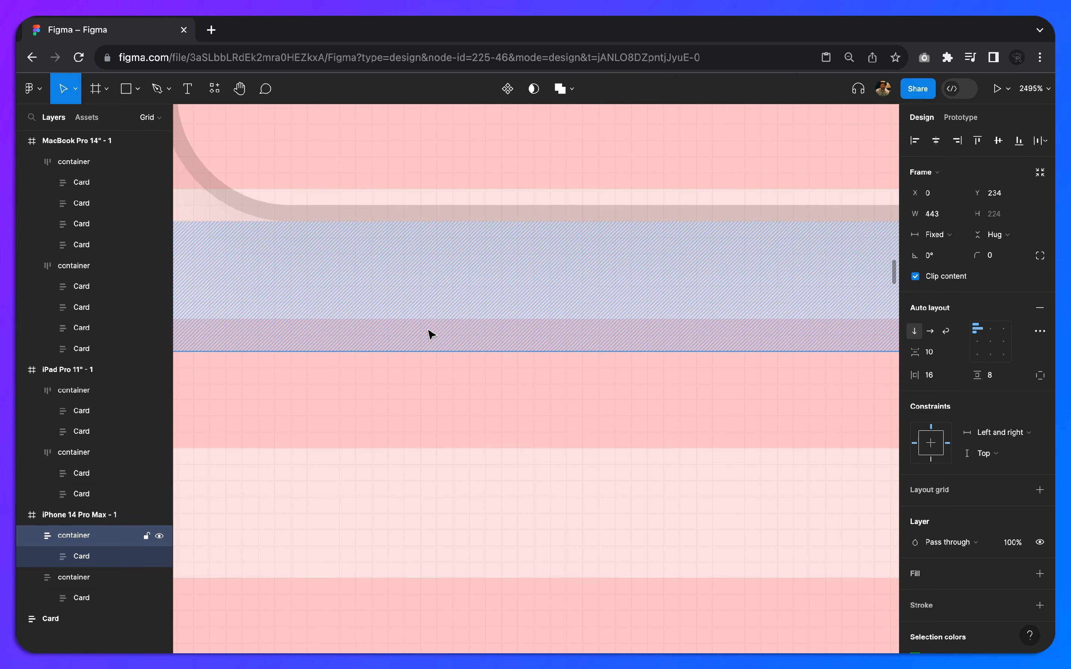
scroll(430, 337, down, 5)
scroll(323, 323, down, 1)
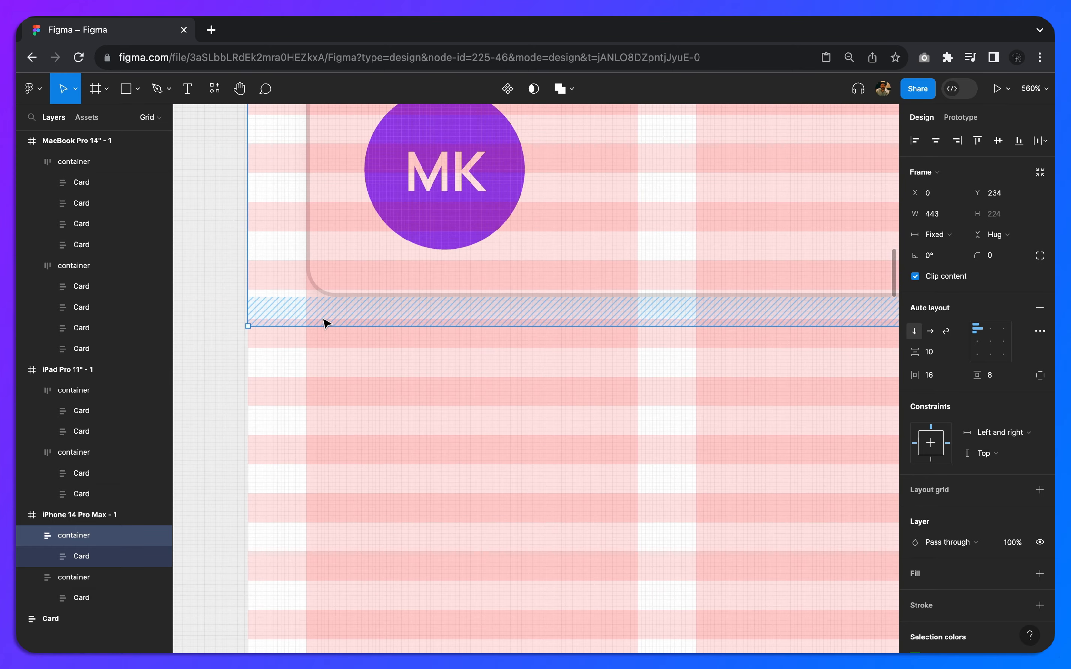
scroll(325, 323, down, 6)
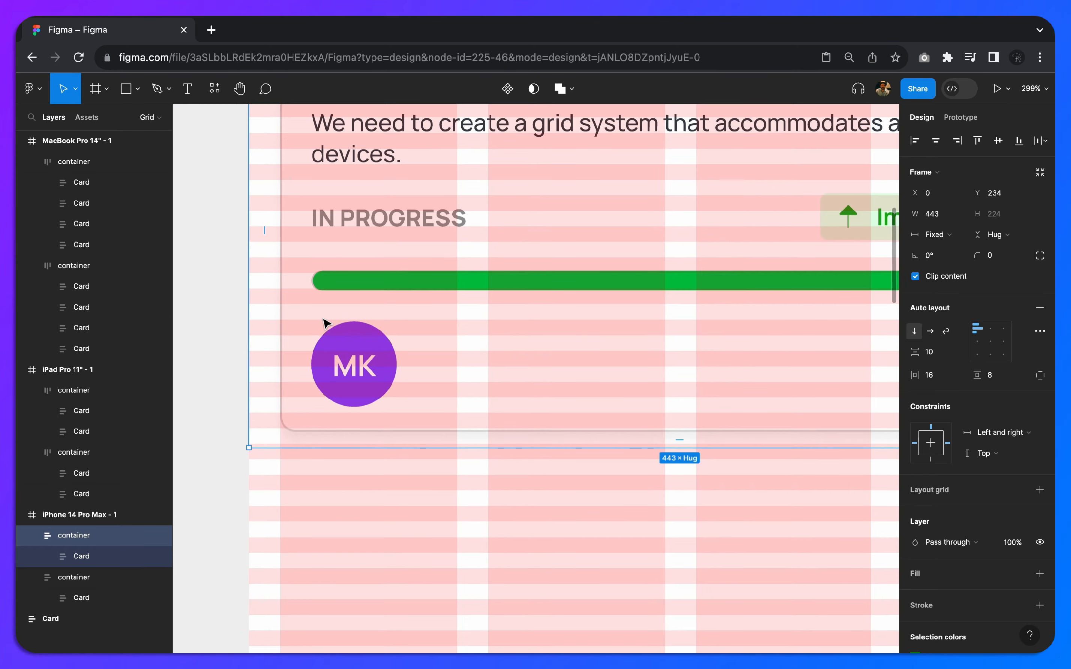
scroll(326, 323, down, 3)
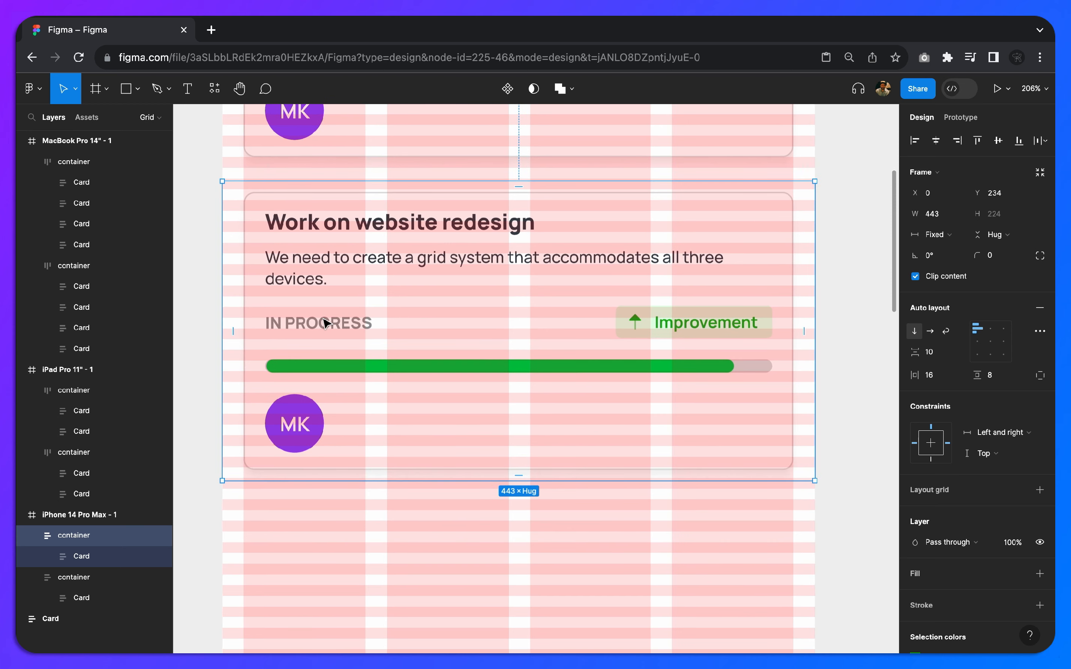
Replace the big nudge amount in the preferences and confirm it.
click(41, 89)
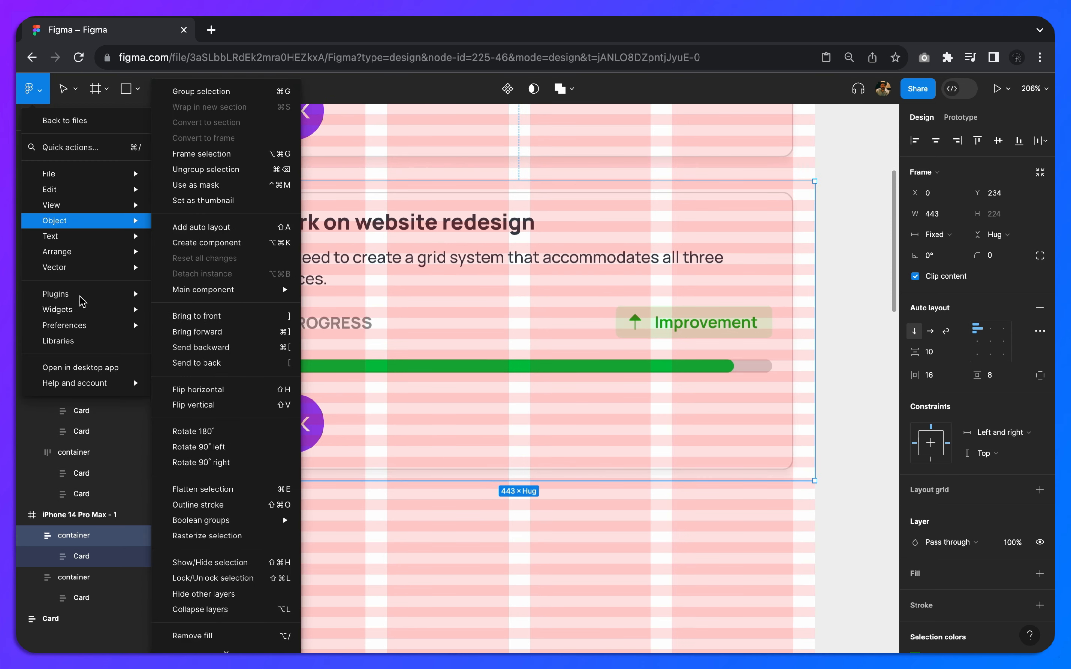
mouse_move(83, 330)
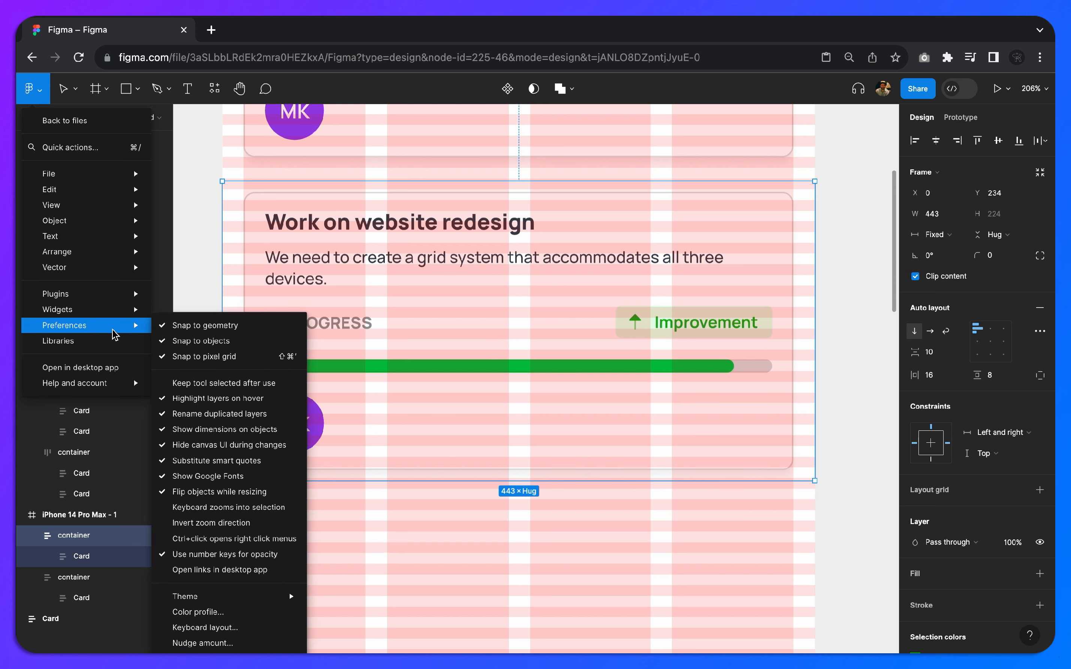
click(198, 644)
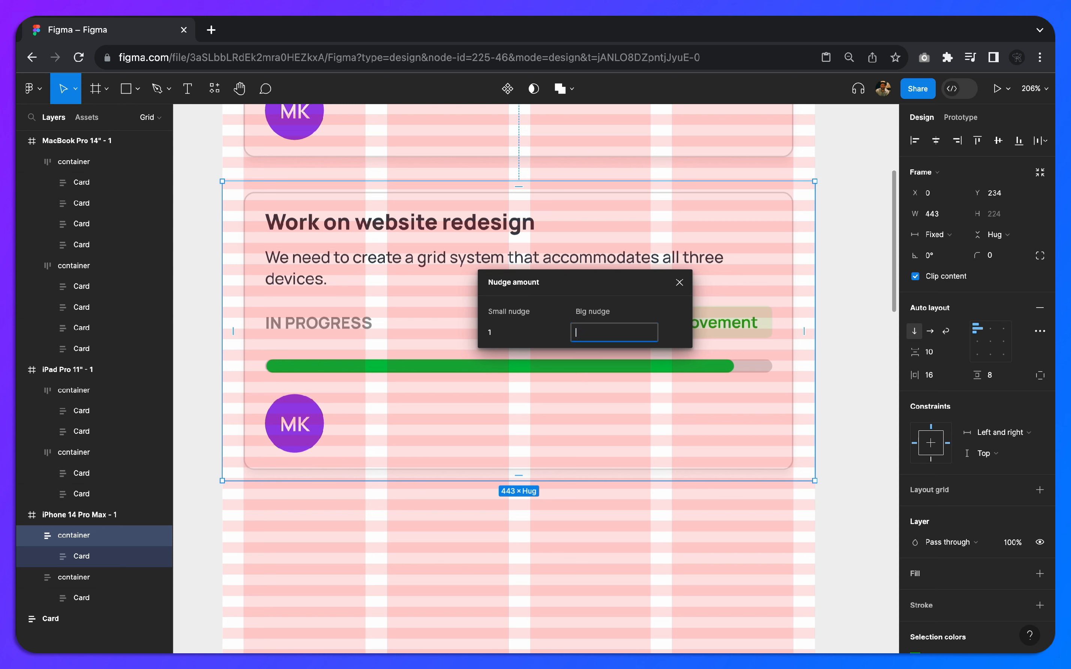
key(Return)
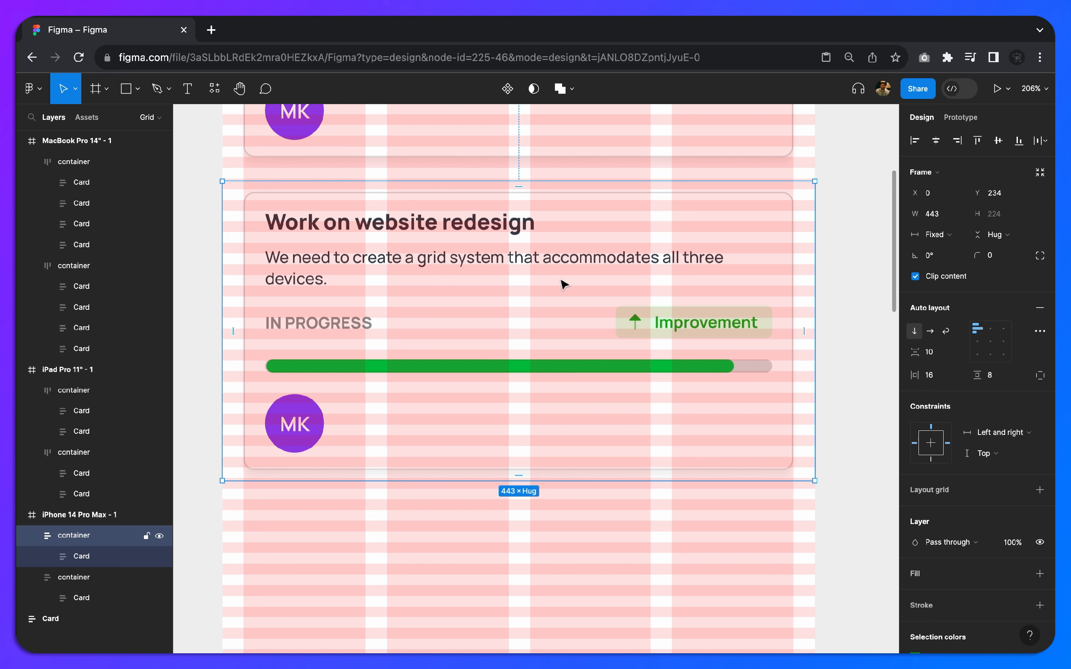
Nudge the lower card container in the iPhone 14 Pro Max frame by big nudges until it sits at Y 264.
key(shift+Up)
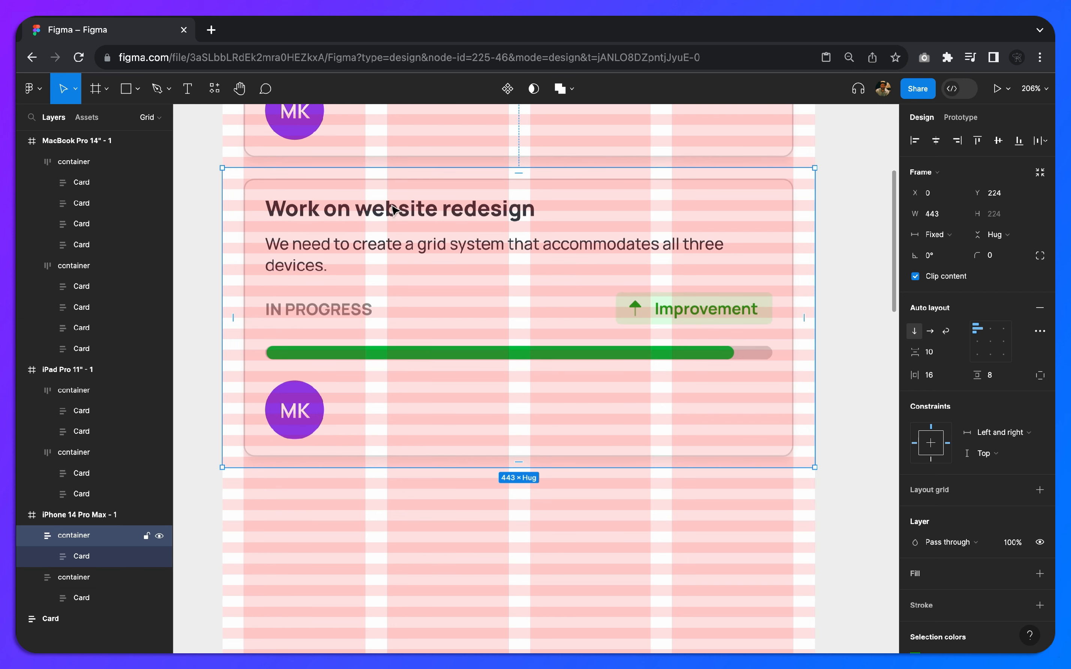
key(shift+Down)
key(shift+Down)
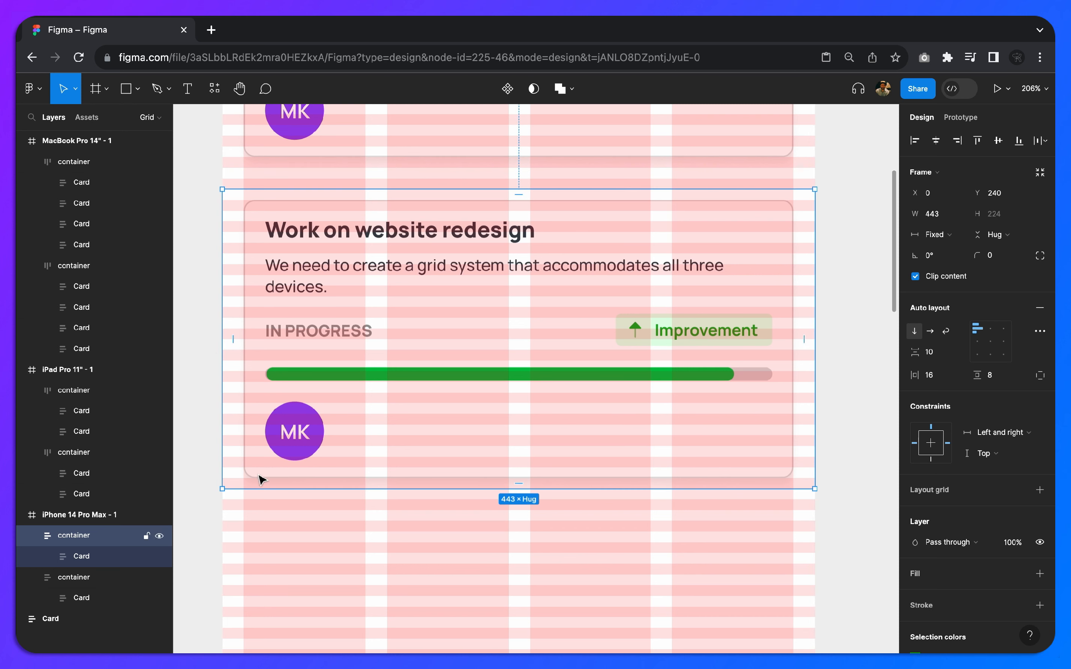
key(shift+Down)
key(shift+Down)
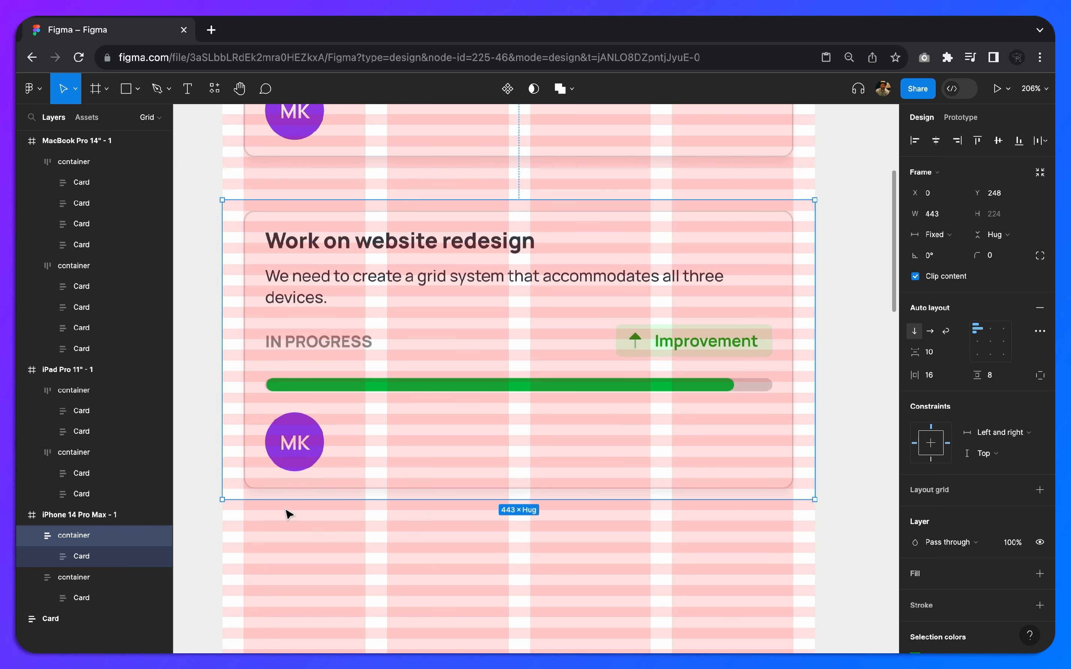
key(shift+Down)
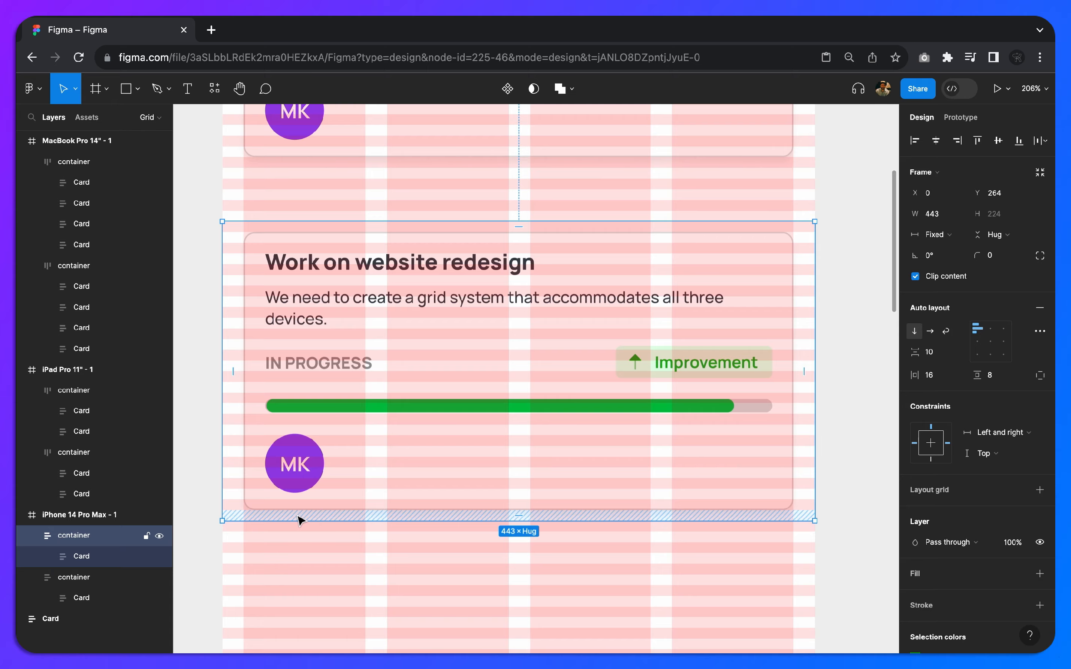
Move the lower card container in the iPad Pro frame down by one big nudge to Y 232.
ctrl+scroll(301, 198, down, 10)
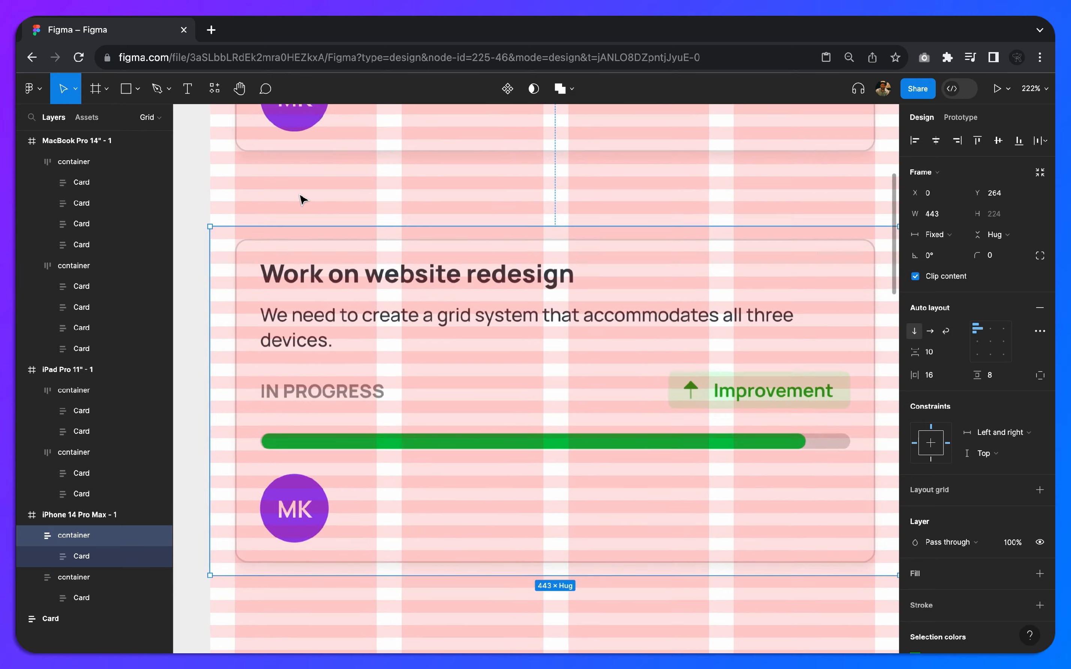
scroll(545, 287, right, 6)
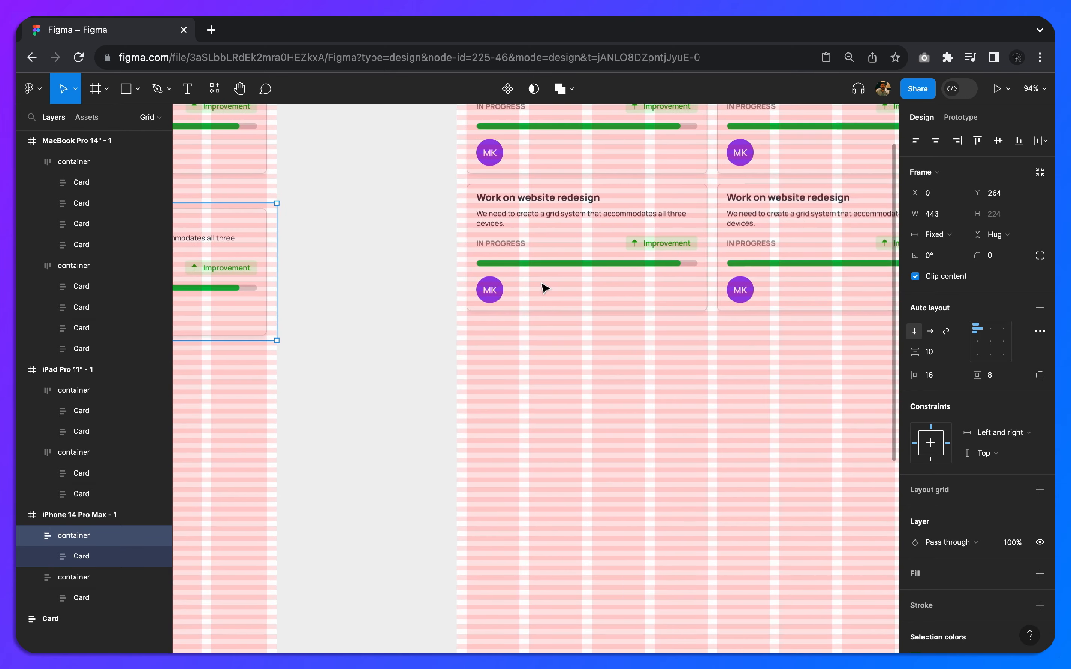
click(561, 252)
ctrl+scroll(560, 252, up, 8)
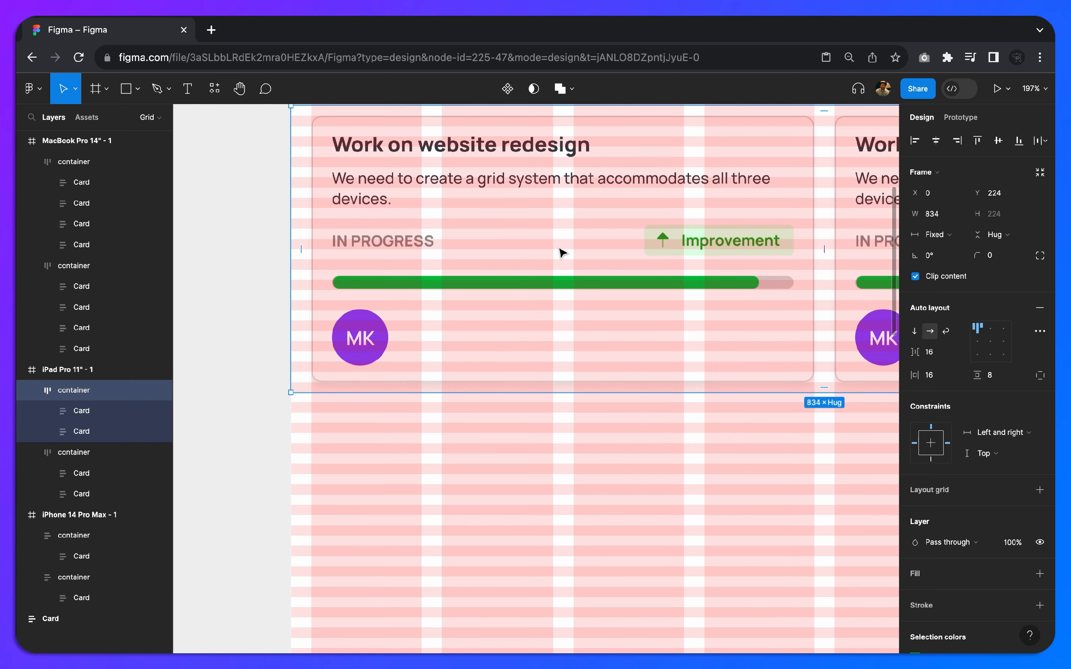
key(shift+Down)
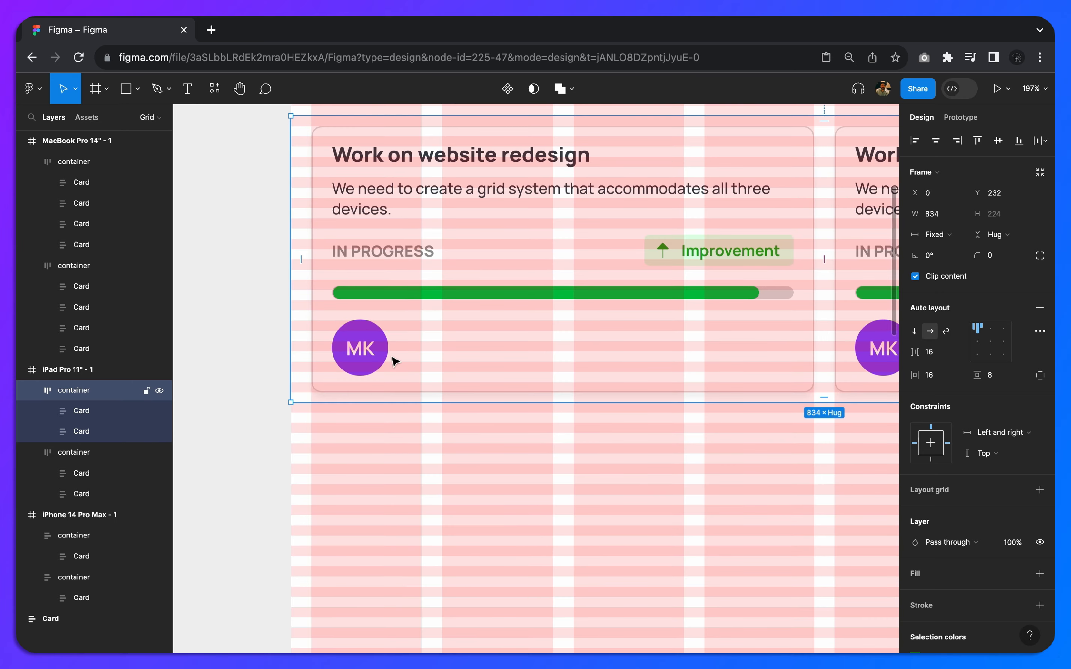
ctrl+scroll(394, 382, down, 10)
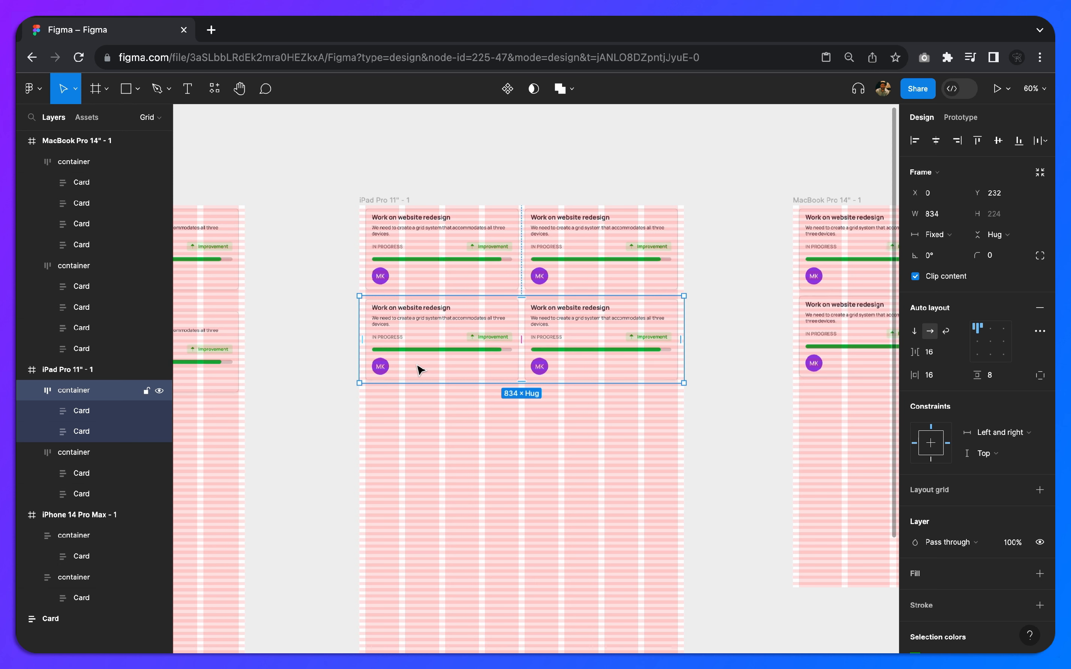
Nudge the iPad frame's lower card container further down in big nudges to Y 288.
key(shift+Down)
key(shift+Down)
key(shift+Down)
key(shift+Down)
key(shift+Down)
key(shift+Down)
key(shift+Down)
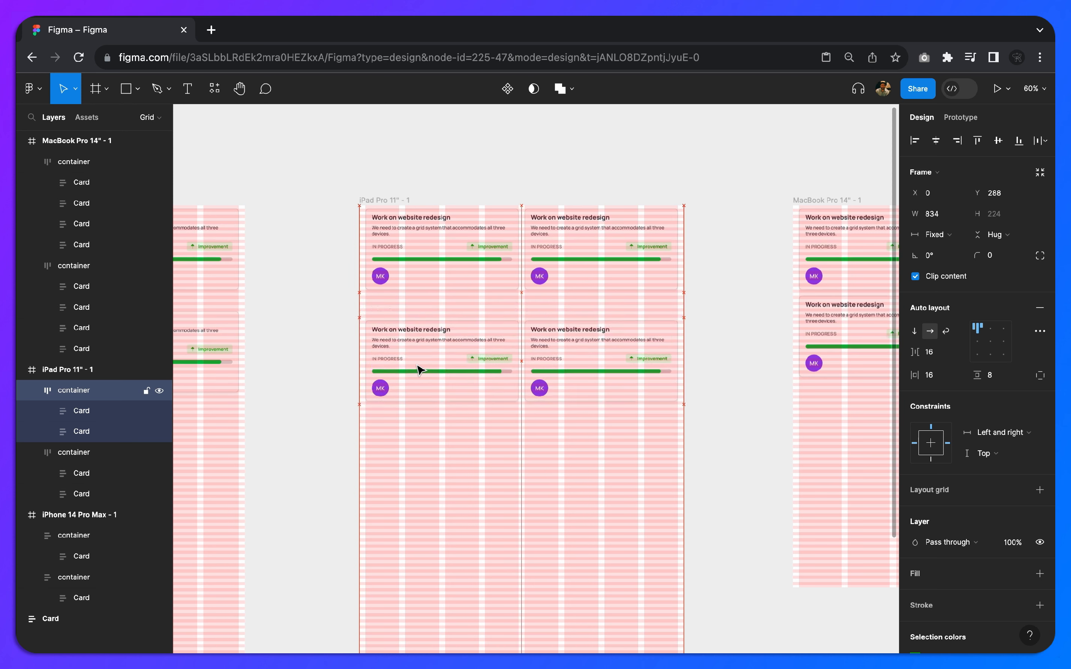
Nudge the iPad frame's lower card container back up in big nudges to Y 224.
key(shift+Up)
key(shift+Up)
key(shift+Up)
key(shift+Up)
key(shift+Up)
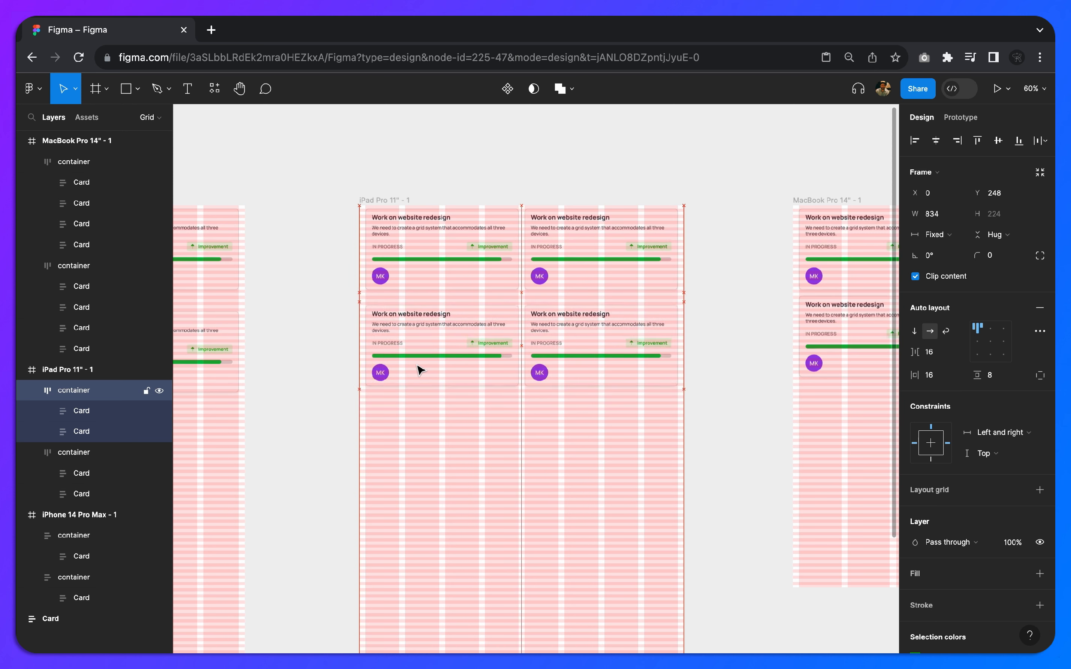
click(377, 200)
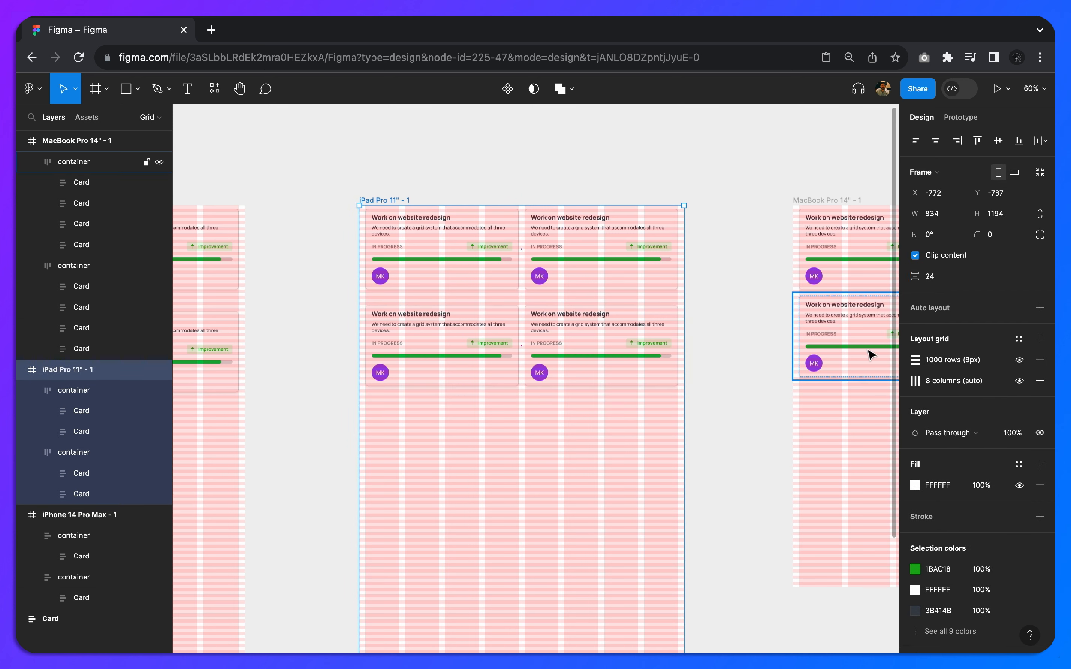
click(381, 324)
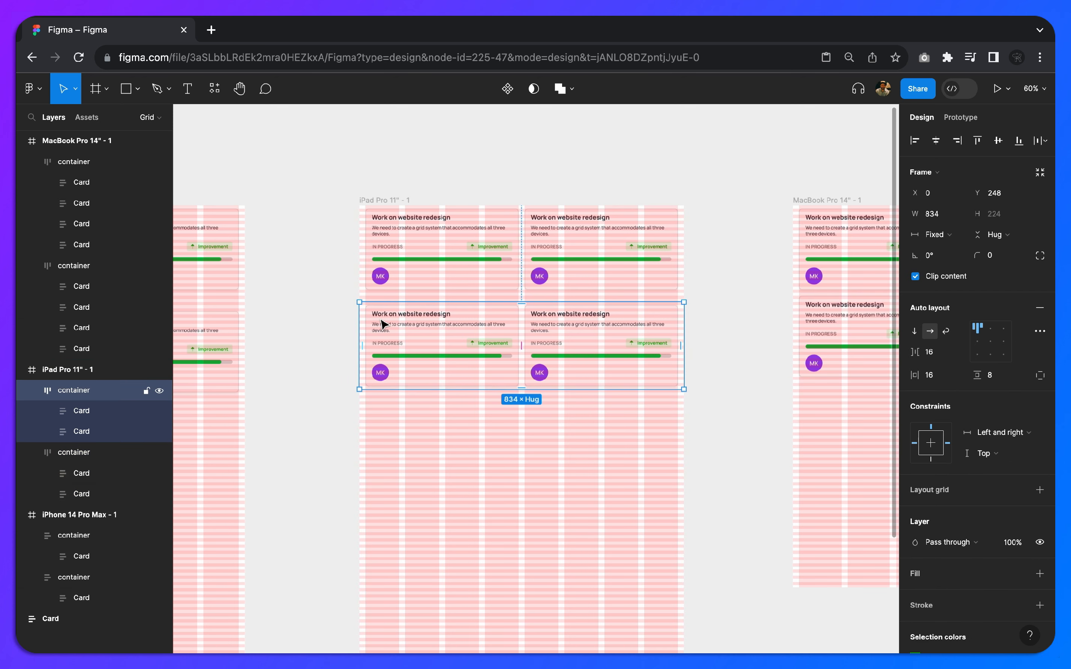
key(shift+Up)
key(shift+Up)
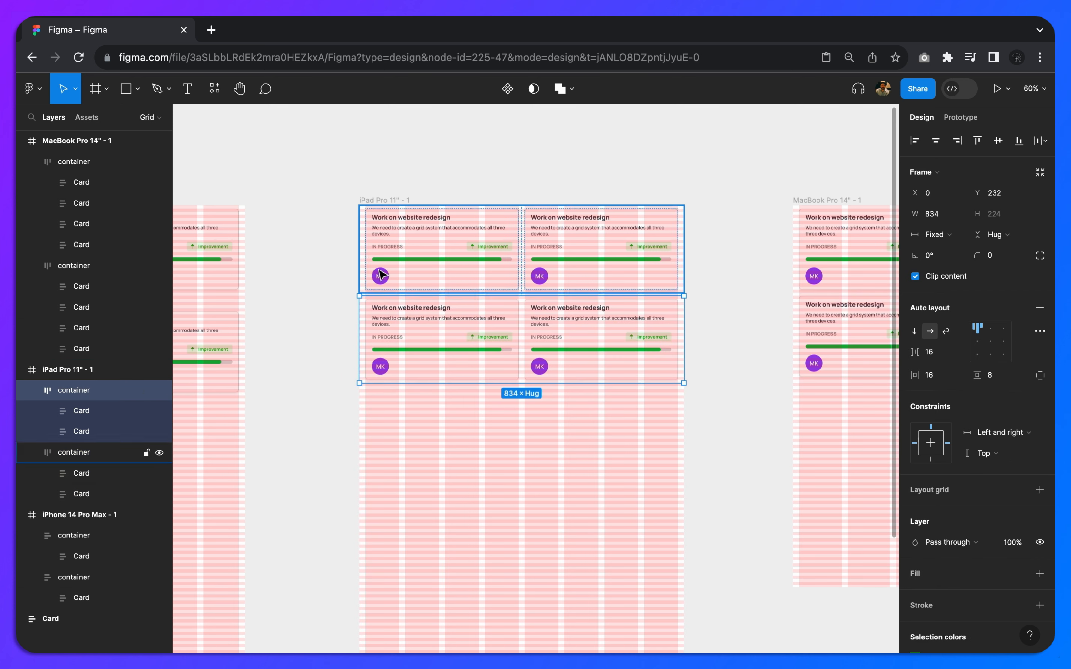
scroll(379, 275, up, 5)
scroll(418, 369, up, 5)
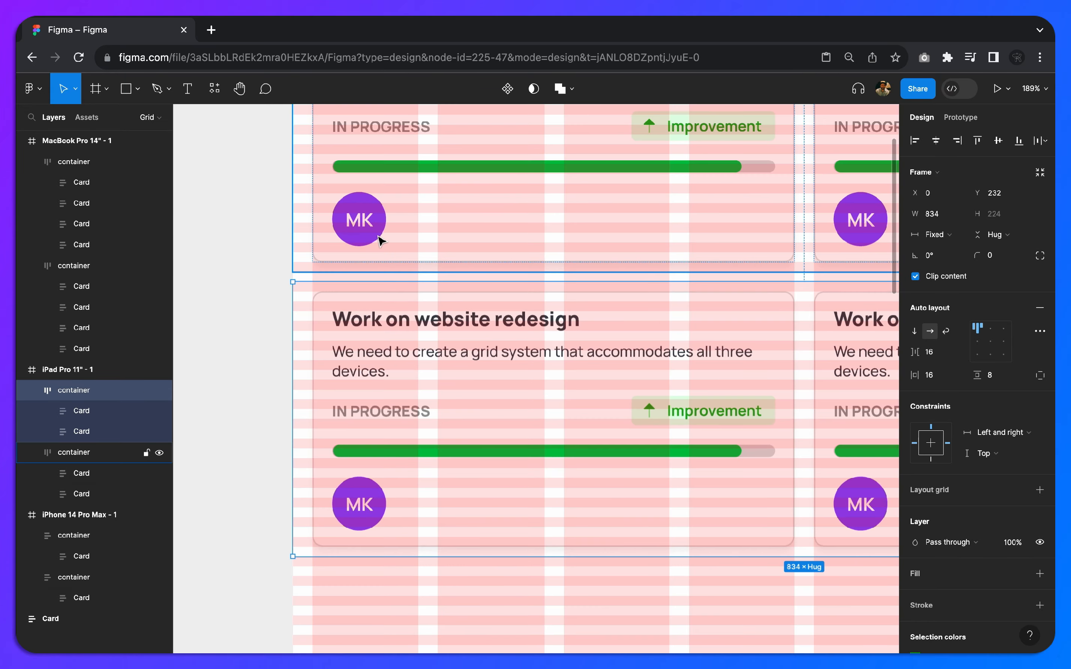
key(shift+Up)
Hide both the row grid and the column grid of the iPhone 14 Pro Max frame.
scroll(378, 259, down, 8)
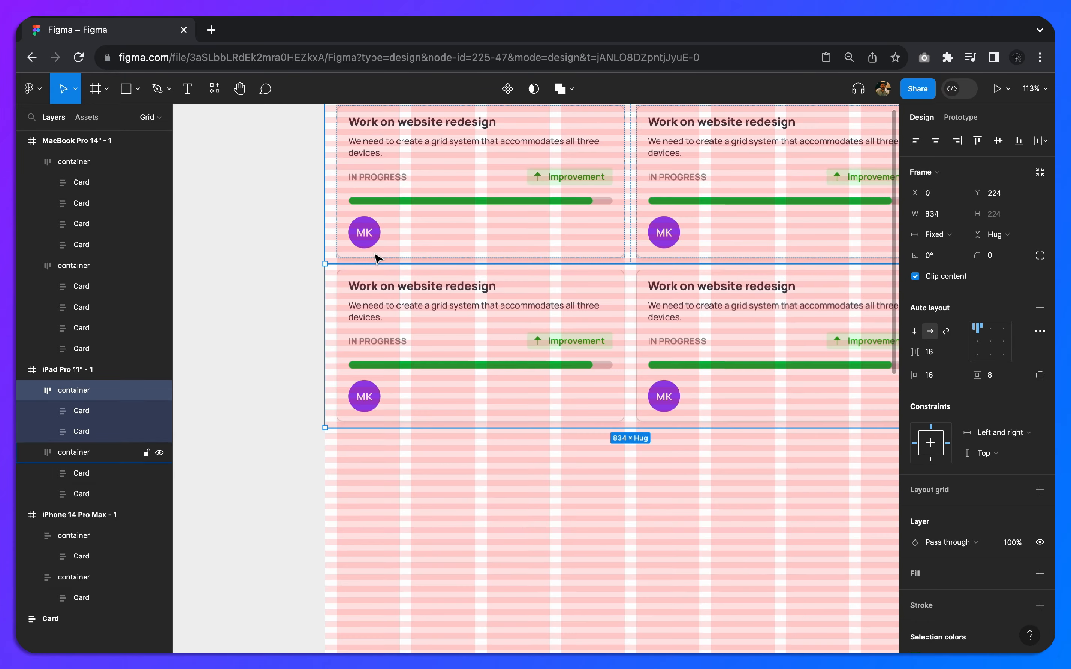
scroll(377, 259, left, 5)
scroll(377, 259, up, 3)
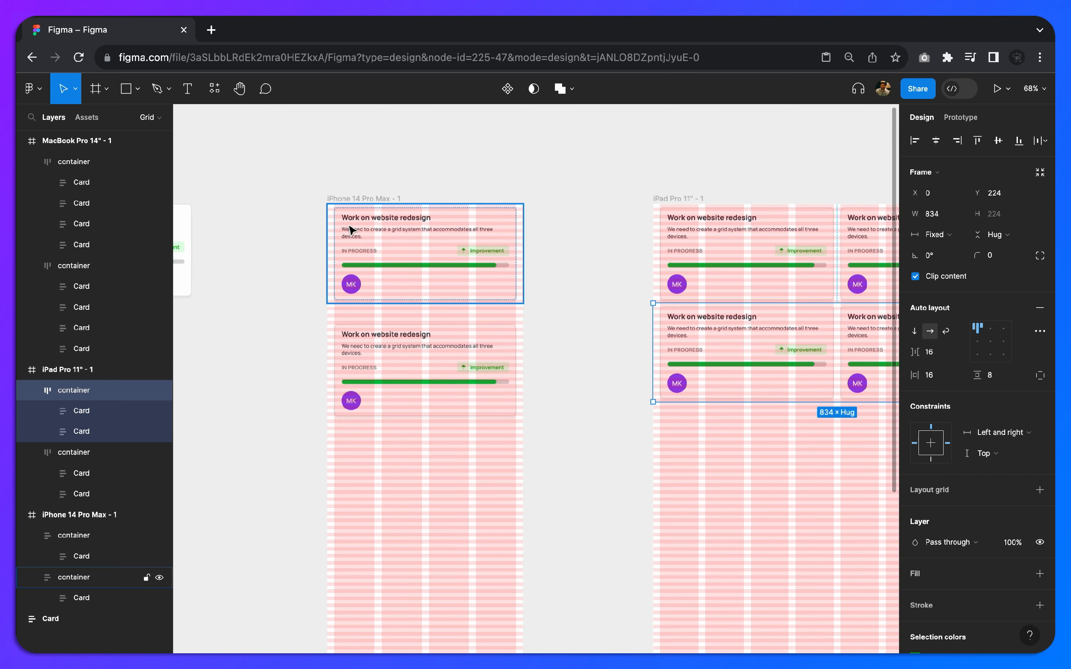
click(365, 199)
click(1018, 361)
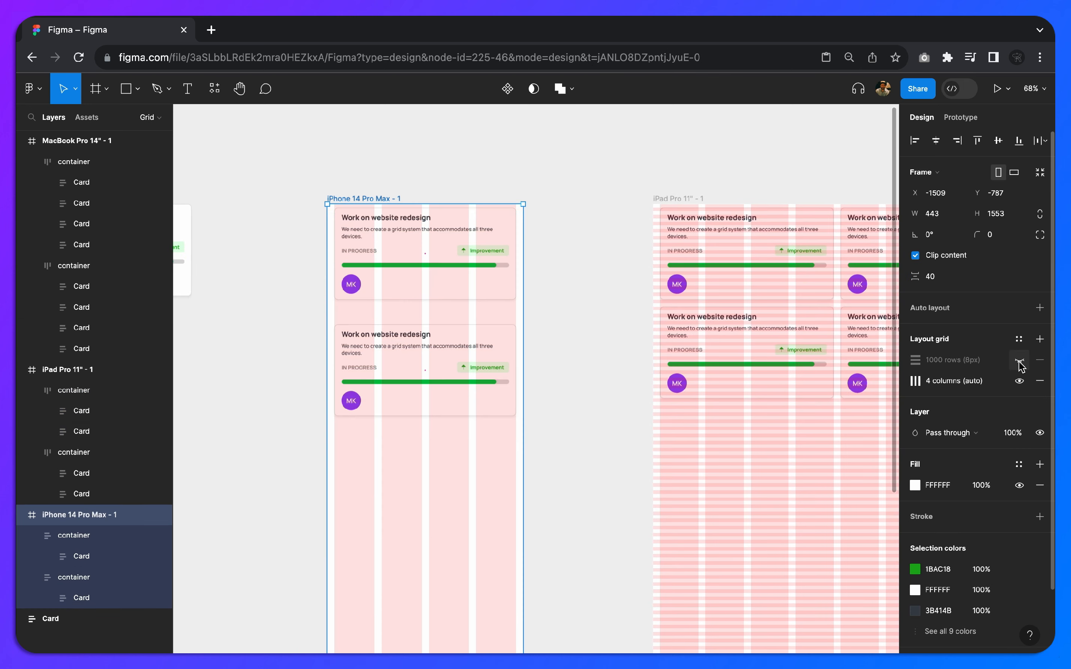
click(1019, 381)
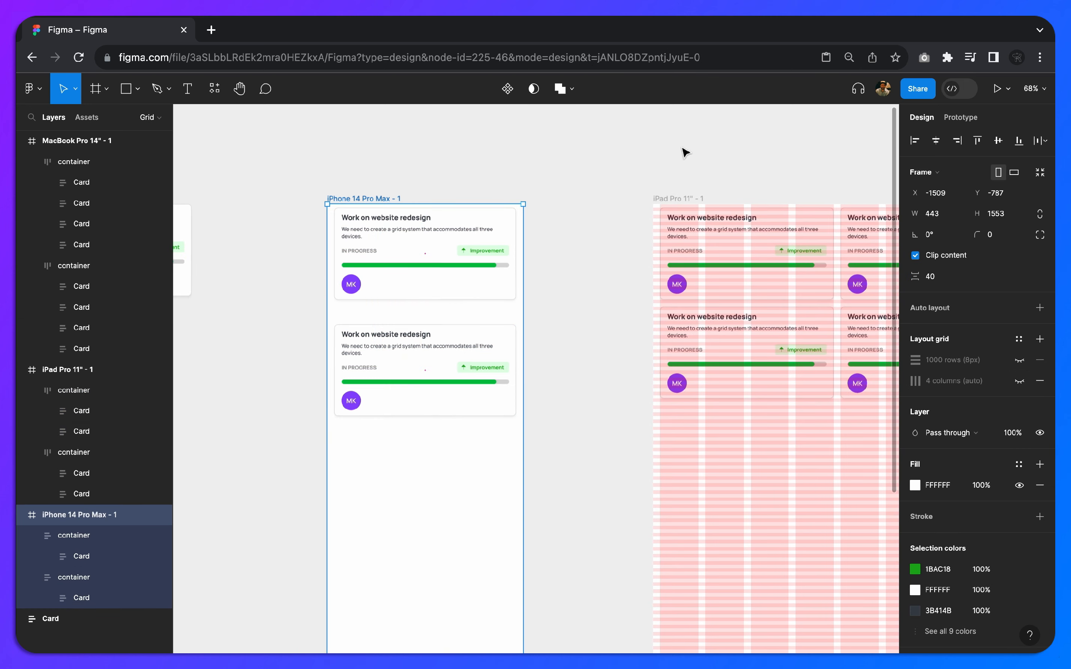
Hide both the row grid and the column grid of the iPad Pro 11" frame.
click(677, 199)
scroll(677, 198, right, 5)
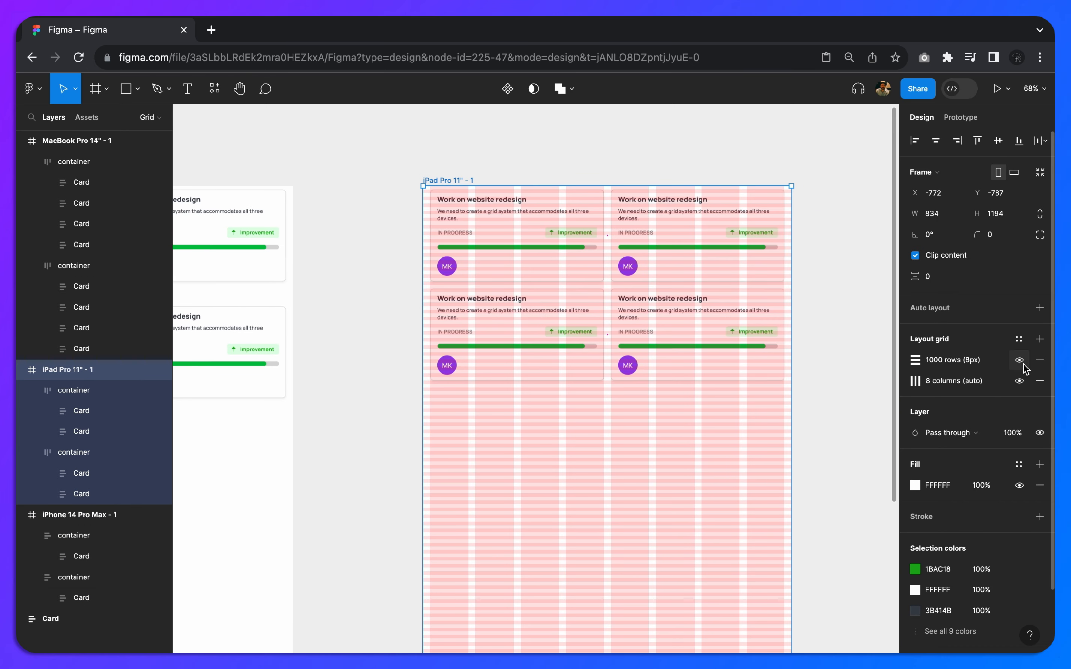
click(1019, 360)
click(1018, 381)
Hide both the row grid and the column grid of the MacBook Pro 14" frame, and deselect the frame.
scroll(691, 294, right, 10)
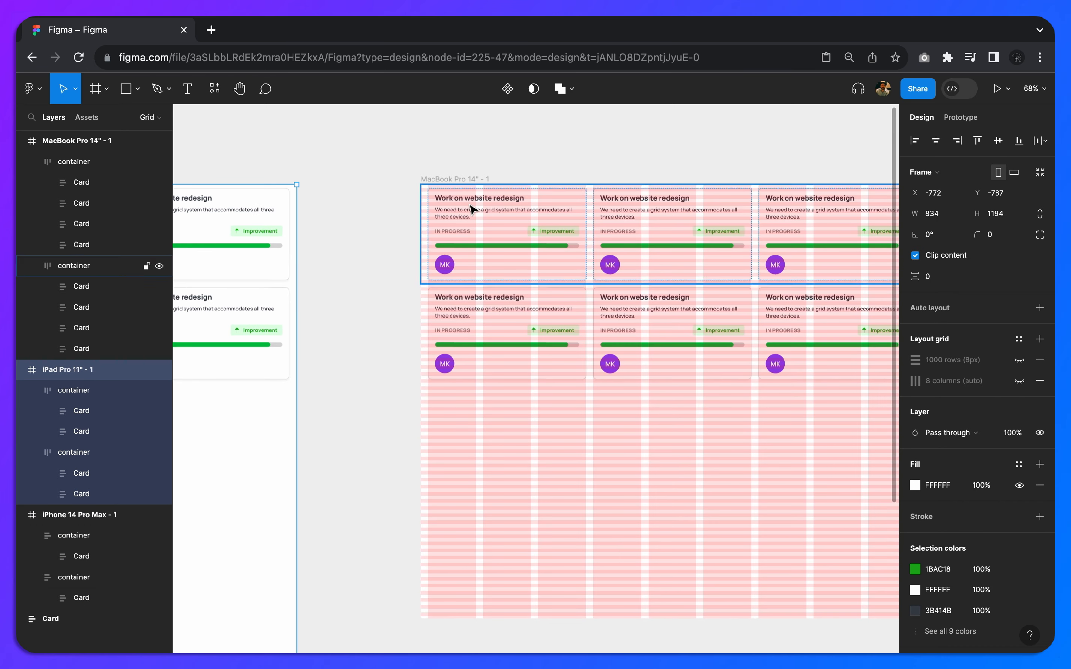
click(438, 179)
click(1016, 361)
click(1018, 379)
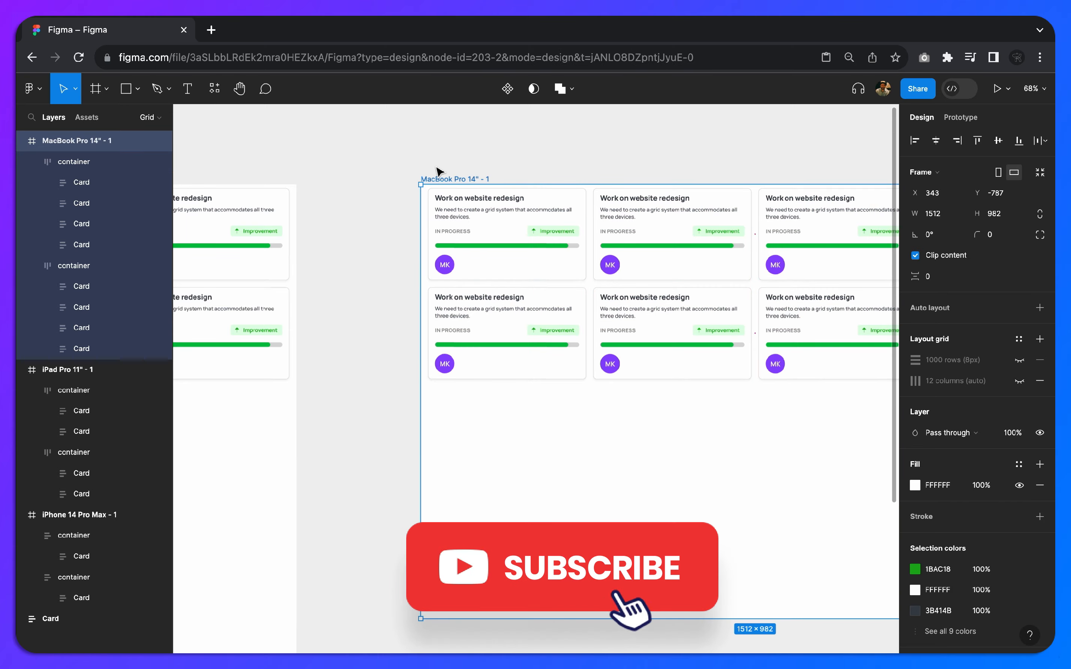
click(437, 169)
Review the card layouts in the device frames without their grids, looking closely at the iPad frame.
scroll(436, 171, down, 5)
scroll(425, 170, left, 10)
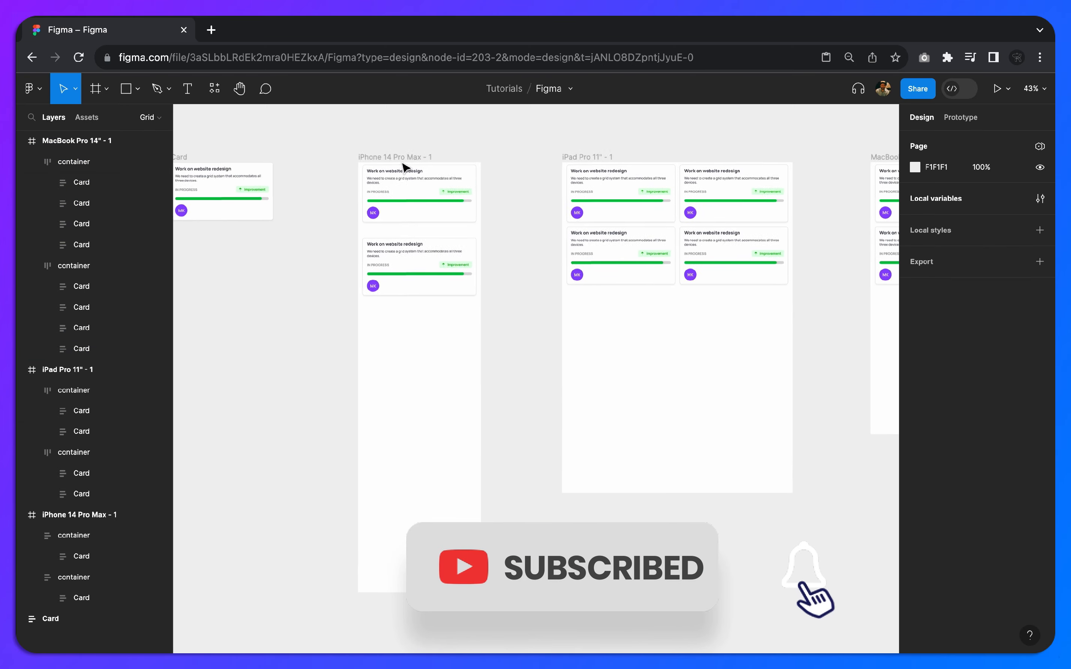
scroll(616, 275, right, 2)
click(617, 275)
scroll(616, 275, up, 5)
scroll(533, 362, up, 3)
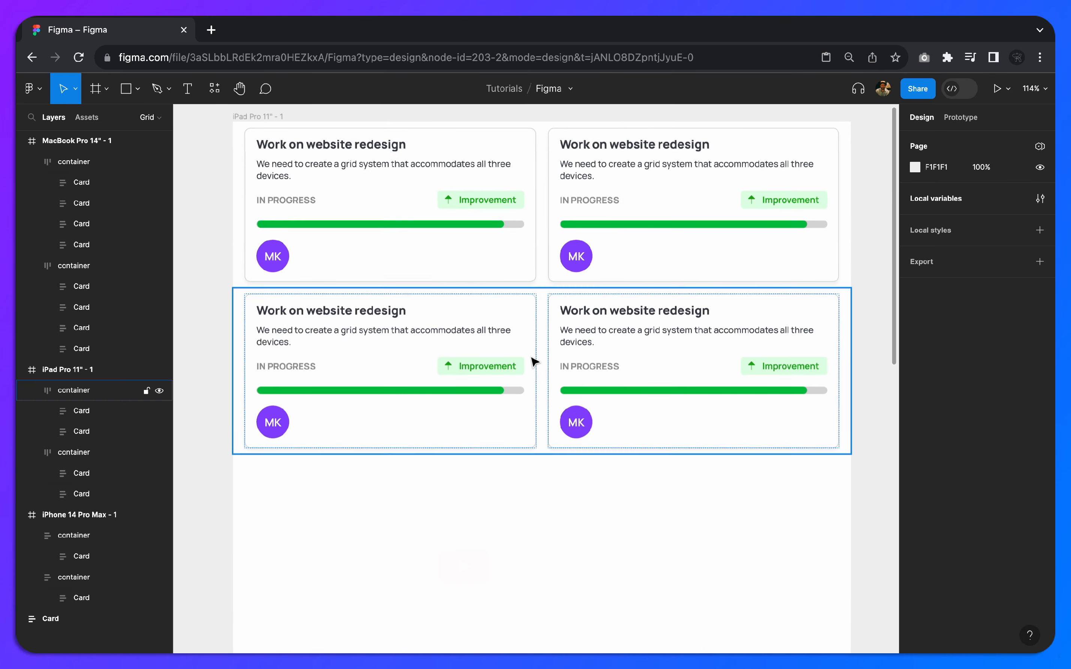
scroll(590, 476, down, 3)
drag(557, 447, 488, 451)
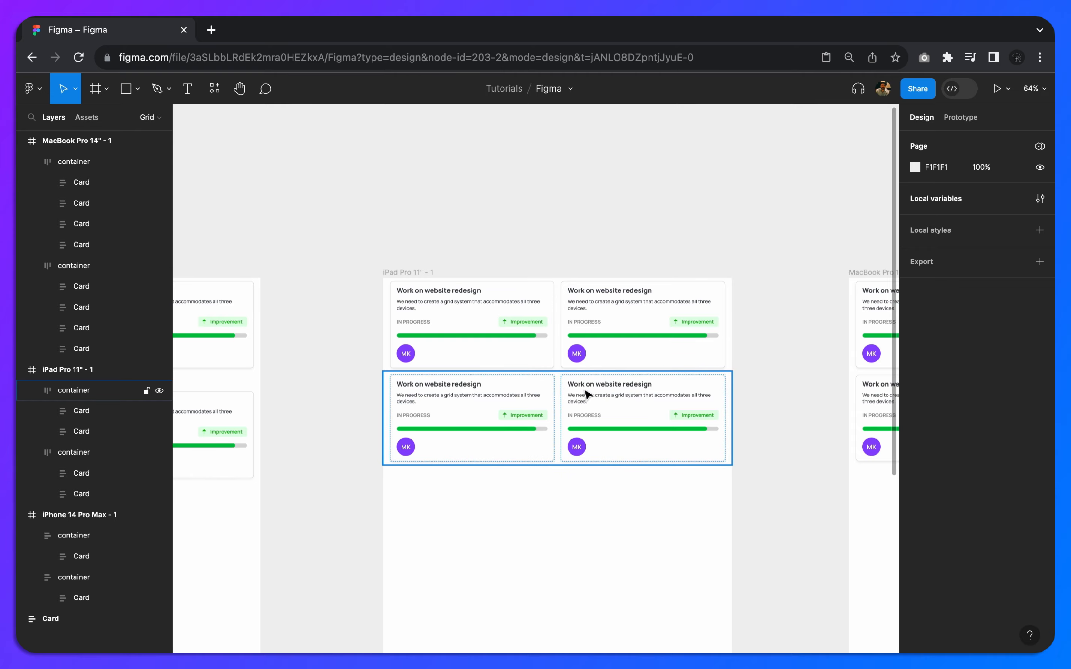
click(556, 475)
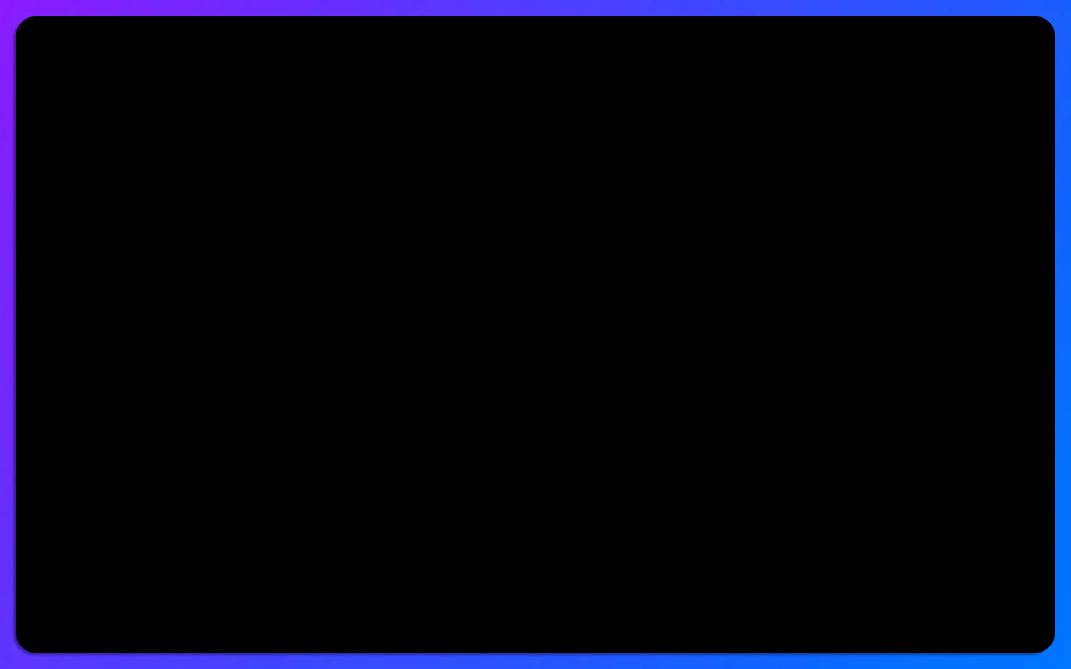